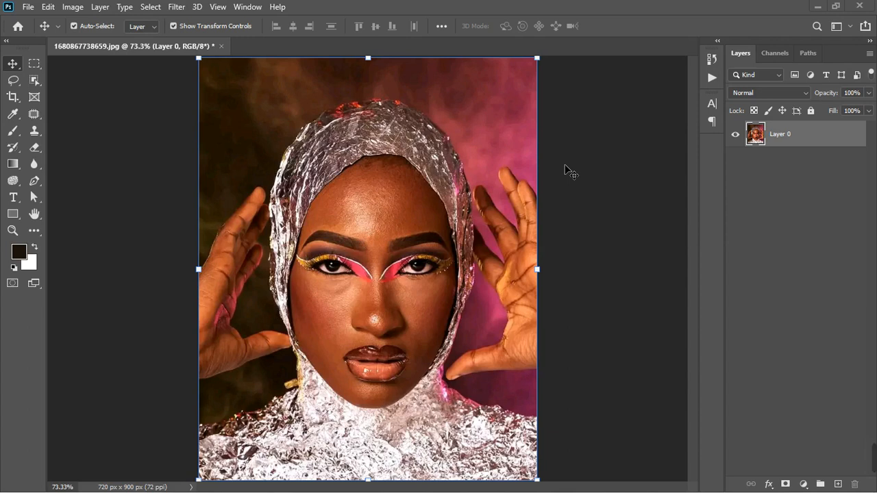
Step: Duplicate Layer 0, name the copy "image", and hide the original layer
scroll(397, 332, up, 3)
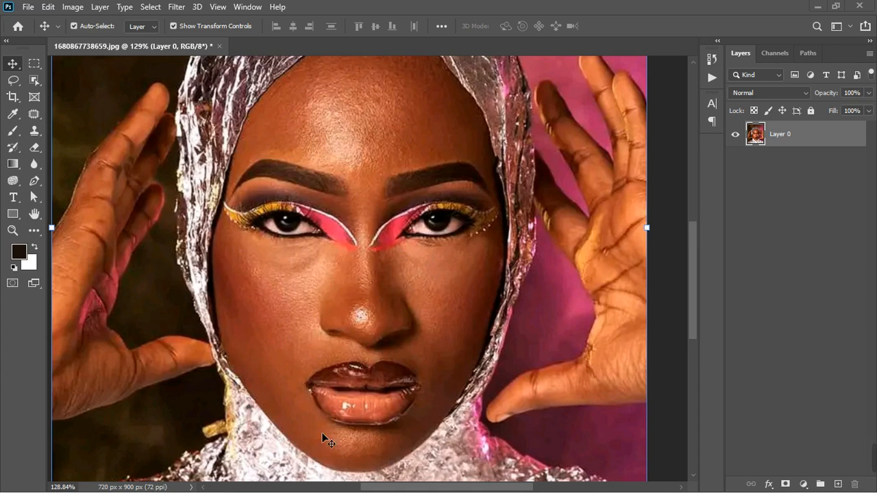
scroll(416, 301, down, 1)
scroll(415, 301, down, 1)
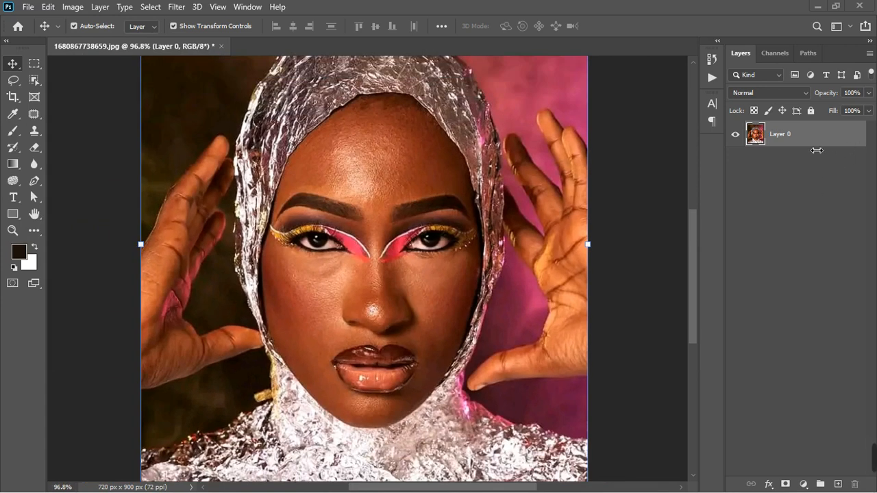
click(812, 139)
key(ctrl+j)
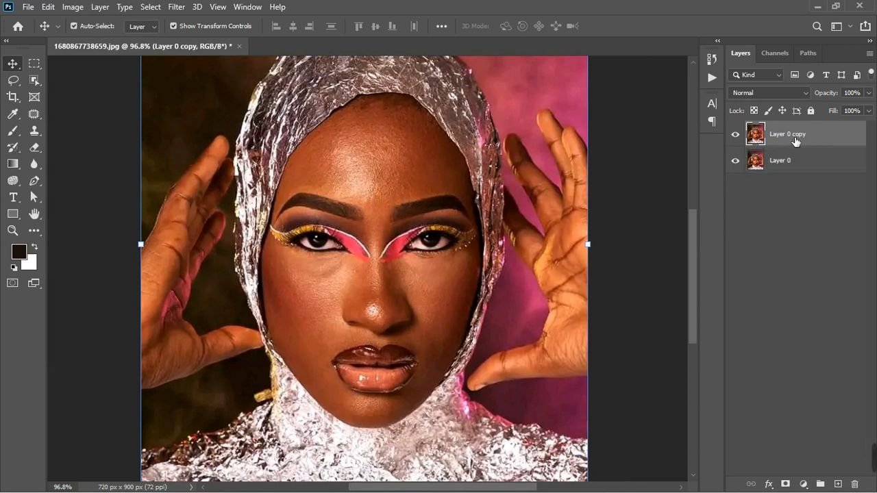
double_click(794, 137)
text(image)
key(Return)
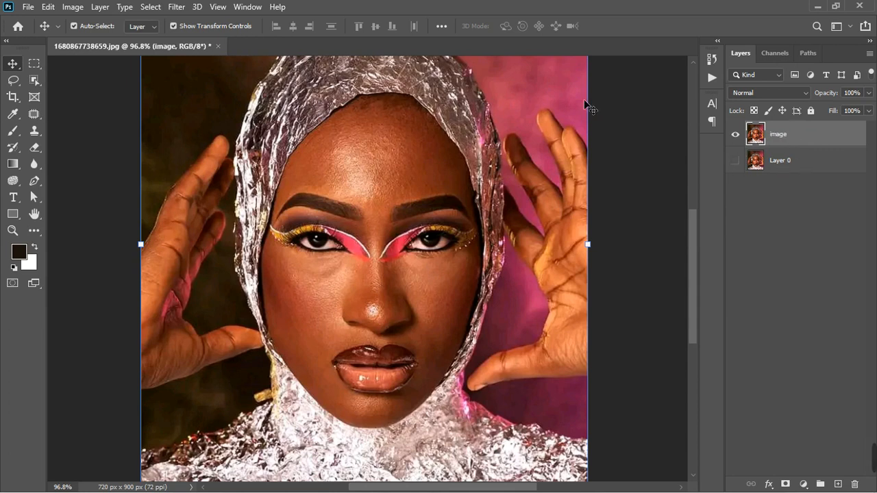
Step: Open the Liquify filter on the image layer and nudge the mouth and chin area with the Forward Warp tool at brush size 150
click(176, 7)
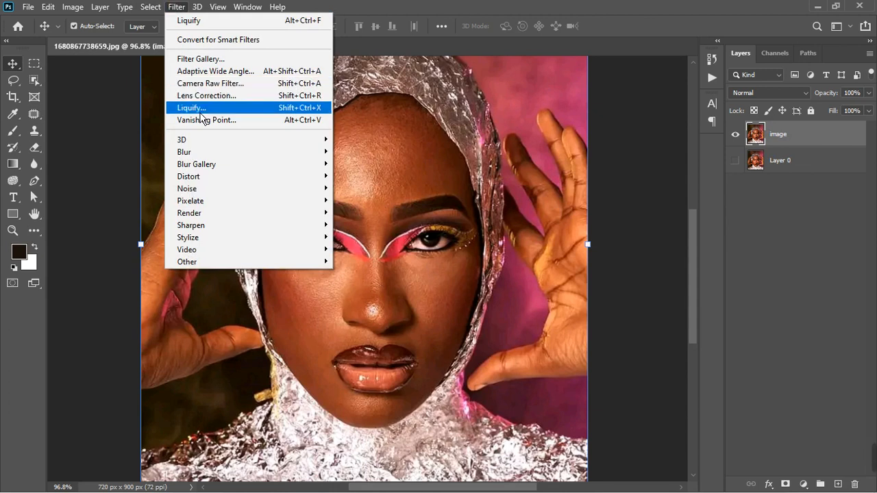
click(191, 108)
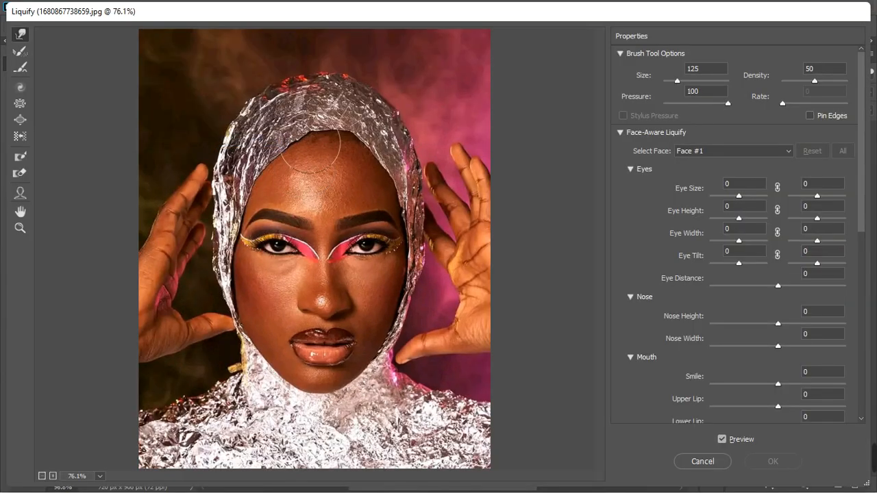
scroll(308, 403, up, 1)
scroll(308, 402, up, 2)
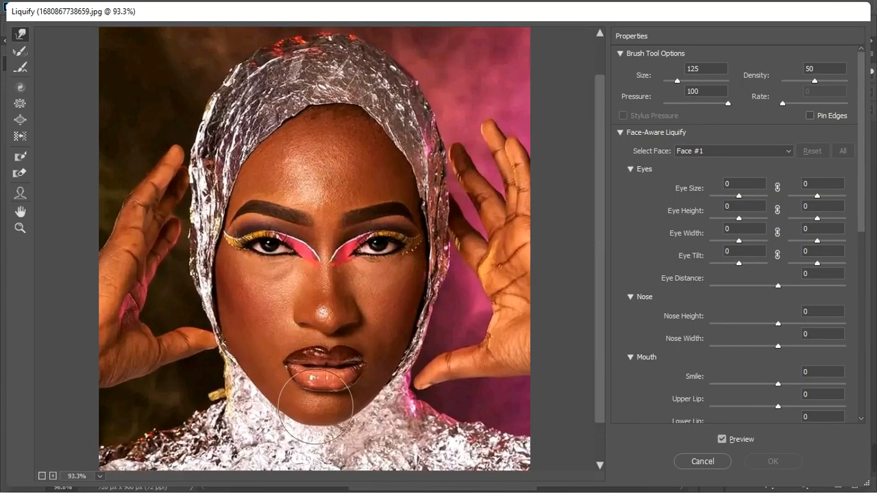
key(bracketright)
key(bracketright)
key(bracketright)
key(bracketright)
key(bracketright)
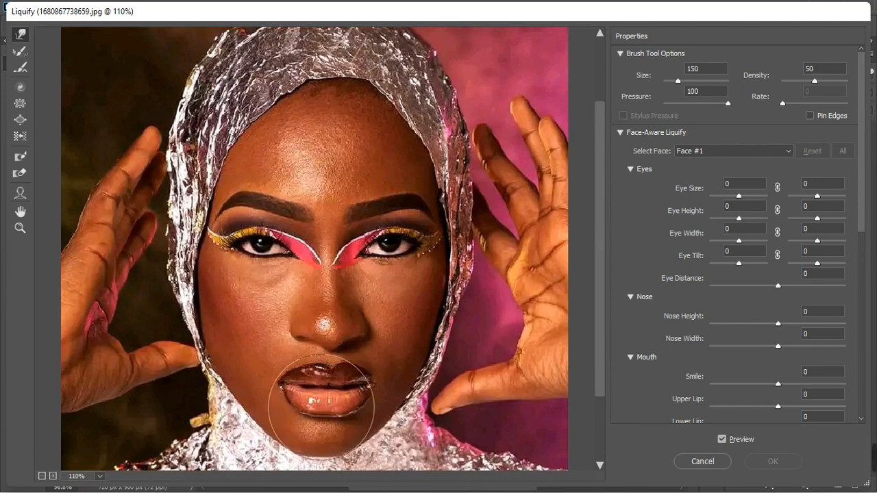
mouse_move(328, 405)
mouse_down()
mouse_move(328, 389)
mouse_move(311, 401)
mouse_move(313, 411)
mouse_move(318, 387)
mouse_up()
Step: Push the cheek and jawline on the left side of the portrait inward with the Forward Warp brush at size 175
key(bracketright)
scroll(318, 384, down, 1)
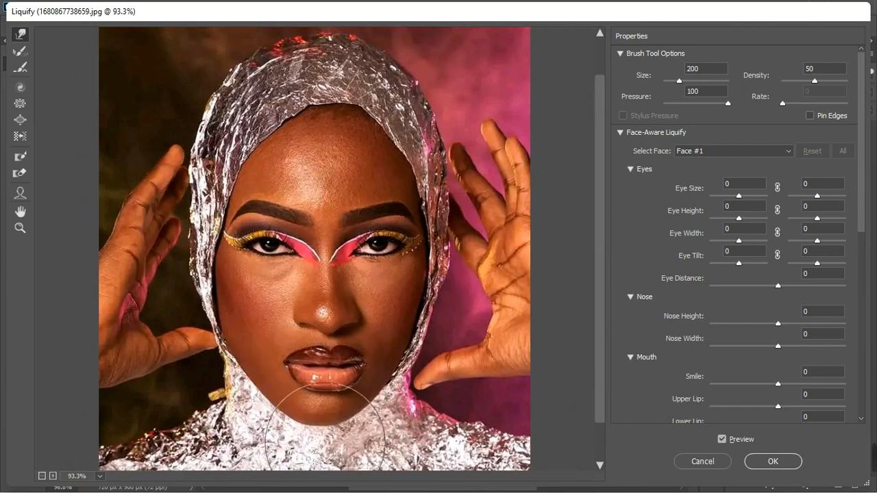
key(bracketleft)
key(bracketleft)
key(bracketleft)
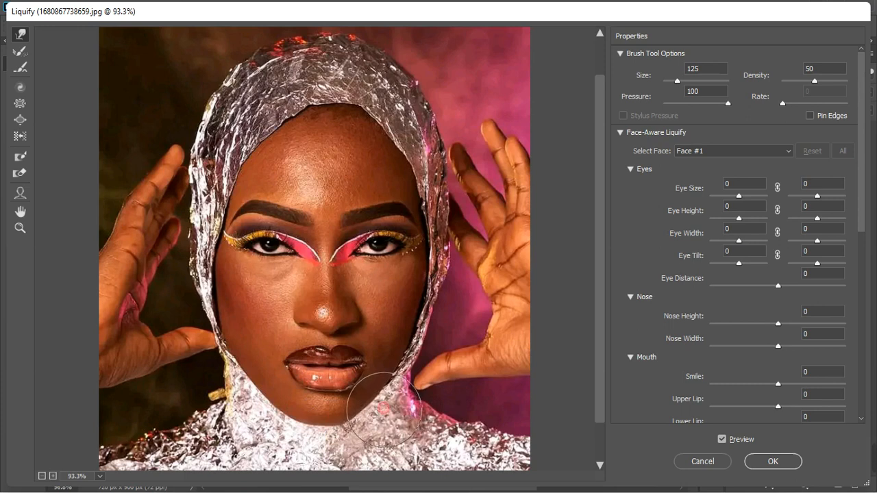
key(bracketleft)
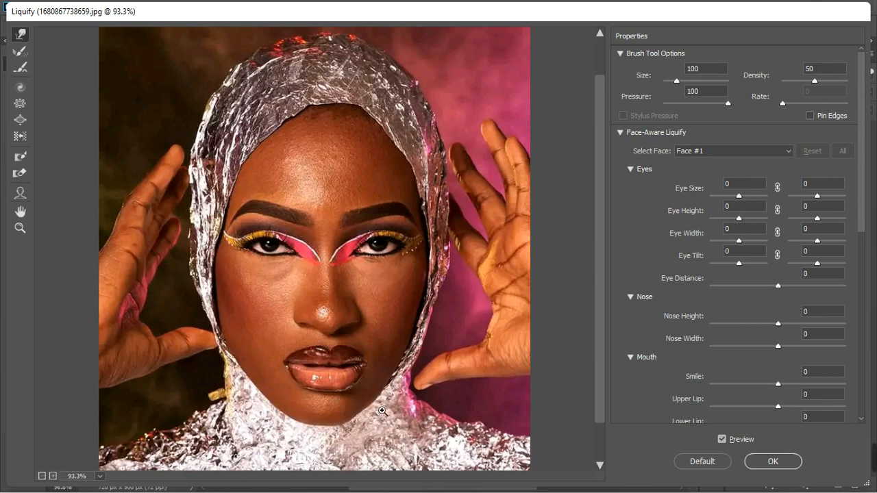
key(bracketright)
key(bracketright)
key(bracketright)
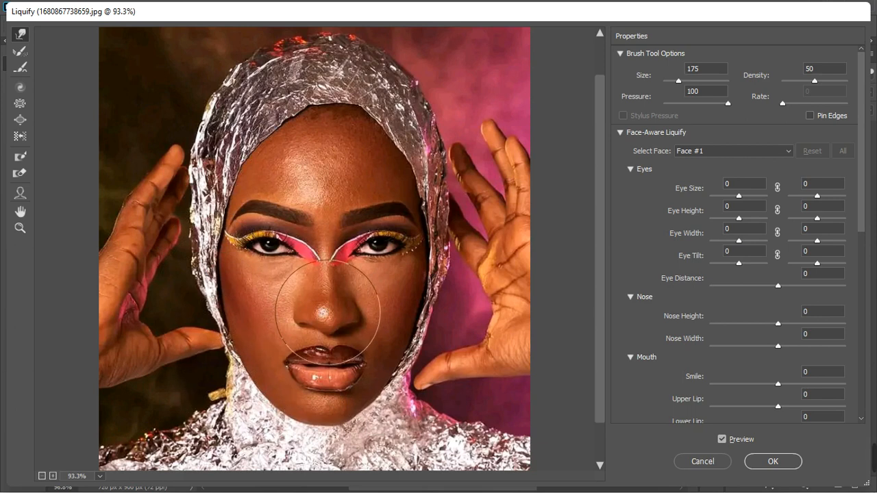
Step: Refine the nose with the warp brush at size 100 and slim the lips at size 80
key(bracketleft)
key(bracketleft)
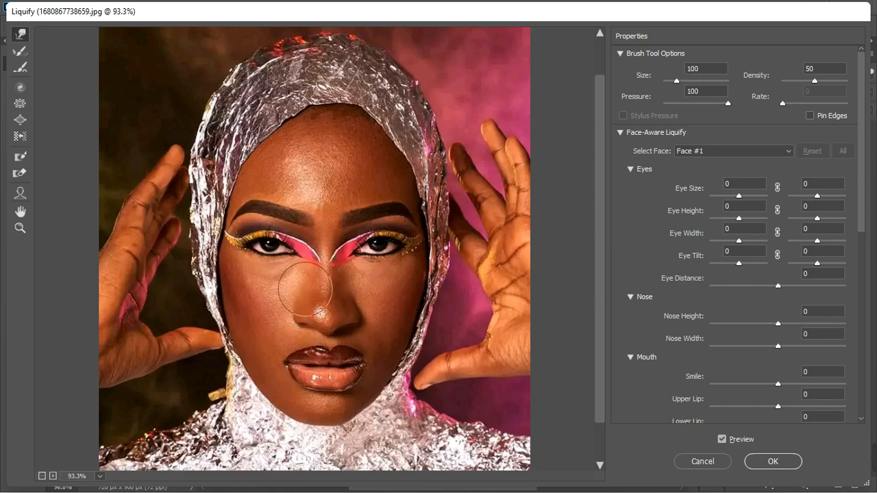
key(bracketleft)
key(bracketleft)
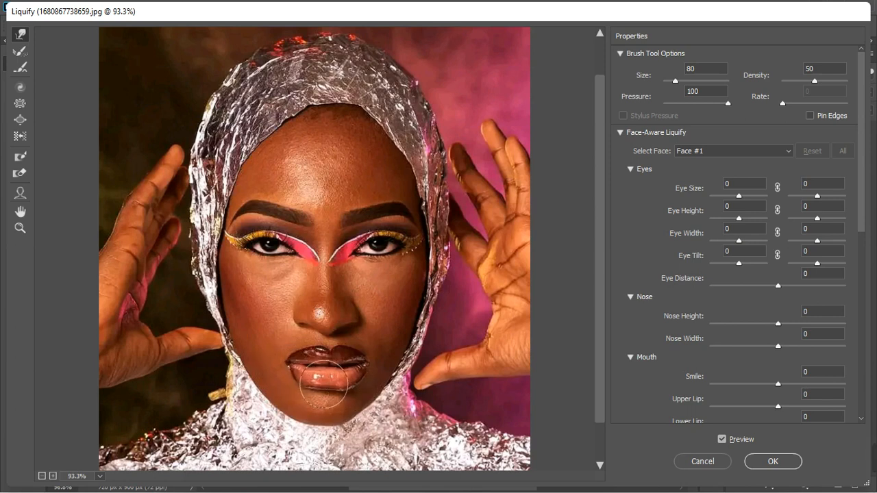
key(ctrl+space)
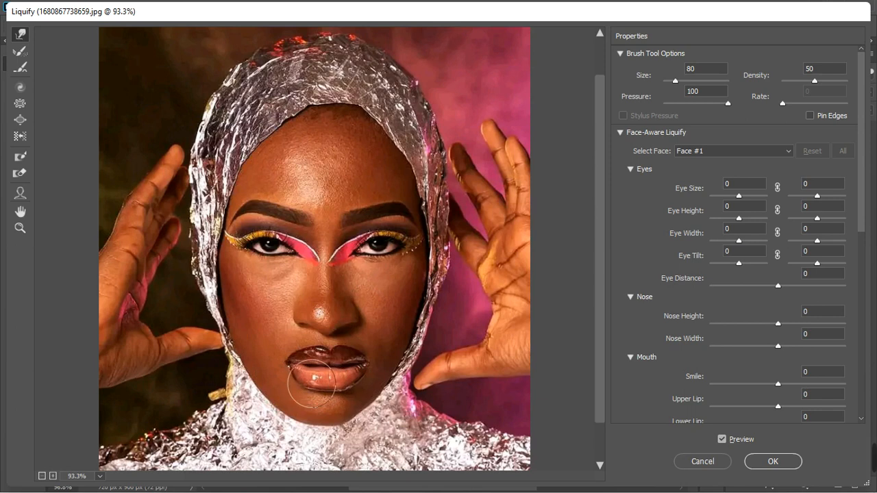
Step: Refine the middle of the face with the warp brush at size 175 and compare the preview against the original
key(bracketright)
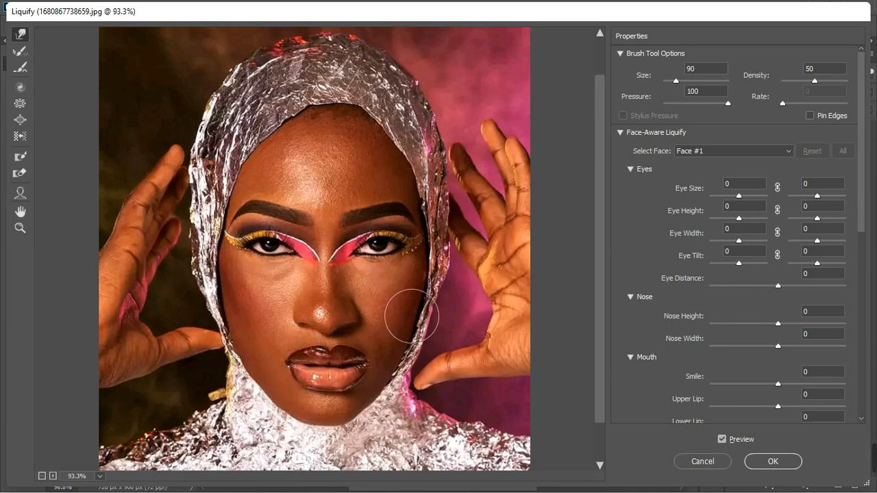
key(bracketright)
key(bracketright)
key(bracketright)
key(bracketright)
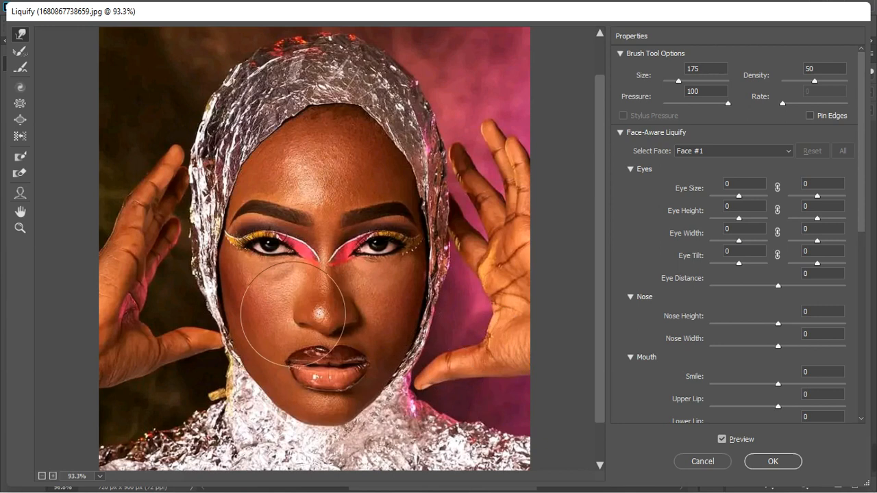
click(722, 439)
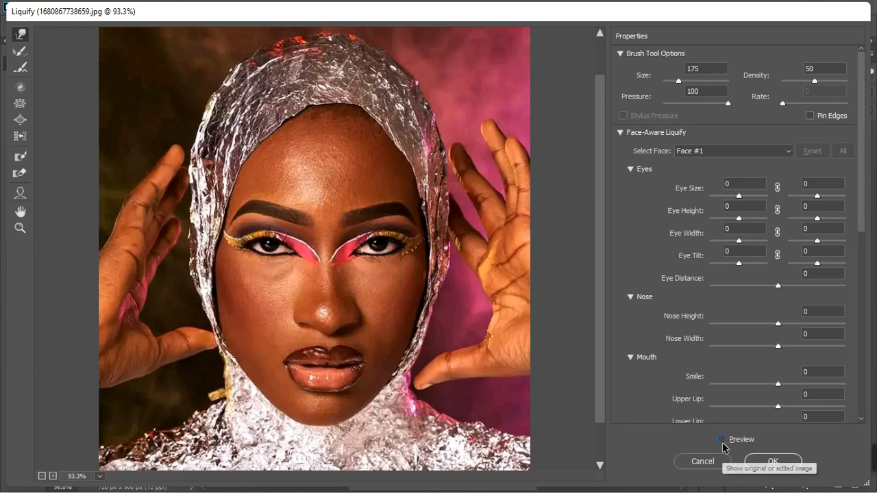
click(722, 440)
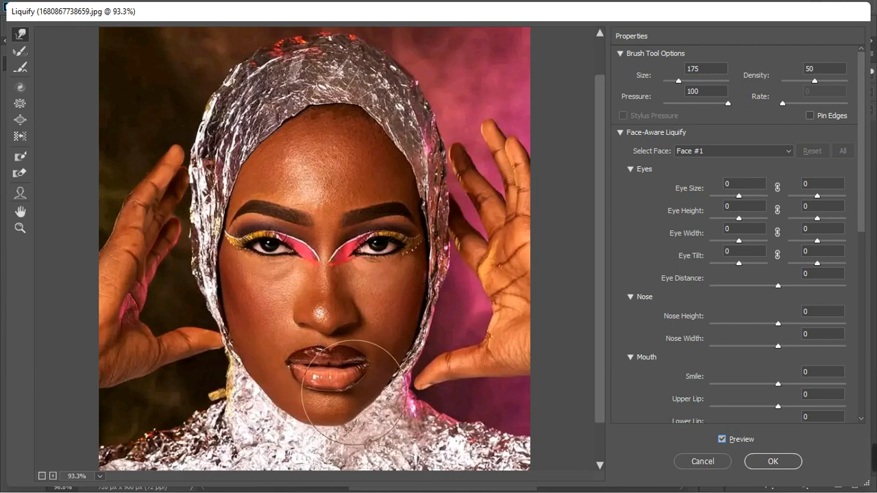
Step: Try to nudge the jawline beside the chin inward with the warp brush at size 90
scroll(346, 359, down, 2)
key(bracketleft)
key(bracketleft)
key(bracketleft)
key(bracketleft)
key(bracketleft)
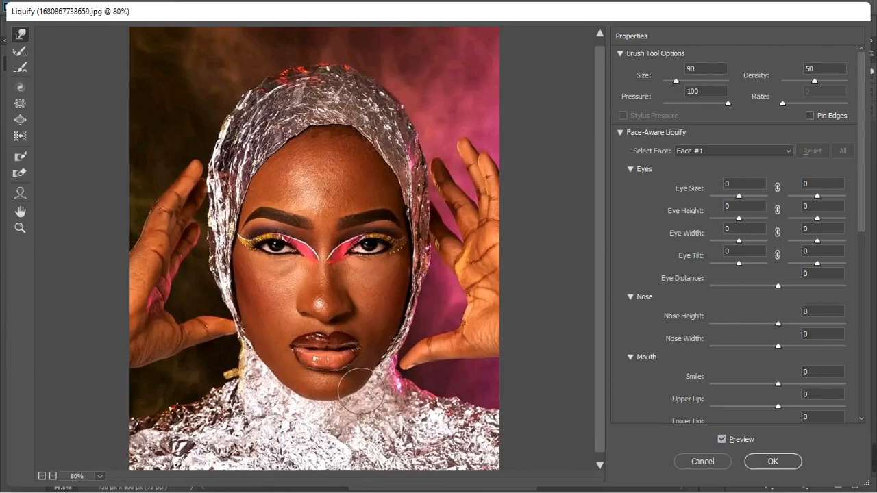
drag(361, 391, 358, 392)
key(ctrl+z)
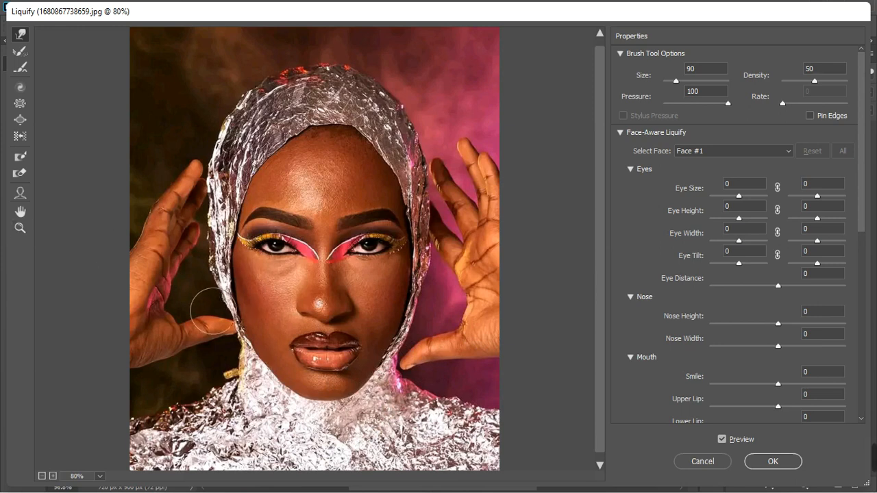
Step: Push the face edge and foil hood beside the left cheek slightly inward with the warp brush at size 150
key(bracketright)
key(bracketright)
key(bracketright)
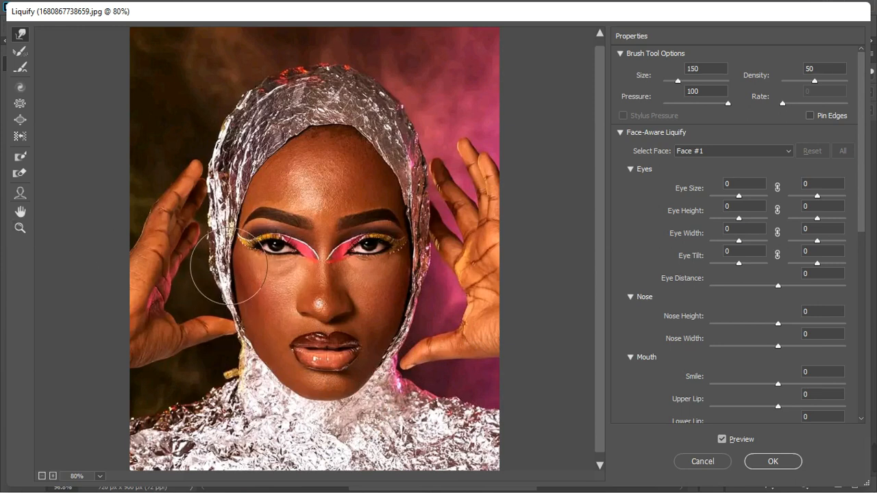
drag(231, 264, 234, 262)
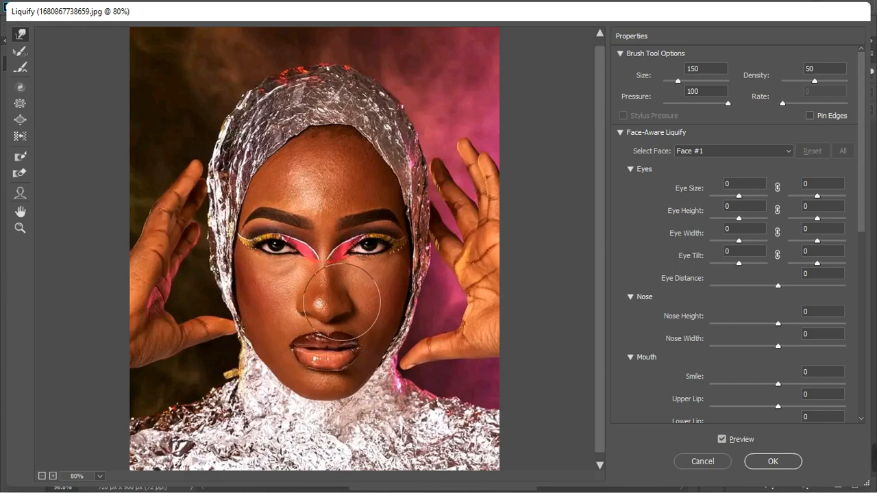
Step: Reduce the warp brush to size 90 and refine the shape of the nose around the nostril
key(bracketleft)
key(bracketleft)
key(bracketleft)
key(bracketleft)
key(bracketleft)
key(bracketleft)
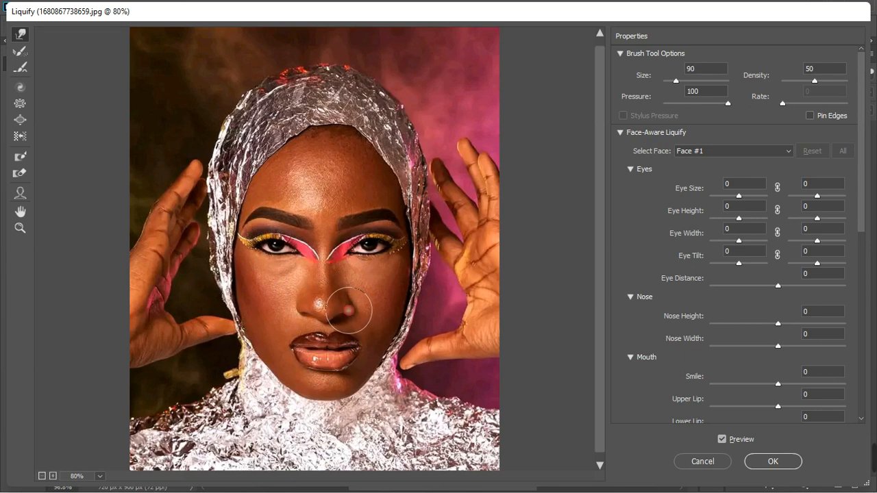
Step: Adjust the mouth and nose with the Face tool, setting Lower Lip to 14 and Nose Width to -23
click(19, 194)
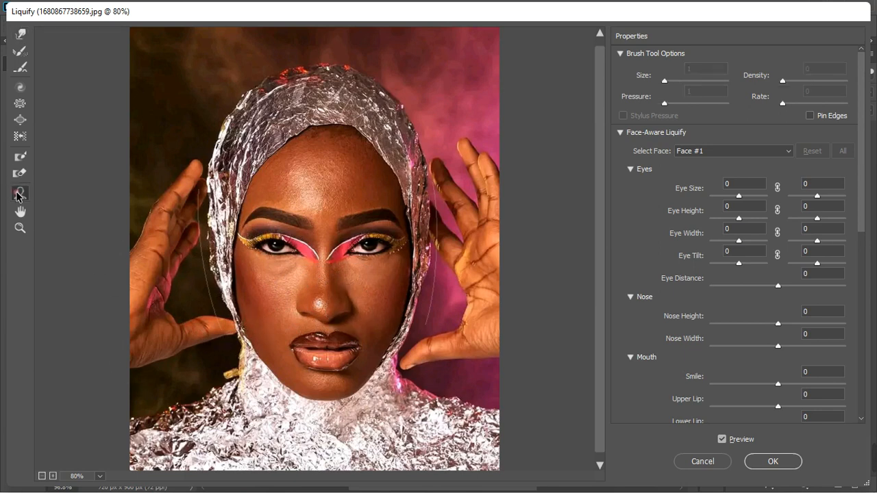
mouse_move(338, 375)
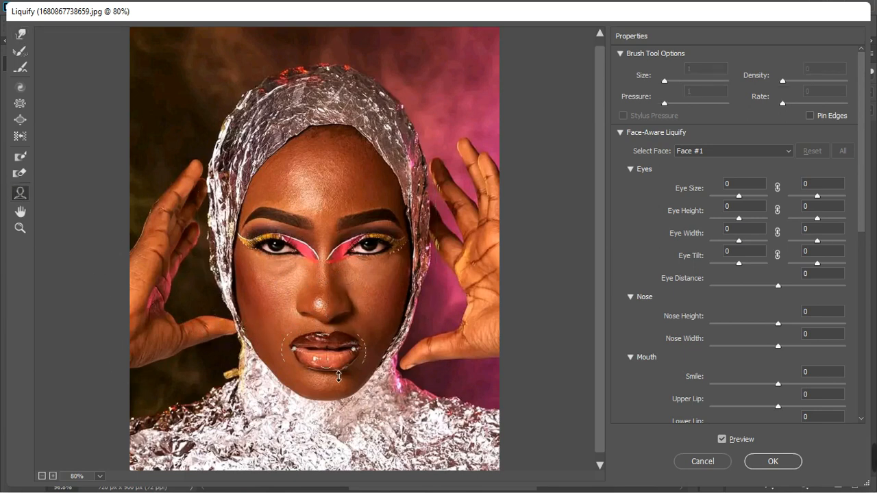
drag(338, 375, 355, 356)
mouse_move(349, 307)
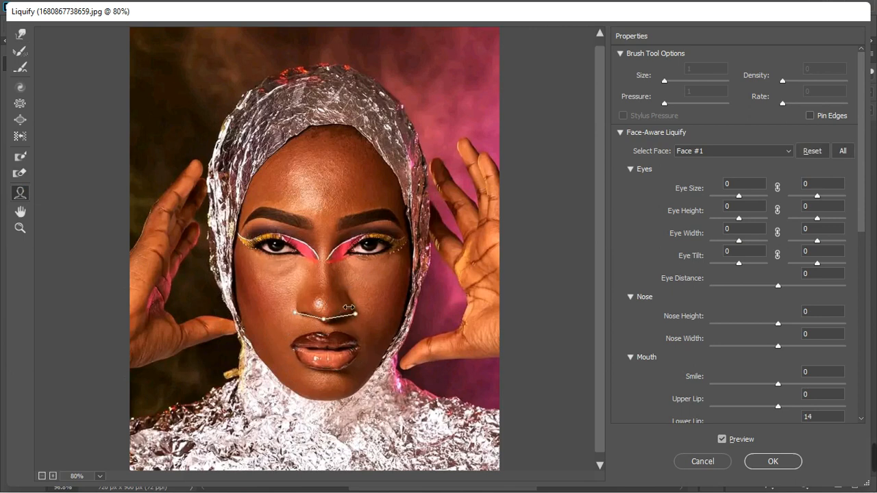
drag(361, 322, 351, 321)
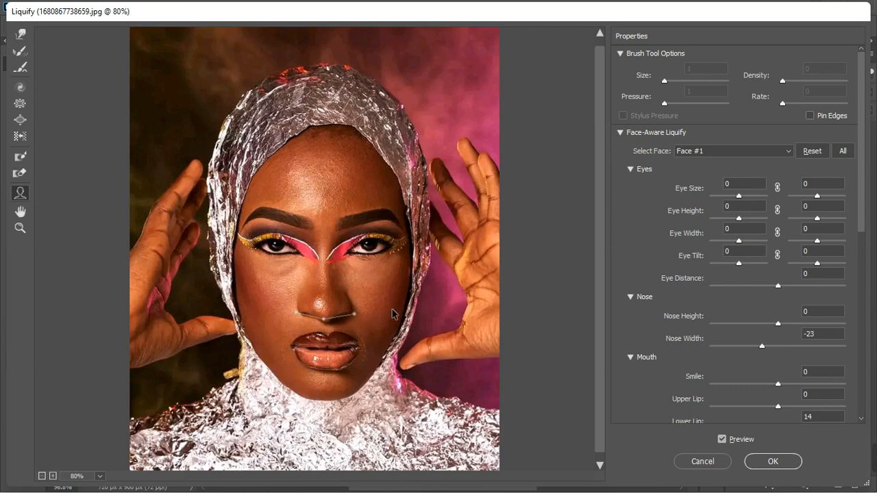
Step: Set the right eye's height to -29 and slightly adjust the face outline at the cheek and forehead with the Face tool
mouse_move(410, 240)
drag(375, 241, 376, 247)
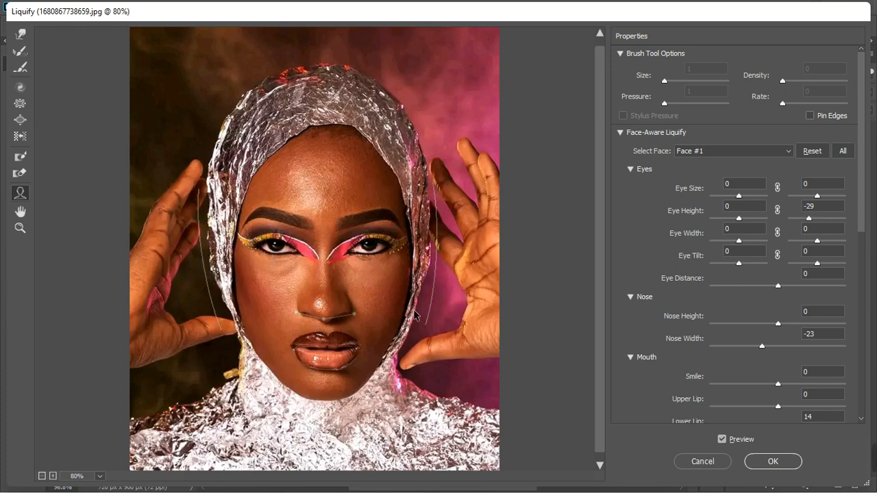
drag(415, 296, 412, 295)
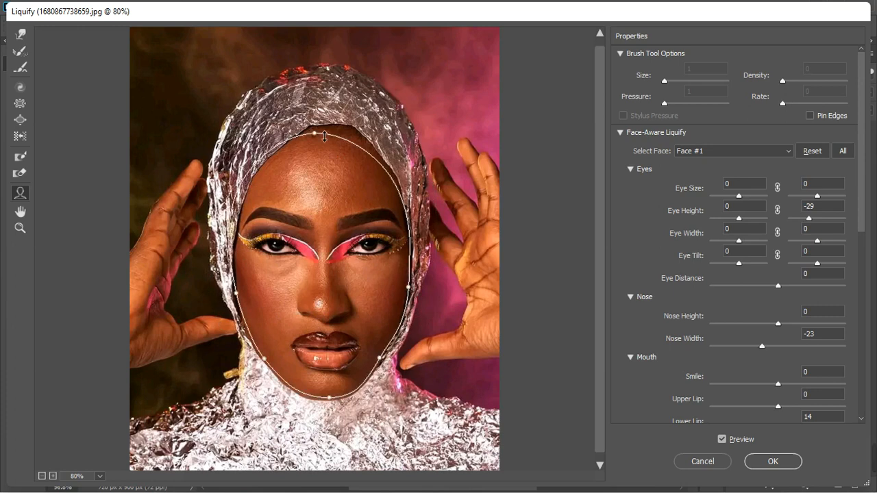
drag(319, 142, 318, 144)
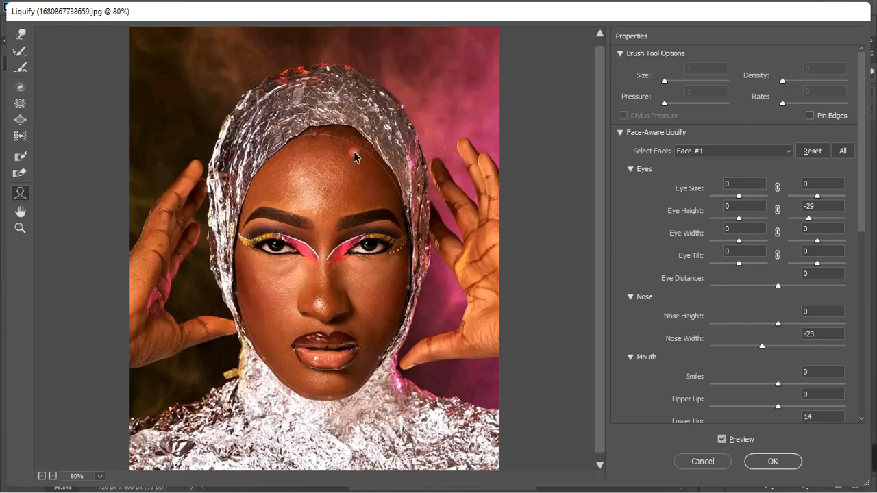
Step: Refine the hood edge above the forehead with the Forward Warp tool at brush size 125 and apply the Liquify filter
click(20, 33)
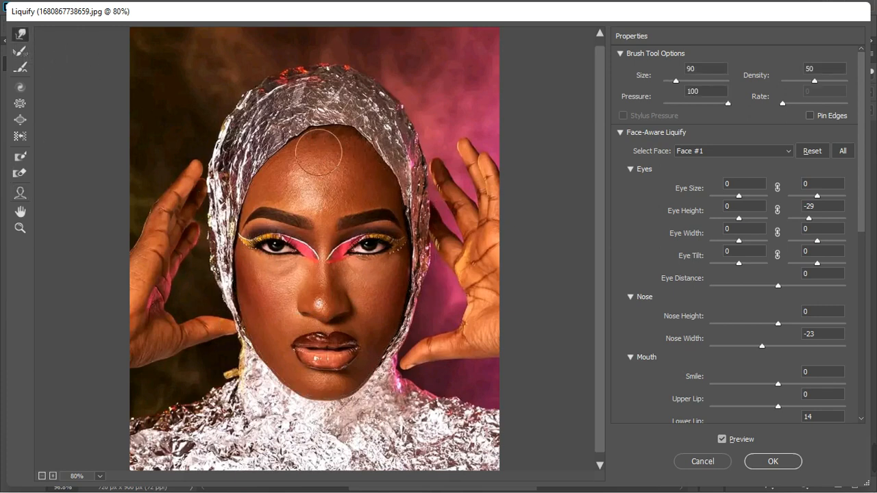
key(bracketleft)
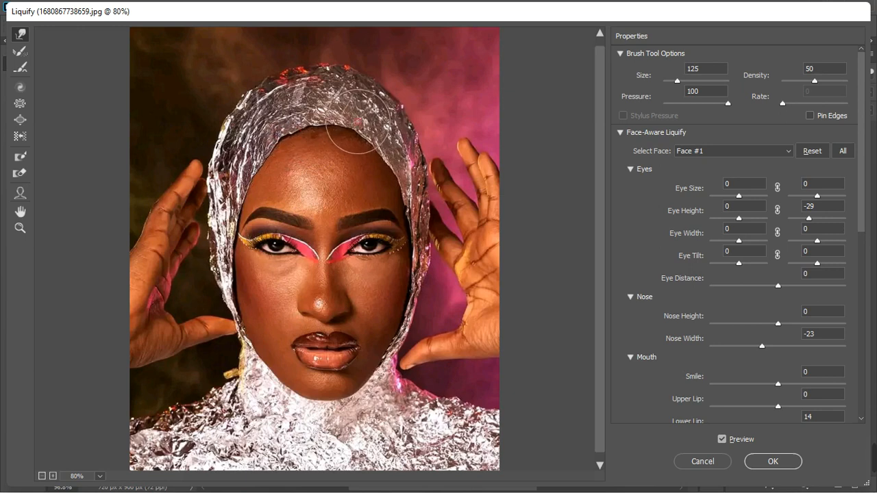
click(780, 462)
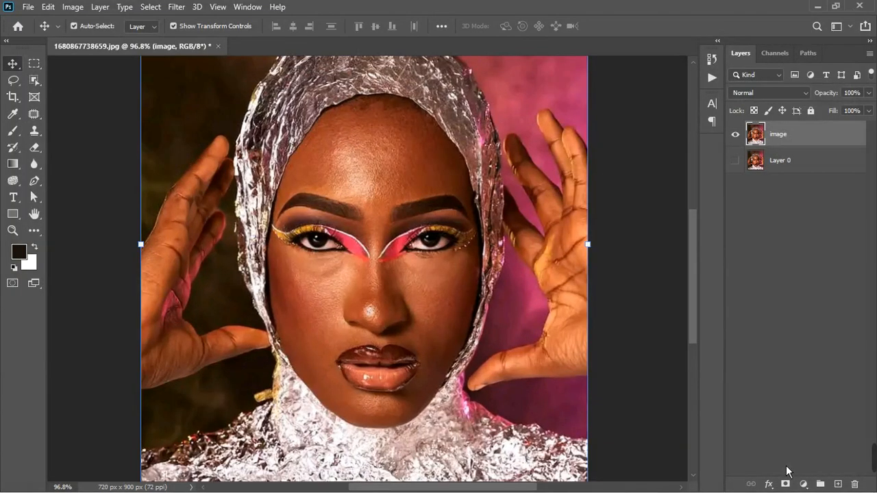
Step: Show Layer 0 and toggle the image layer's visibility to compare the reshaped face with the original
click(735, 161)
click(734, 135)
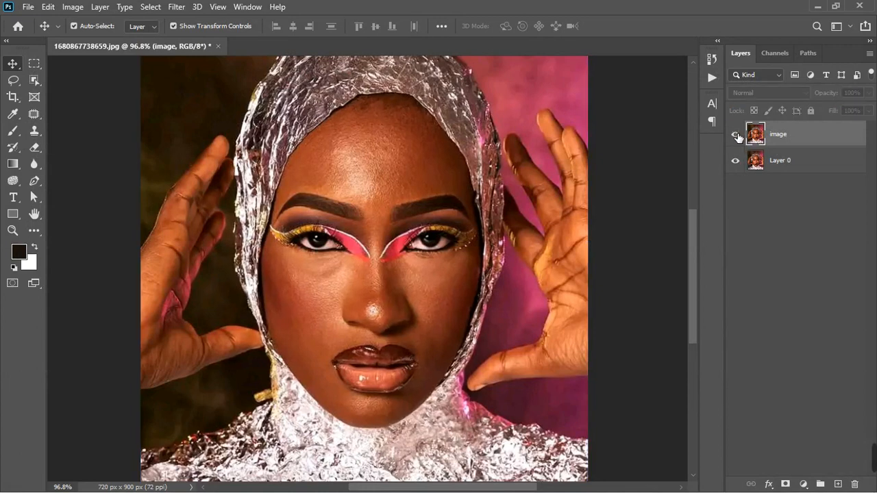
click(735, 135)
click(736, 135)
click(736, 135)
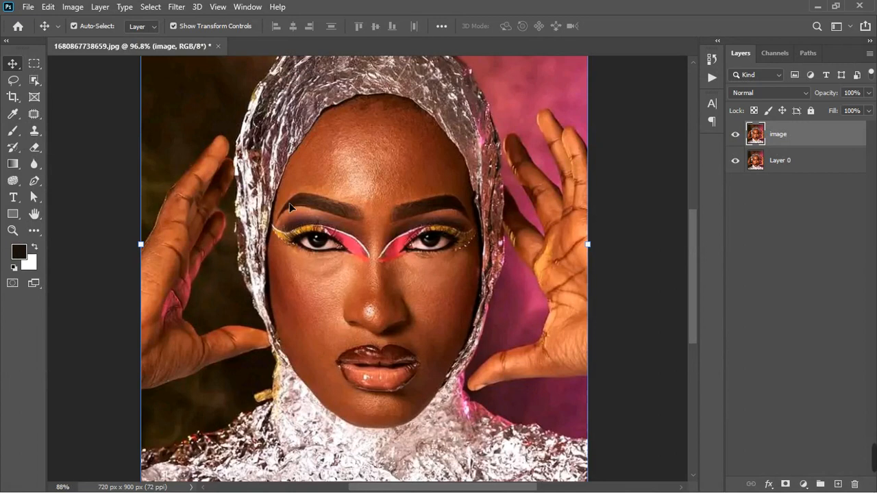
scroll(354, 202, down, 3)
scroll(401, 284, up, 3)
scroll(401, 285, down, 1)
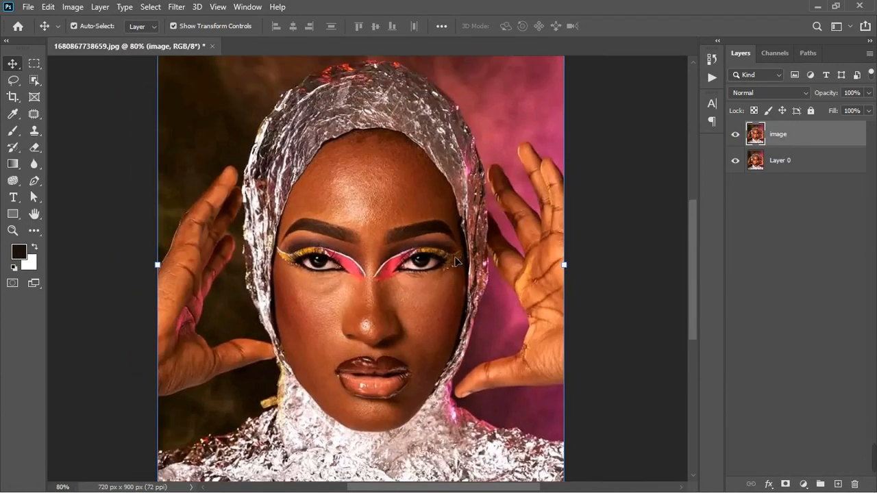
scroll(402, 285, down, 1)
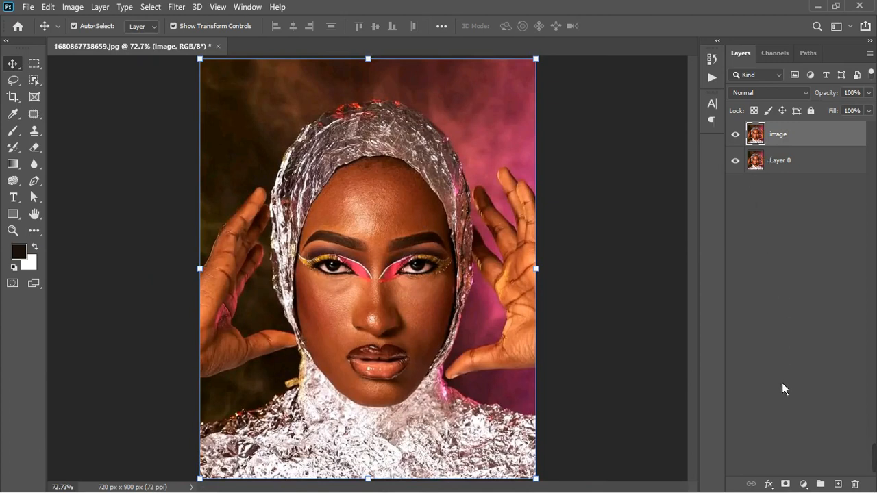
Step: Add a Hue/Saturation adjustment layer and target the Reds by sampling the forehead skin with the on-image adjustment tool
click(803, 483)
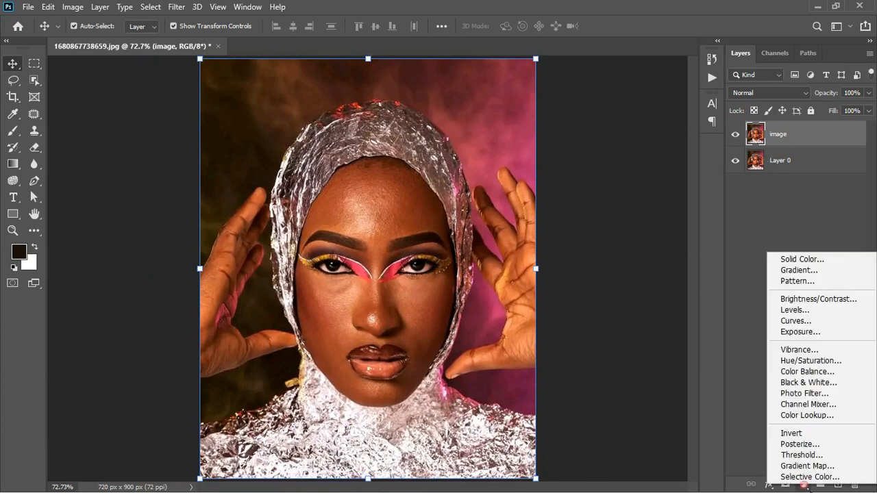
click(815, 361)
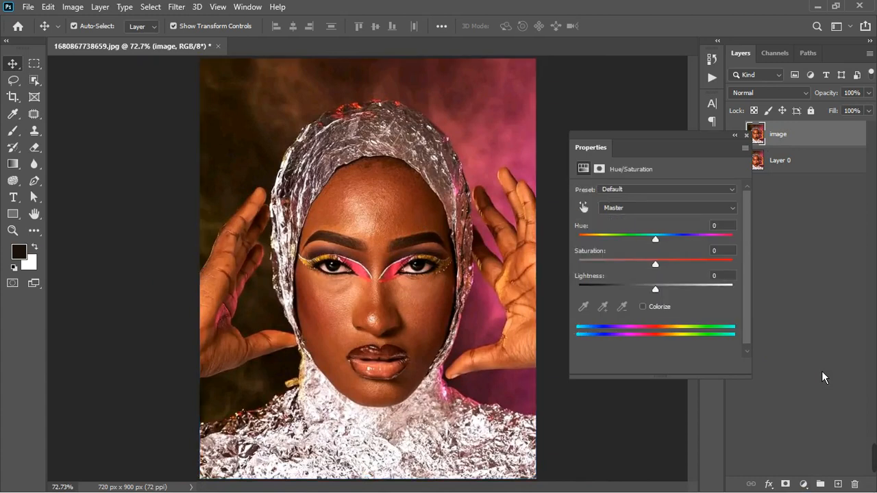
click(583, 207)
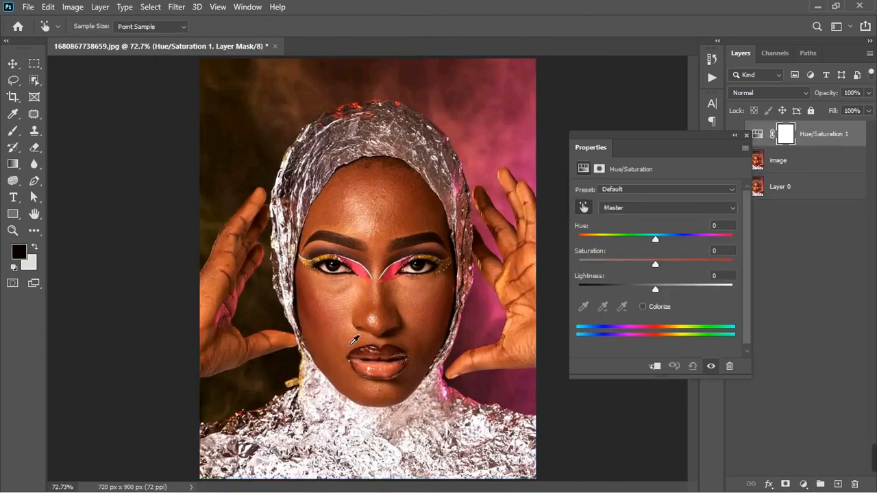
scroll(349, 345, up, 2)
scroll(349, 344, up, 2)
scroll(505, 408, up, 2)
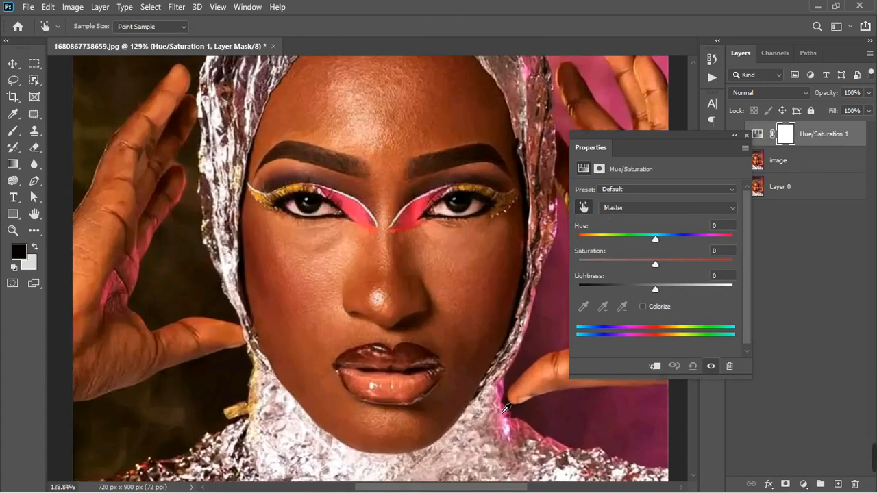
scroll(505, 409, down, 2)
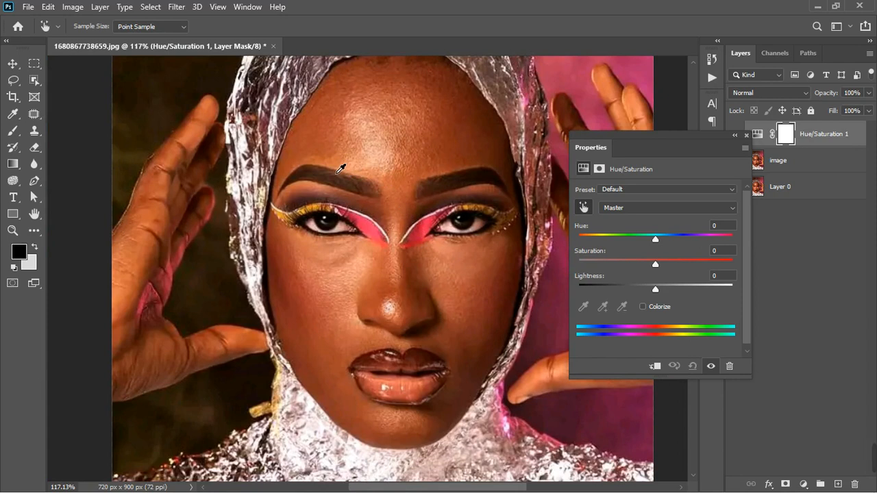
click(433, 98)
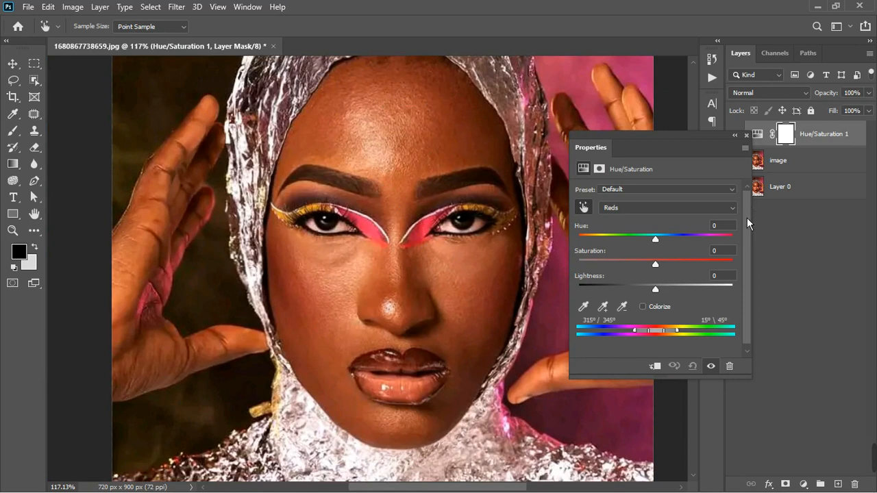
Step: Set the Reds hue to +78 and try the affected colour range at 0°/29° to 59°/89°, comparing with the adjustment off
drag(664, 247, 699, 246)
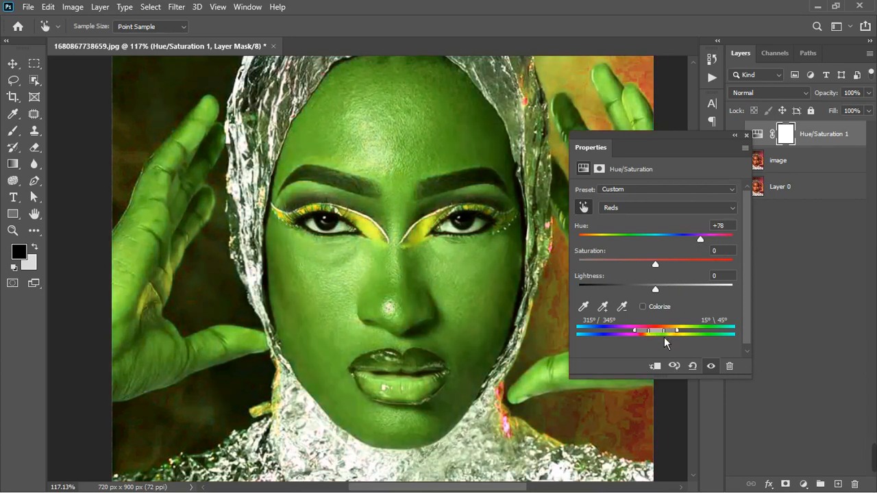
drag(664, 337, 683, 323)
click(715, 370)
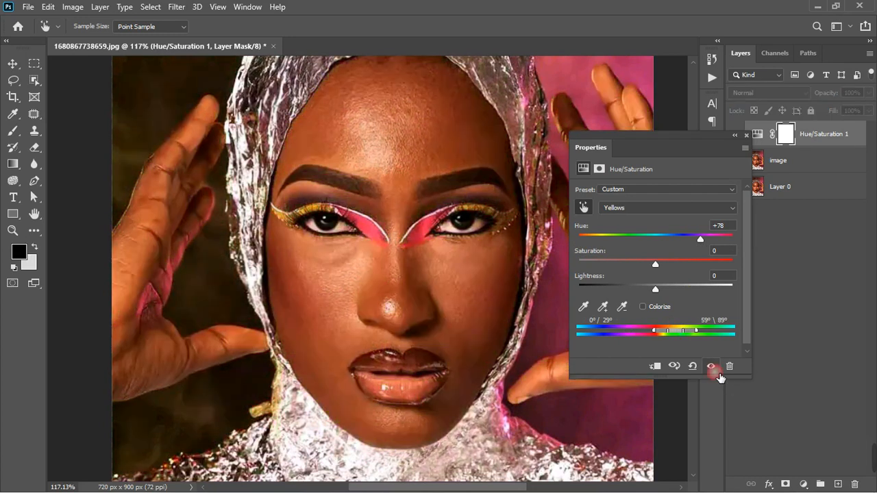
click(715, 370)
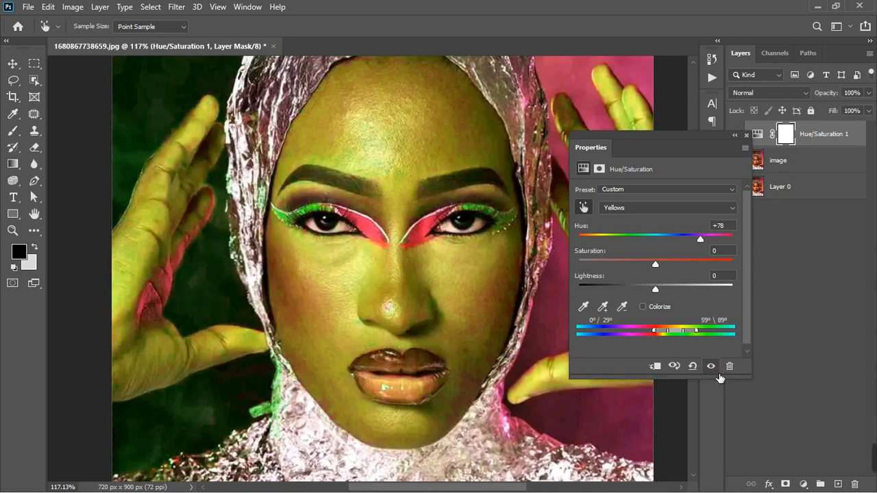
click(717, 375)
click(717, 375)
click(719, 375)
click(718, 375)
Step: Shift the affected colour range to 295°/324° and 355°/24° and compare the image with the adjustment off and on
drag(680, 337, 652, 327)
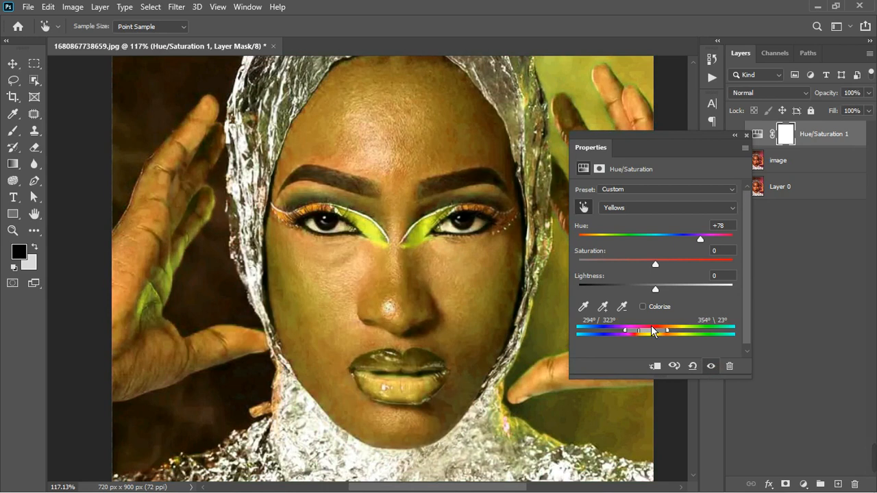
drag(652, 330, 654, 329)
click(712, 368)
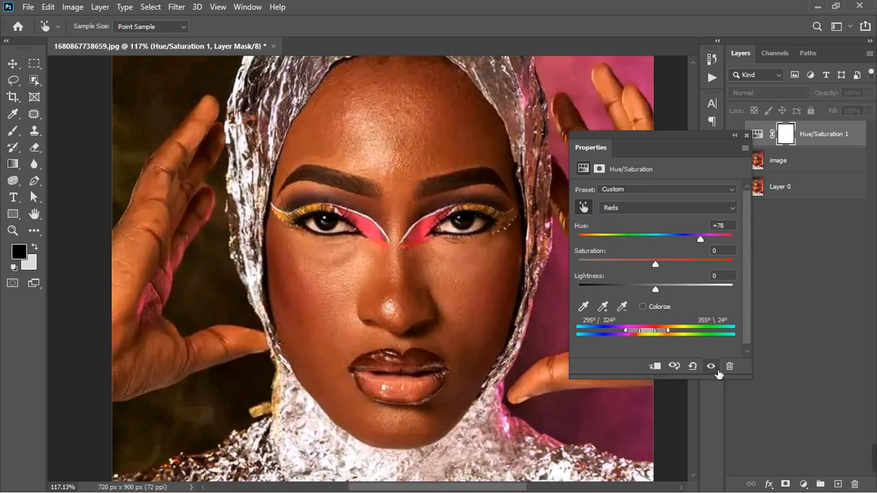
click(713, 369)
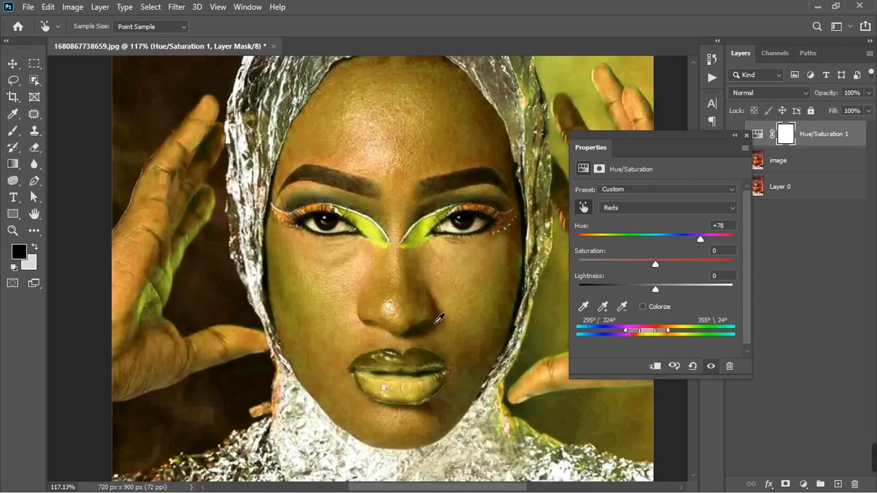
Step: Set the Reds hue to +23 and compare the whole portrait with and without the adjustment
scroll(434, 323, down, 8)
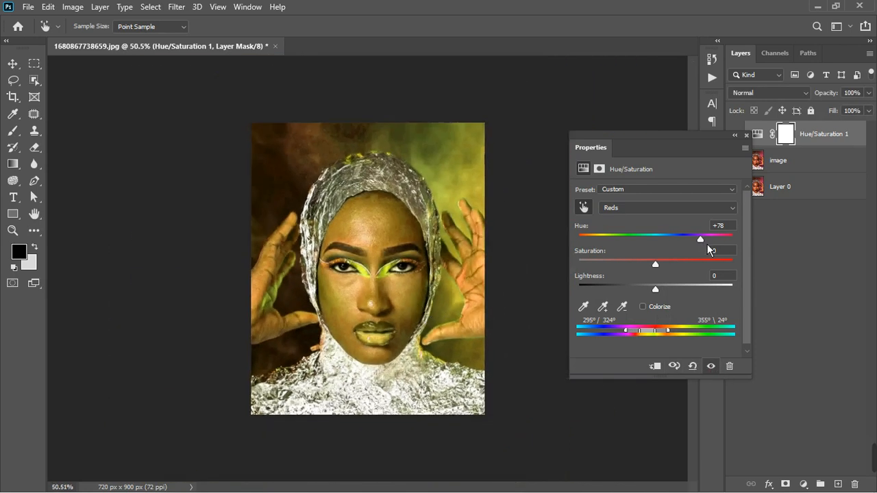
drag(707, 243, 659, 243)
scroll(381, 240, up, 9)
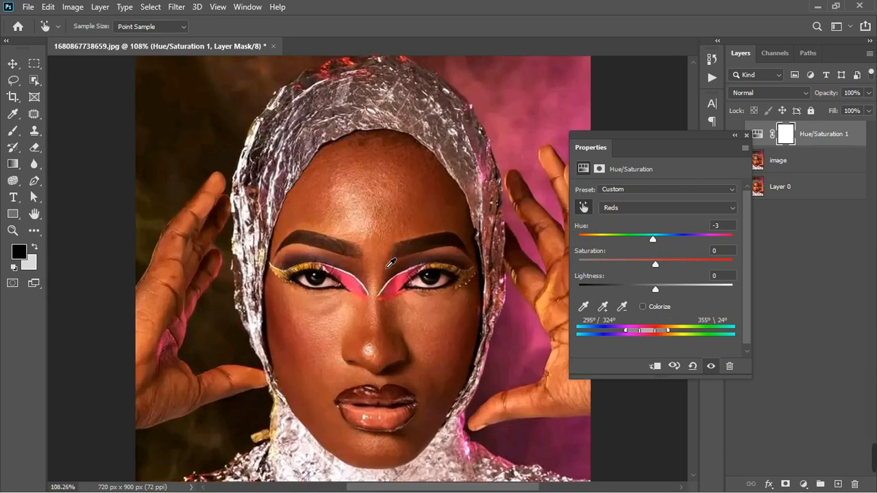
scroll(390, 263, down, 1)
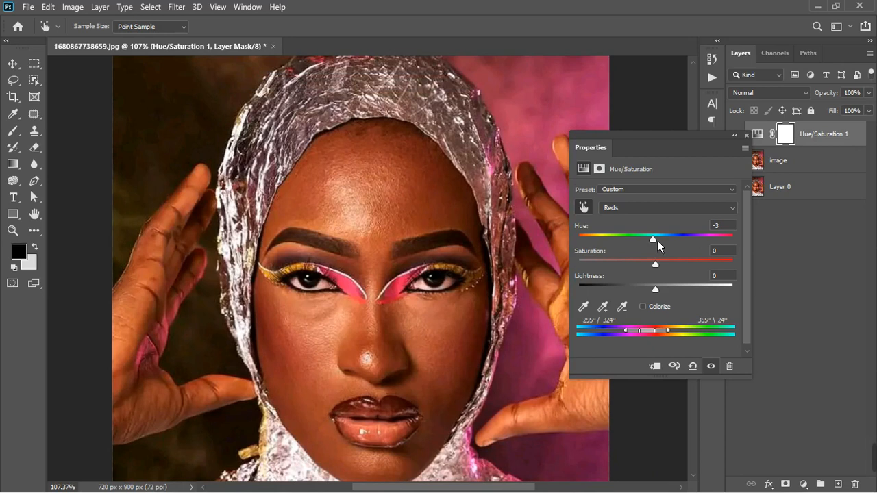
mouse_move(656, 245)
mouse_down()
mouse_move(639, 246)
mouse_move(672, 240)
mouse_up()
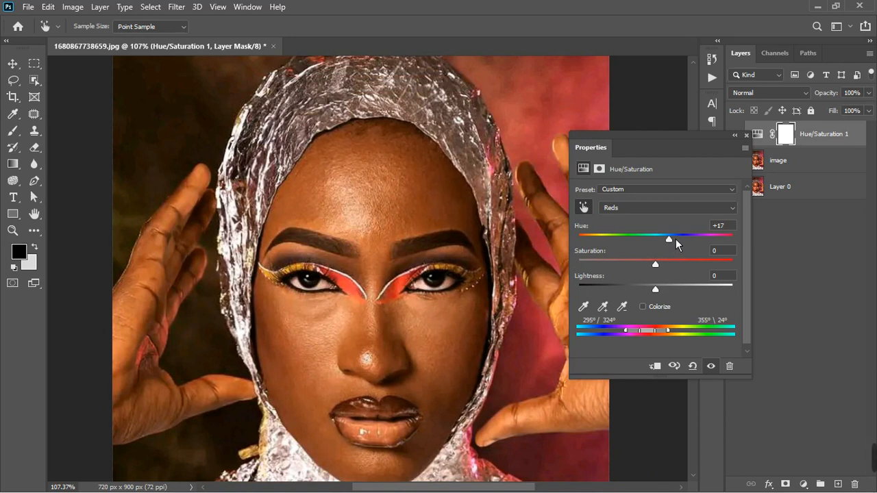
drag(675, 239, 681, 237)
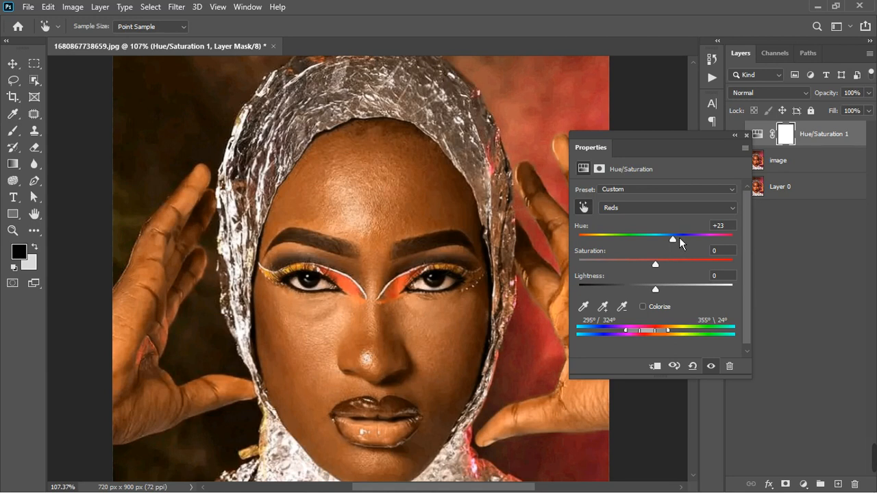
key(ctrl+0)
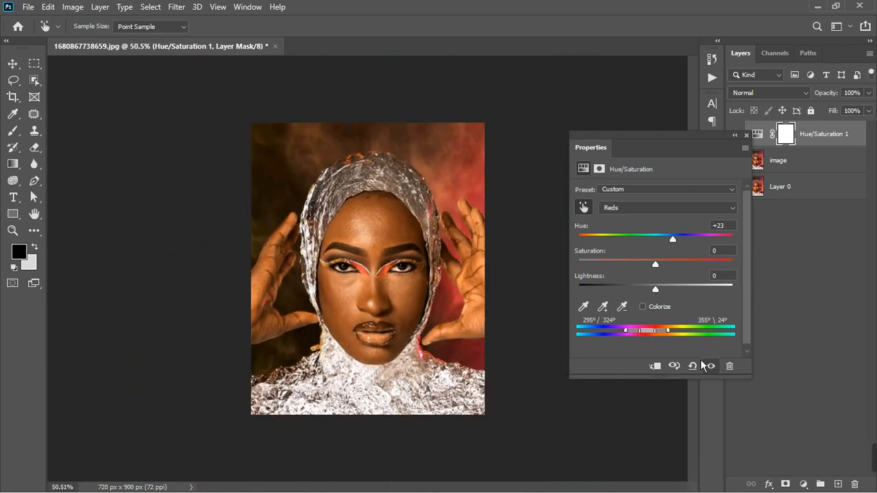
click(711, 367)
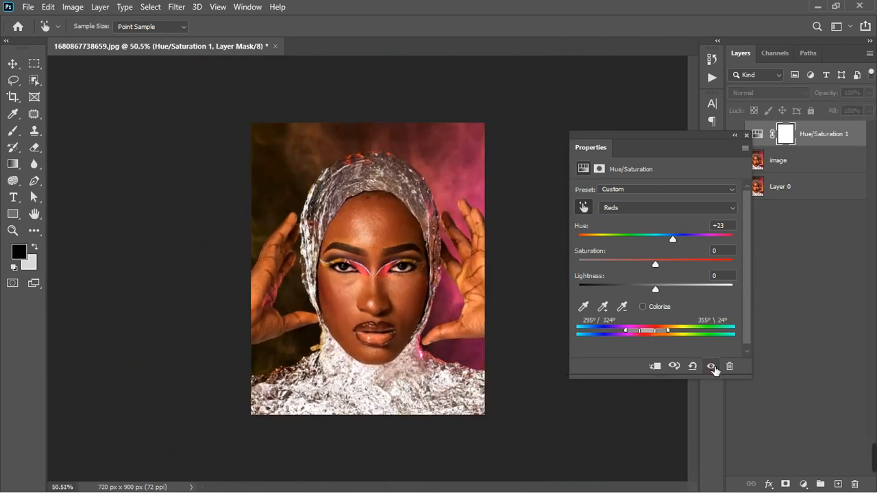
click(712, 367)
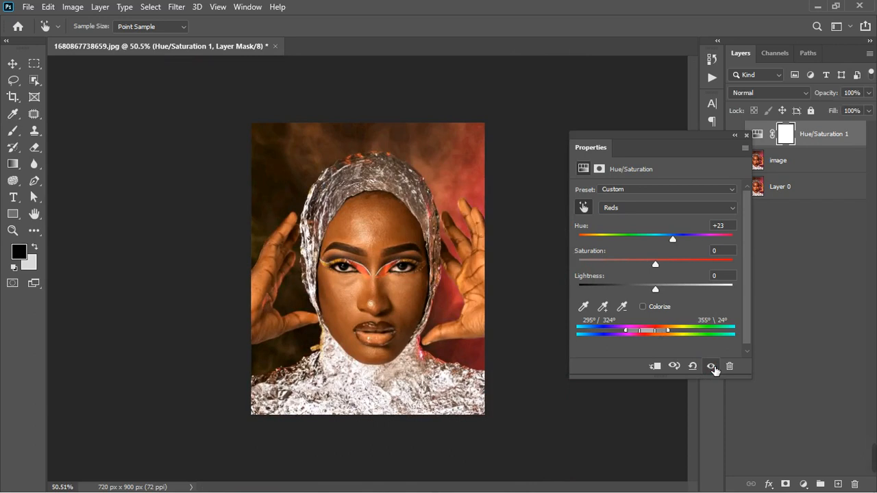
click(711, 367)
click(711, 366)
scroll(350, 318, up, 5)
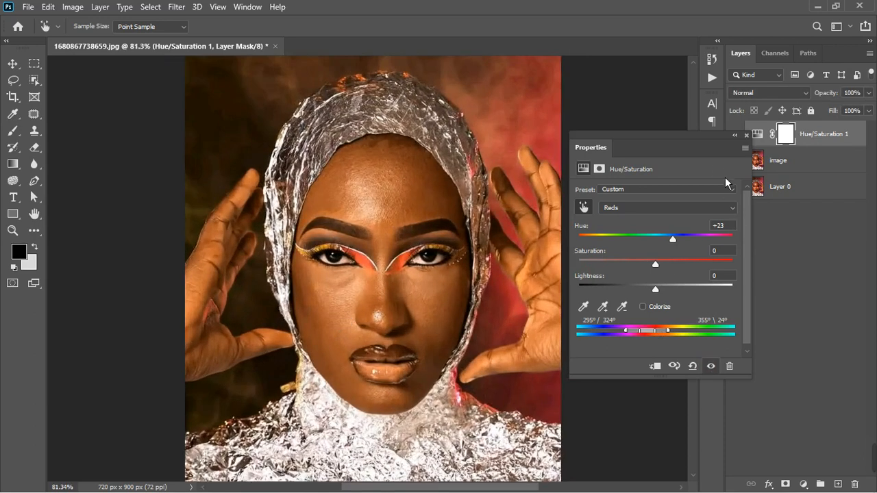
Step: Paint black on the Hue/Saturation mask with a 500 px brush over the background and hands around the face
click(13, 130)
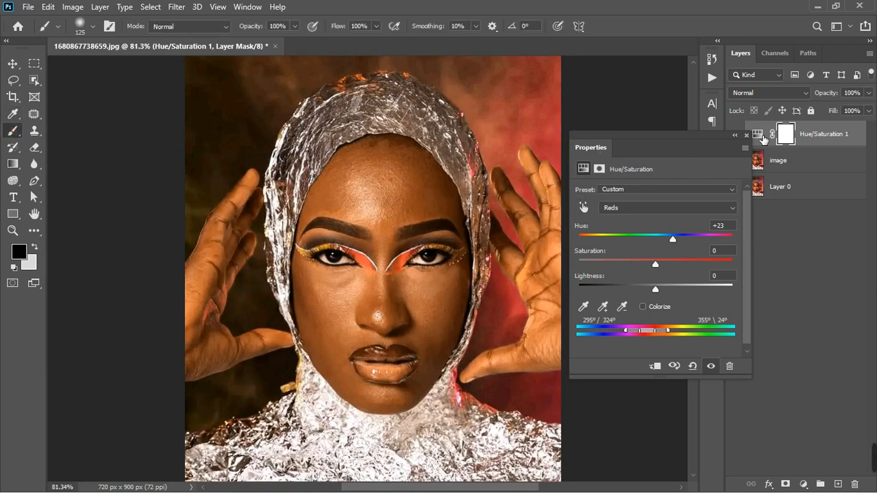
click(746, 135)
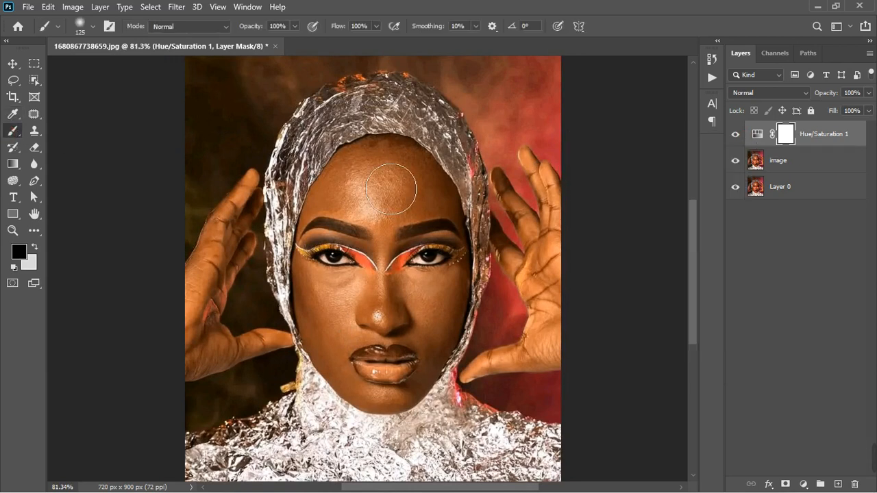
key(])
key(])
key(])
key(])
key(])
key(])
key(])
scroll(417, 241, down, 6)
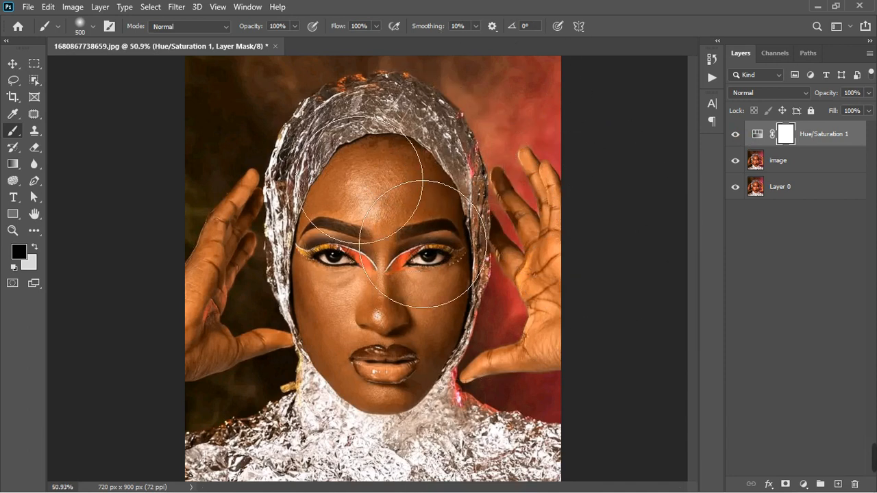
mouse_move(467, 218)
mouse_down()
mouse_move(494, 204)
mouse_move(513, 239)
mouse_move(536, 305)
mouse_move(536, 404)
mouse_up()
mouse_move(483, 350)
mouse_down()
mouse_move(472, 308)
mouse_move(477, 200)
mouse_move(412, 140)
mouse_up()
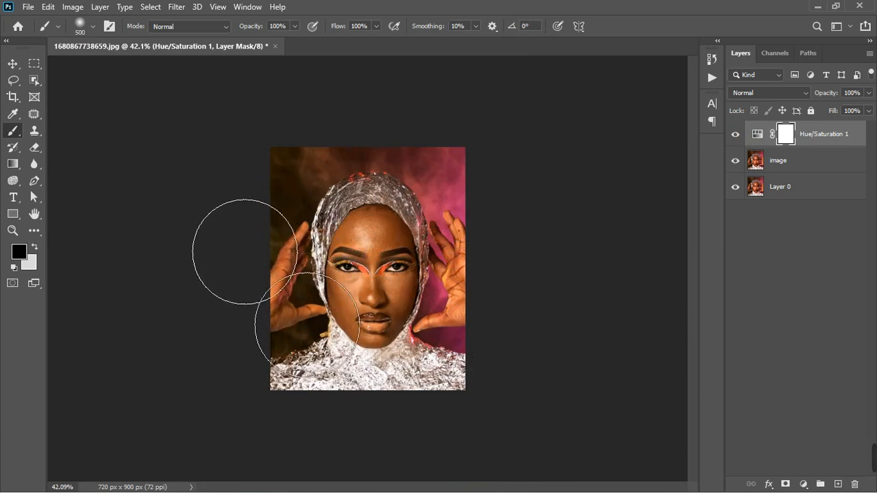
mouse_move(276, 369)
mouse_down()
mouse_move(329, 404)
mouse_move(461, 348)
mouse_move(493, 223)
mouse_move(478, 246)
mouse_up()
Step: Mask the lips out of the Hue/Saturation adjustment with a 70 px black brush and compare with the layer hidden
scroll(377, 298, up, 5)
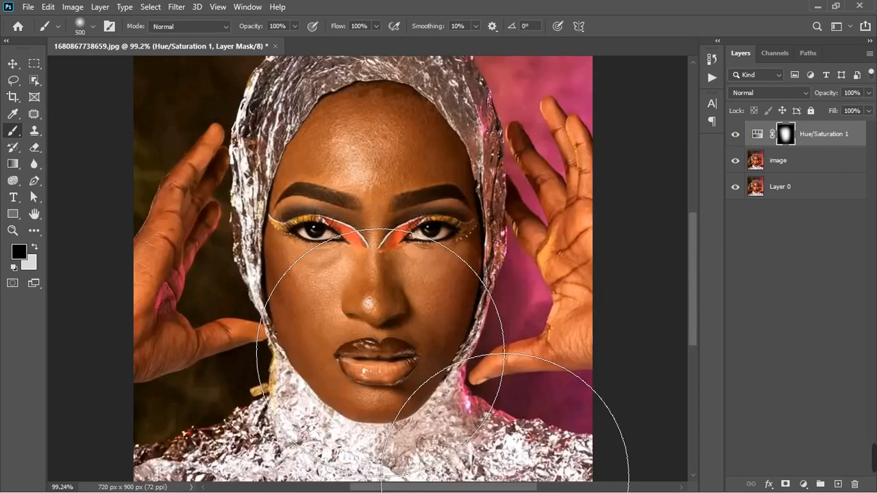
key(bracketleft)
key(bracketleft)
key(bracketleft)
key(bracketleft)
key(bracketleft)
key(bracketleft)
key(bracketleft)
key(bracketleft)
key(bracketleft)
key(bracketleft)
key(bracketleft)
scroll(394, 384, up, 3)
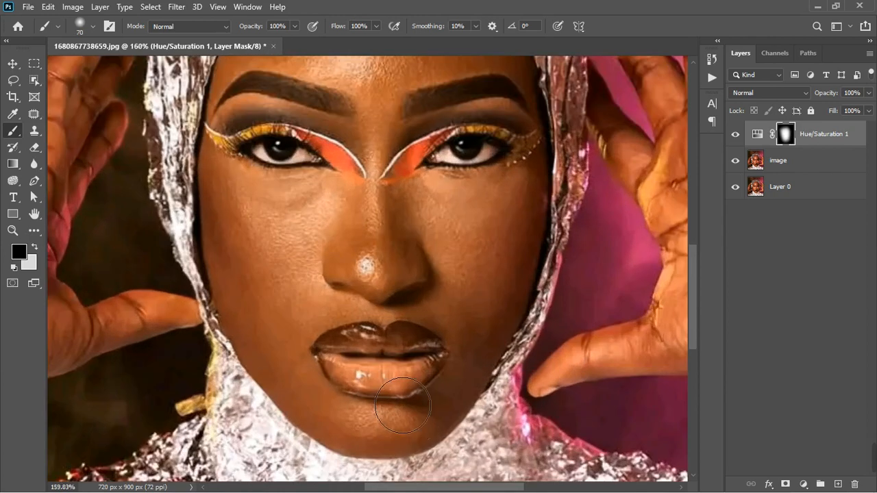
mouse_move(398, 398)
mouse_down()
mouse_move(356, 373)
mouse_move(454, 391)
mouse_move(425, 397)
mouse_move(360, 384)
mouse_move(420, 373)
mouse_move(458, 380)
mouse_move(417, 391)
mouse_move(373, 383)
mouse_move(394, 373)
mouse_move(375, 384)
mouse_up()
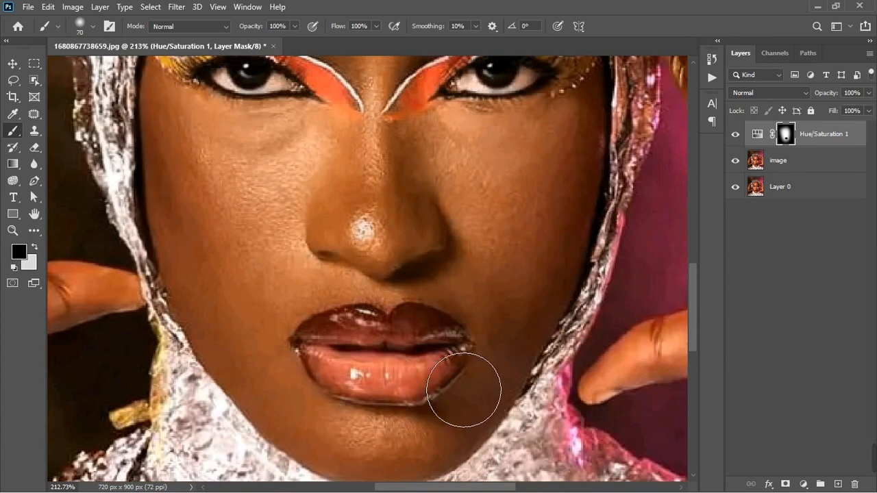
click(465, 413)
scroll(465, 413, down, 3)
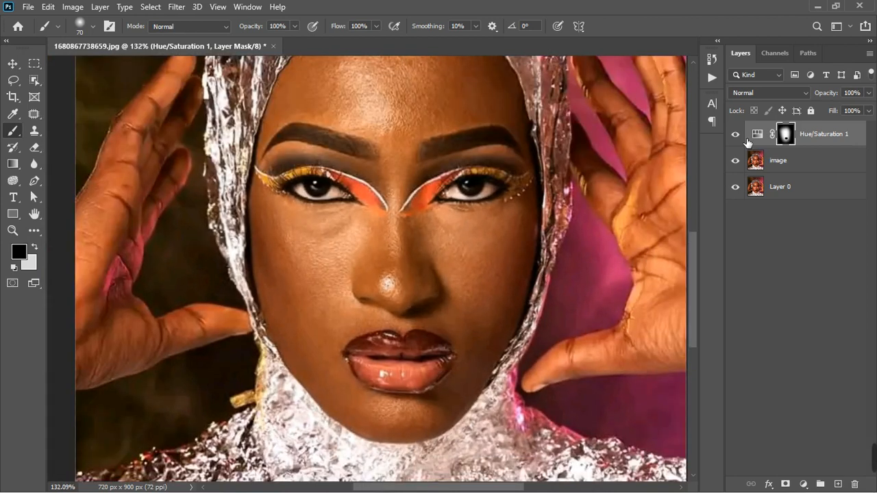
click(738, 135)
click(737, 135)
Step: Mask the eye makeup on both eyes out of the Hue/Saturation adjustment with a 15 px black brush
key(bracketleft)
key(bracketleft)
key(bracketleft)
key(bracketleft)
key(bracketleft)
key(bracketleft)
key(bracketleft)
key(bracketleft)
key(bracketleft)
mouse_move(439, 193)
mouse_down()
mouse_move(421, 215)
mouse_move(405, 216)
mouse_move(454, 185)
mouse_up()
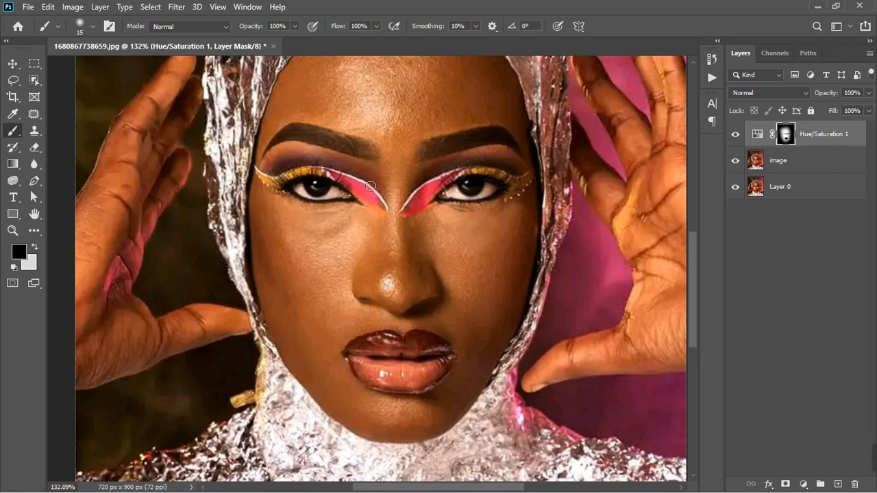
drag(302, 171, 275, 184)
key(ctrl+0)
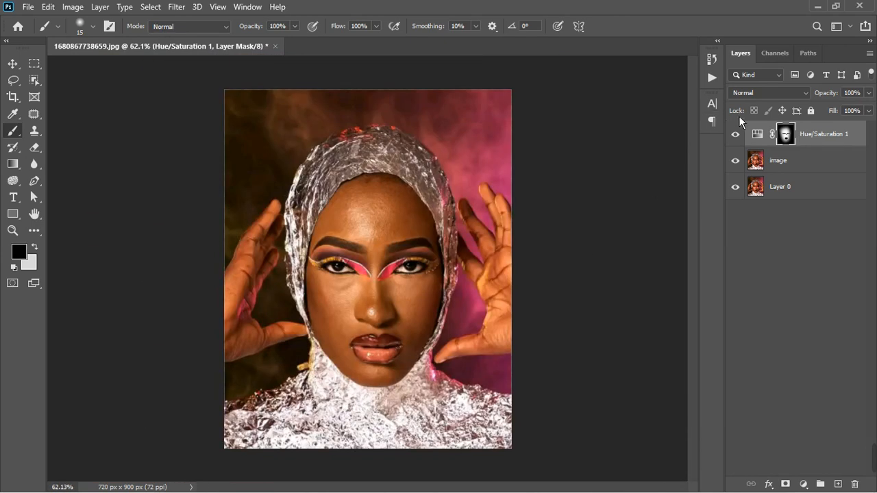
Step: Mask the blush on both cheeks out of the Hue/Saturation adjustment with a 35 to 40 px black brush
click(736, 135)
click(737, 135)
scroll(417, 333, up, 5)
key(bracketright)
key(bracketright)
key(bracketright)
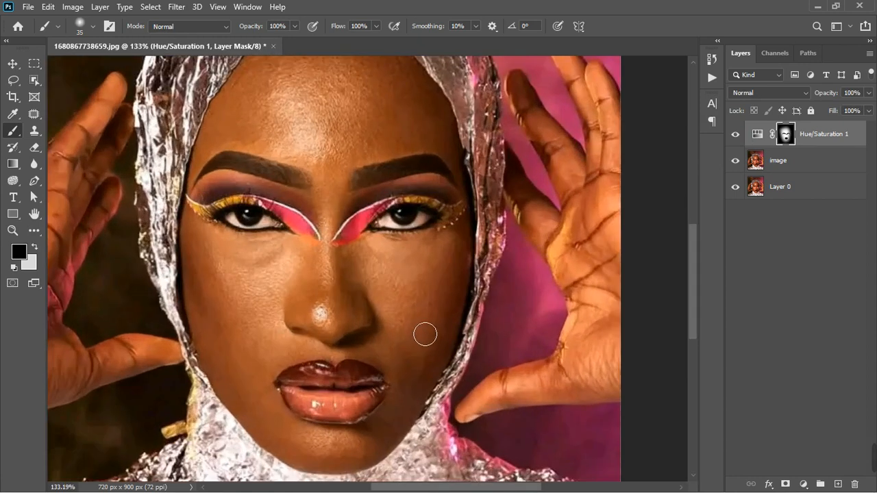
mouse_move(425, 333)
mouse_down()
mouse_move(456, 295)
mouse_move(452, 334)
mouse_move(432, 336)
mouse_move(409, 321)
mouse_move(470, 289)
mouse_up()
mouse_move(252, 315)
mouse_down()
mouse_move(212, 290)
mouse_move(256, 299)
mouse_move(260, 321)
mouse_move(226, 324)
mouse_move(232, 306)
mouse_move(249, 304)
mouse_move(260, 319)
mouse_move(220, 326)
mouse_up()
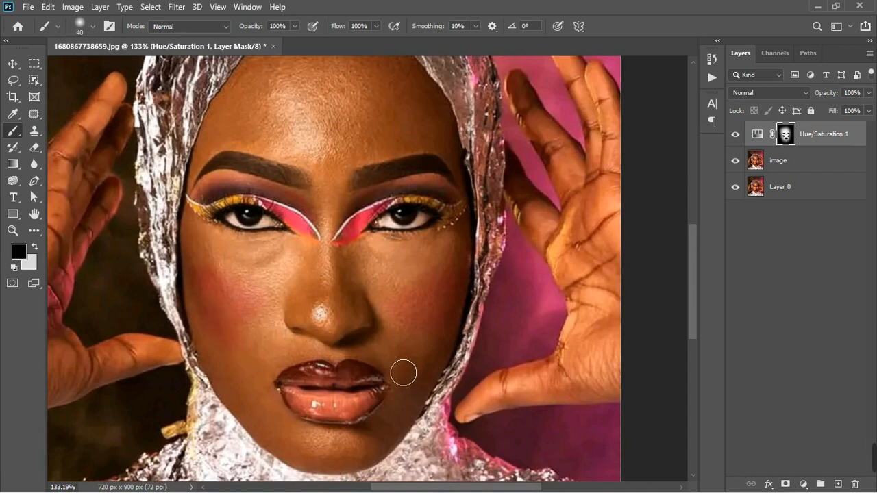
scroll(442, 338, down, 3)
scroll(443, 338, down, 2)
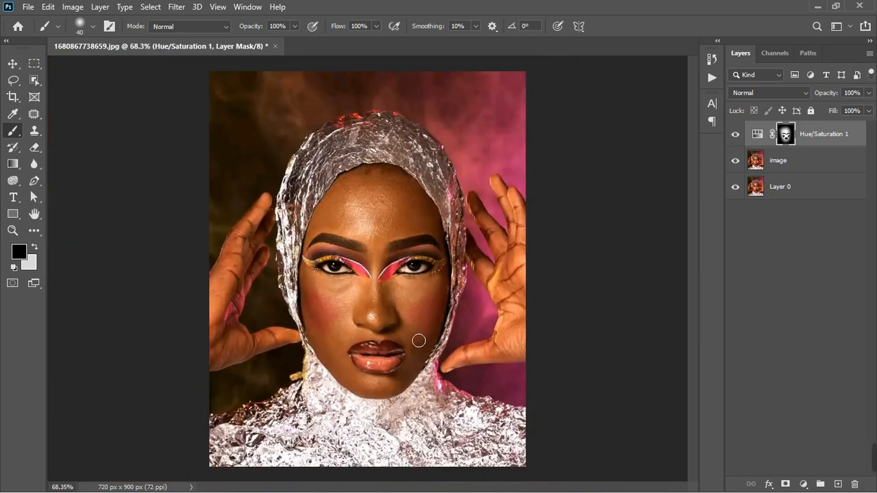
scroll(425, 314, down, 2)
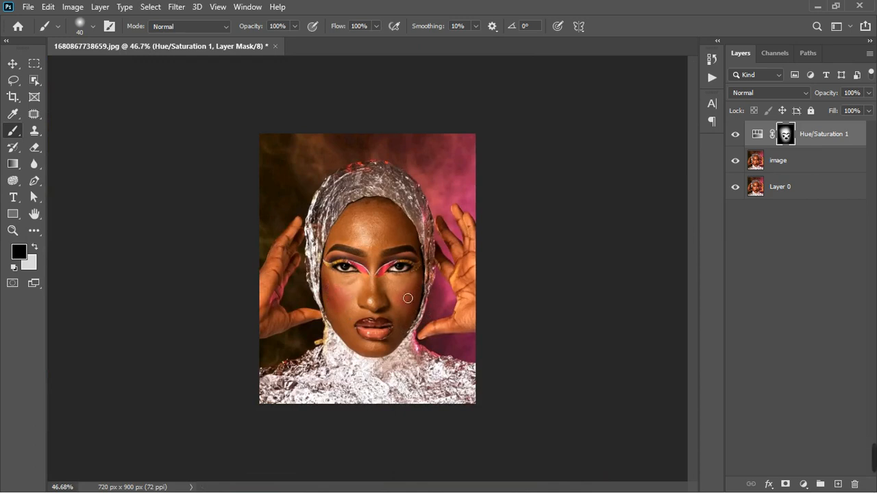
Step: Compare the portrait with and without the Hue/Saturation adjustment, and with the image layer hidden too
click(736, 135)
click(736, 135)
click(742, 140)
scroll(378, 278, up, 12)
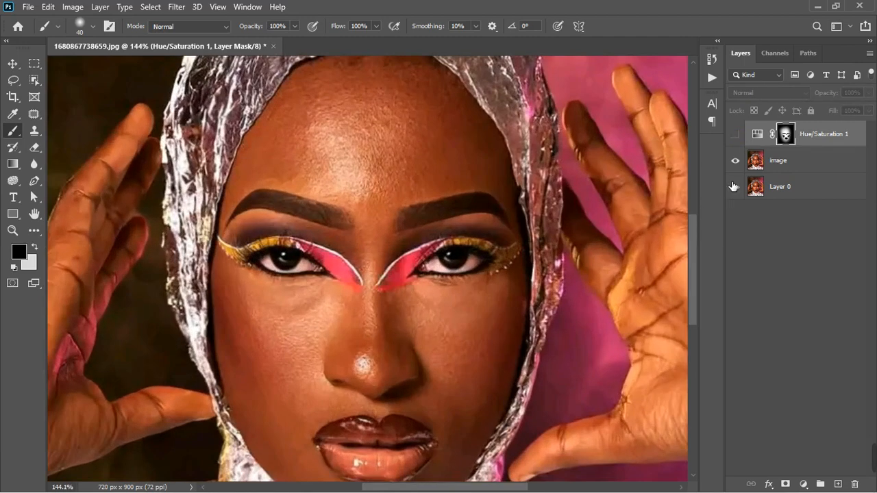
click(735, 160)
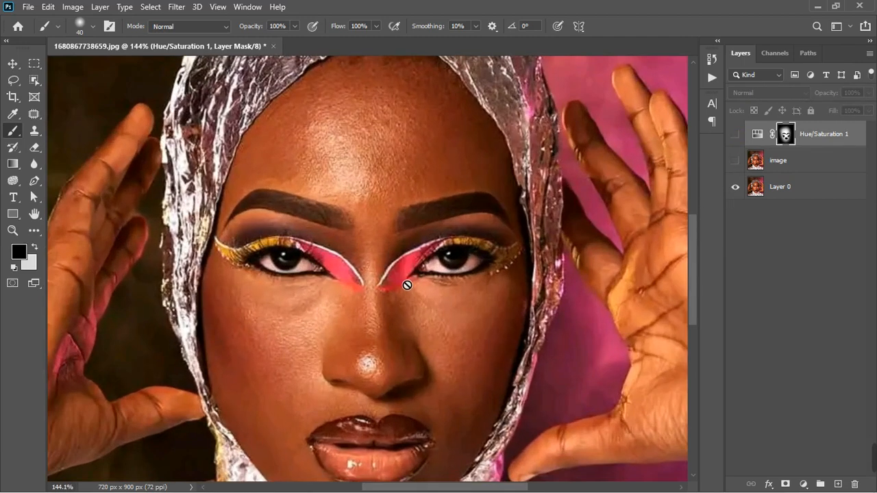
click(736, 135)
click(735, 160)
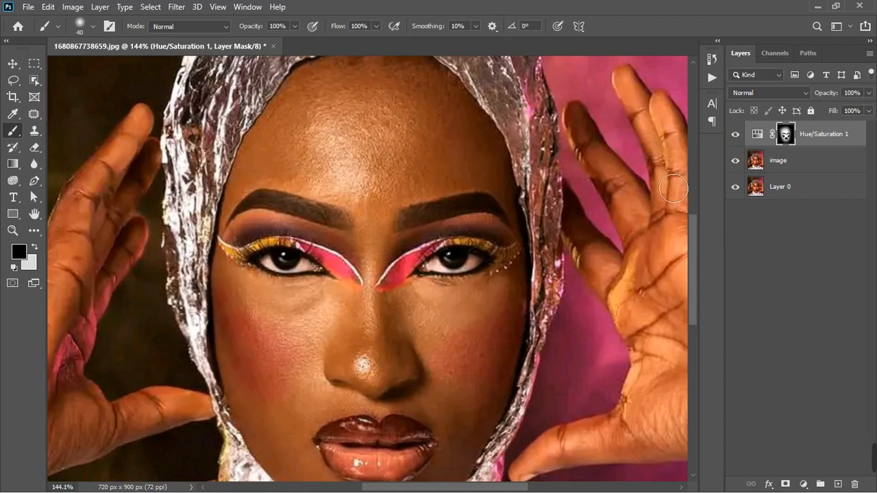
Step: Mask the pink makeup at the inner corners of both eyes out of the Hue/Saturation adjustment with a 20 px black brush
key(bracketleft)
key(bracketleft)
drag(394, 297, 417, 287)
drag(340, 288, 347, 294)
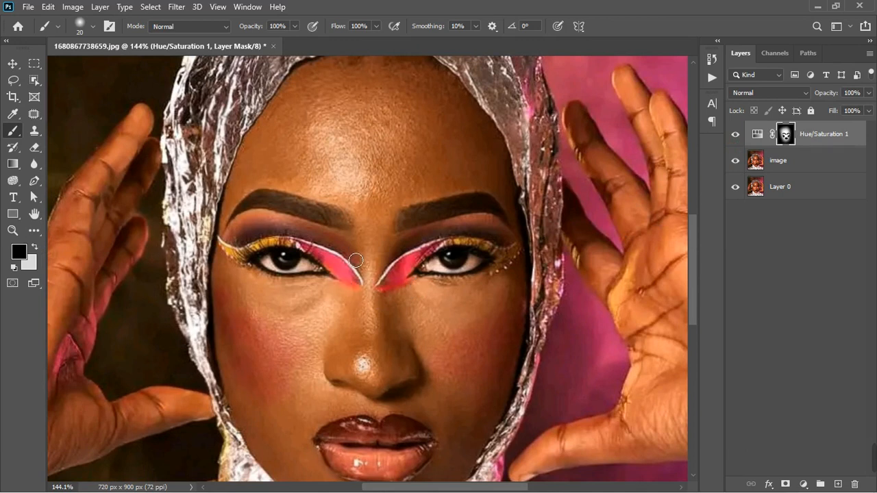
scroll(355, 269, down, 3)
scroll(352, 262, down, 2)
scroll(350, 293, down, 2)
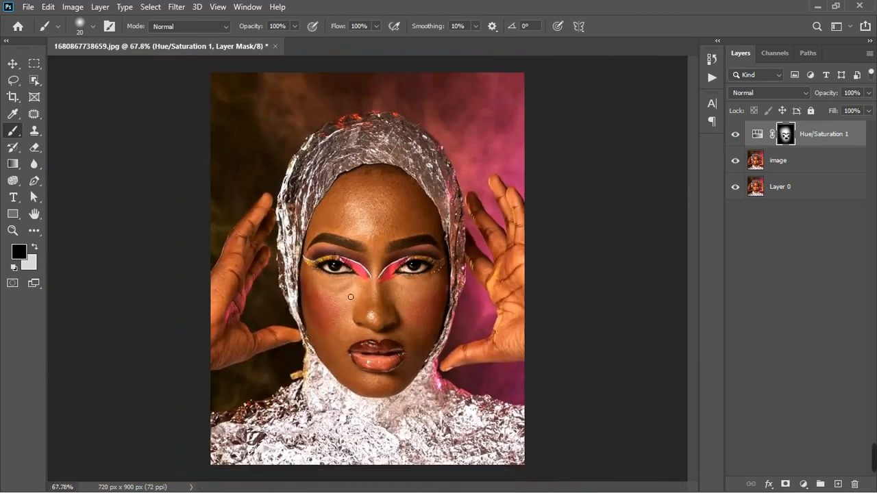
Step: Add an Exposure adjustment layer above Hue/Saturation with Gamma Correction set to 0.84
click(805, 482)
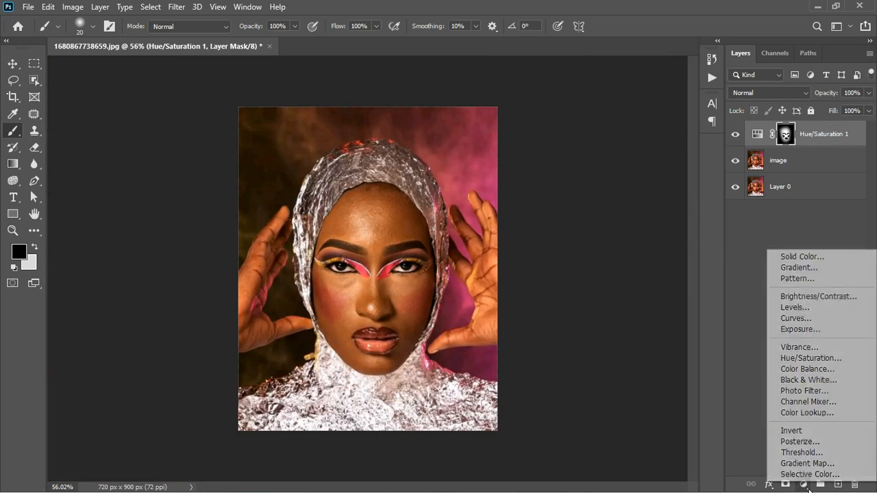
click(803, 334)
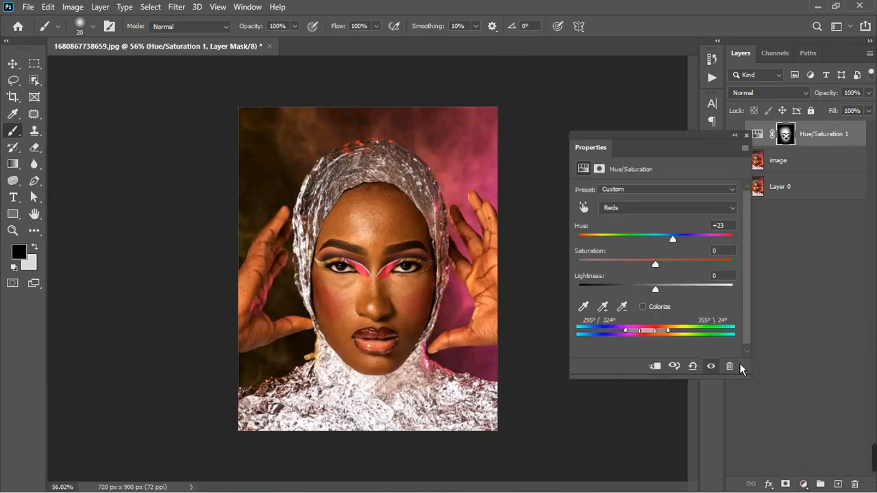
mouse_move(661, 277)
mouse_down()
mouse_move(678, 278)
mouse_move(672, 274)
mouse_up()
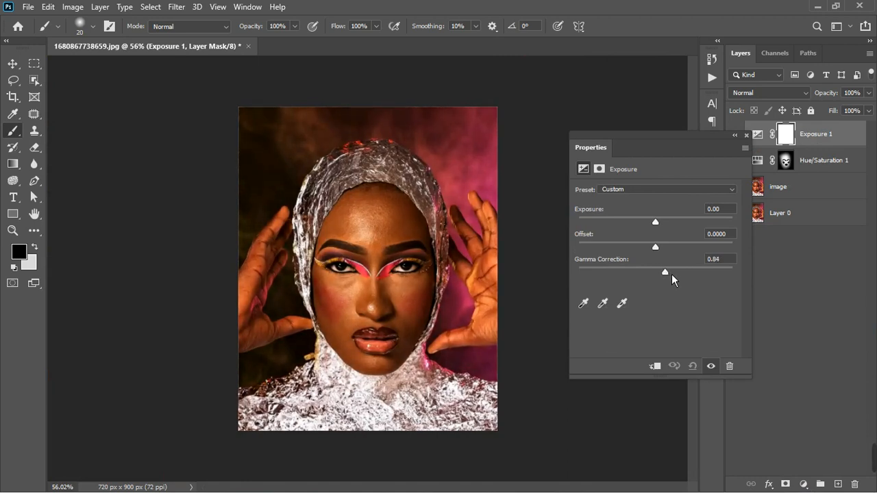
click(728, 146)
click(753, 143)
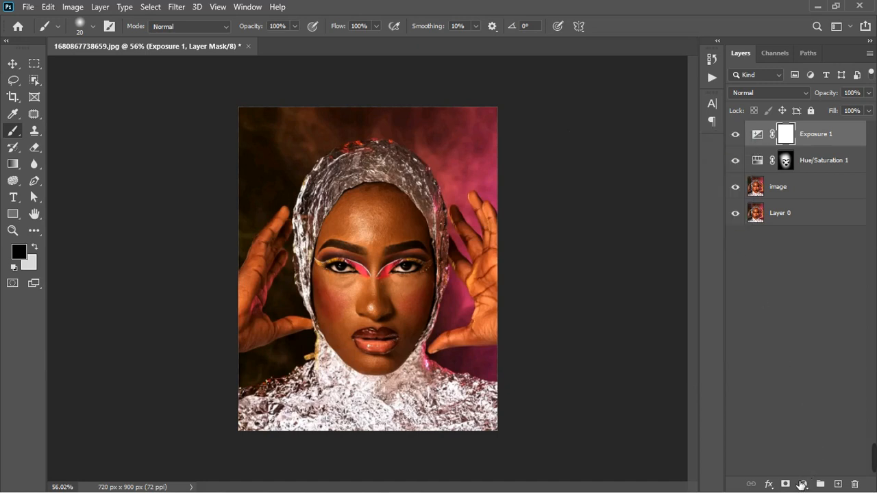
Step: Add a second Exposure adjustment layer on top with Exposure set to -1.28
click(804, 484)
click(818, 329)
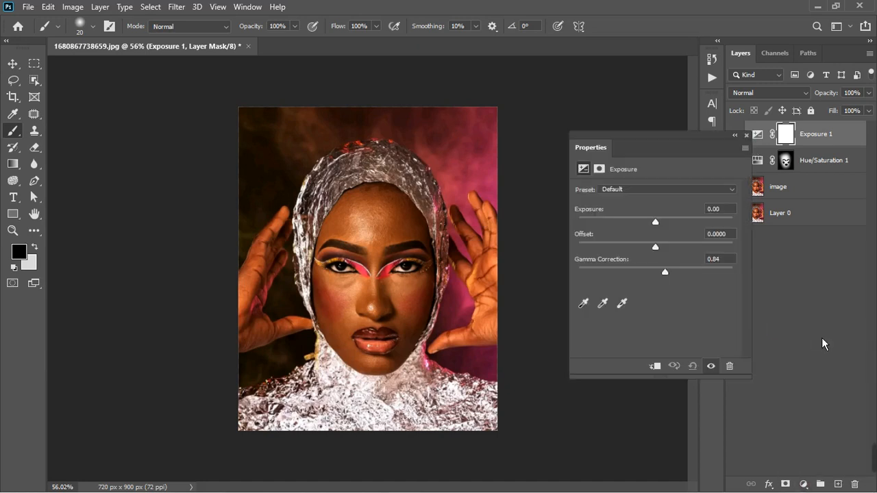
drag(663, 226, 648, 226)
click(747, 135)
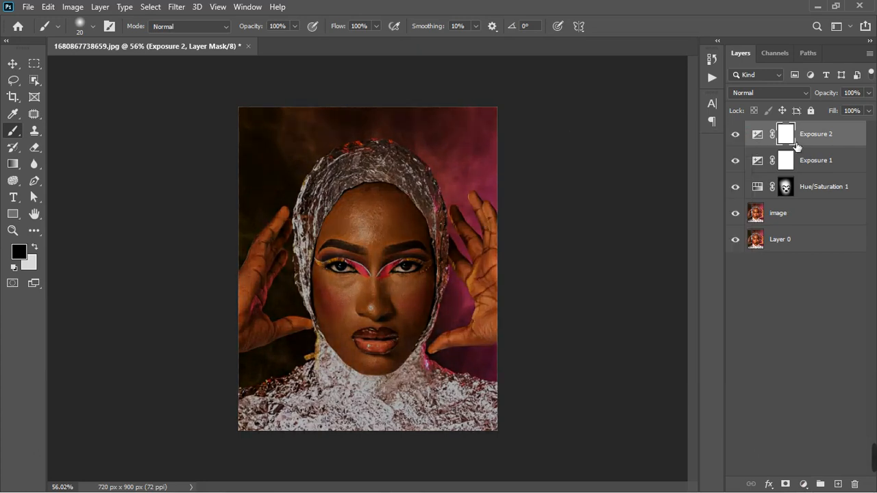
Step: Limit the second Exposure layer to highlights by splitting the Blend If underlying-layer black point to 243 / 255
double_click(854, 143)
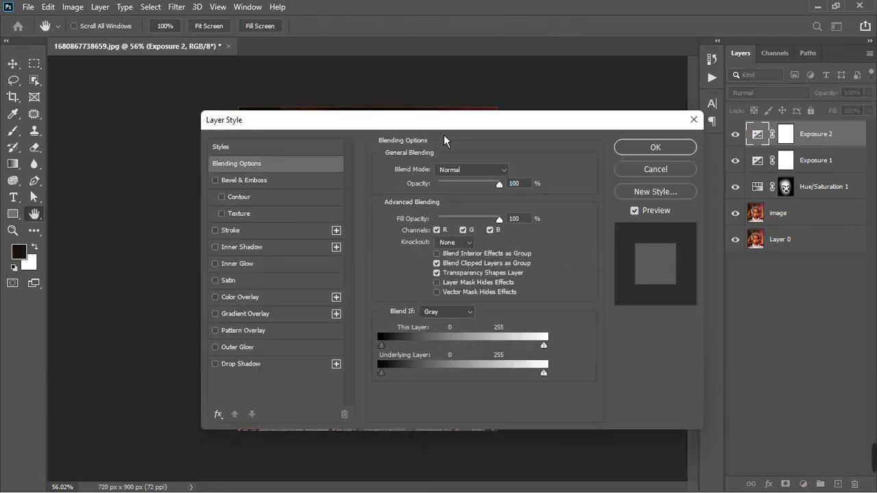
drag(444, 121, 645, 120)
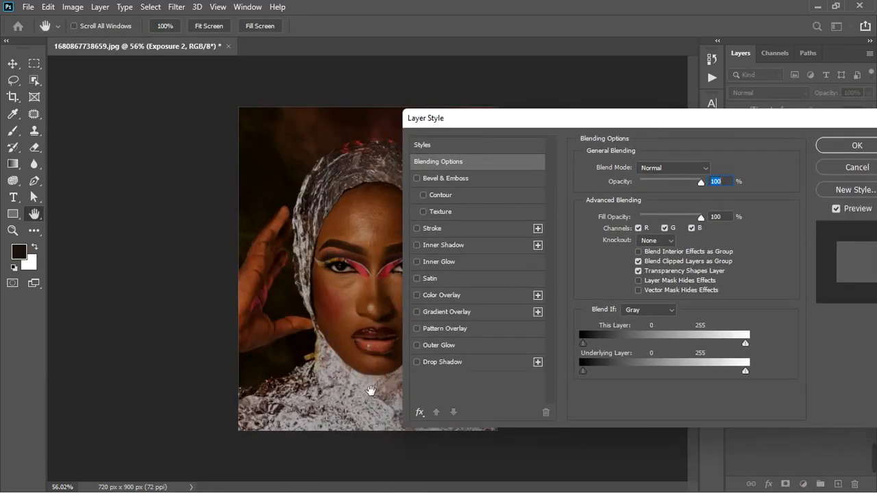
drag(584, 372, 742, 376)
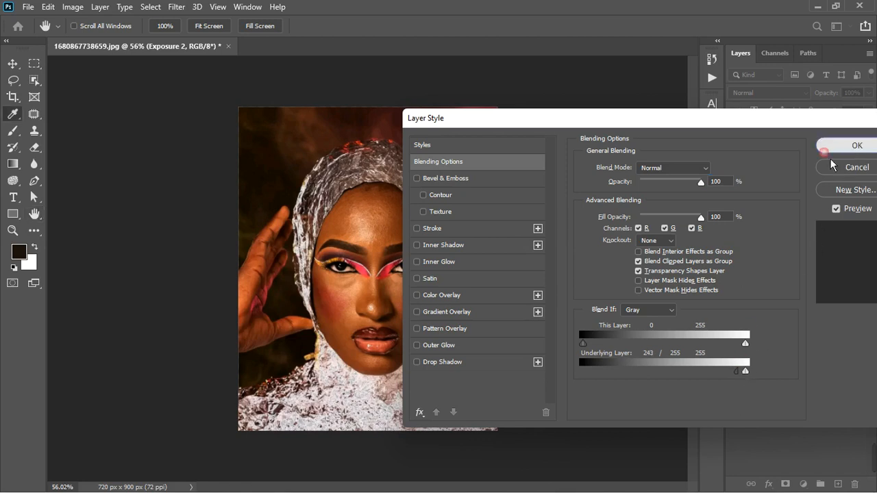
click(857, 146)
scroll(402, 405, up, 3)
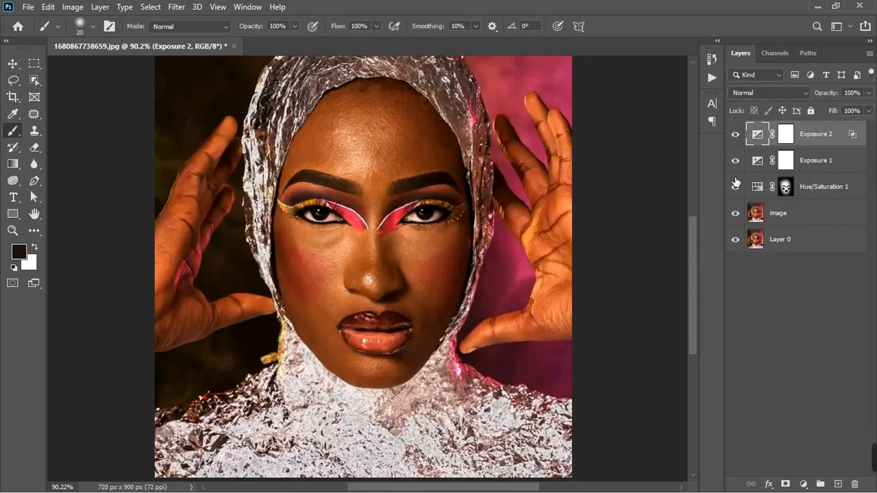
Step: Lower the second Exposure layer's opacity to 33% and compare the portrait with the layer hidden
click(735, 135)
click(735, 135)
click(869, 93)
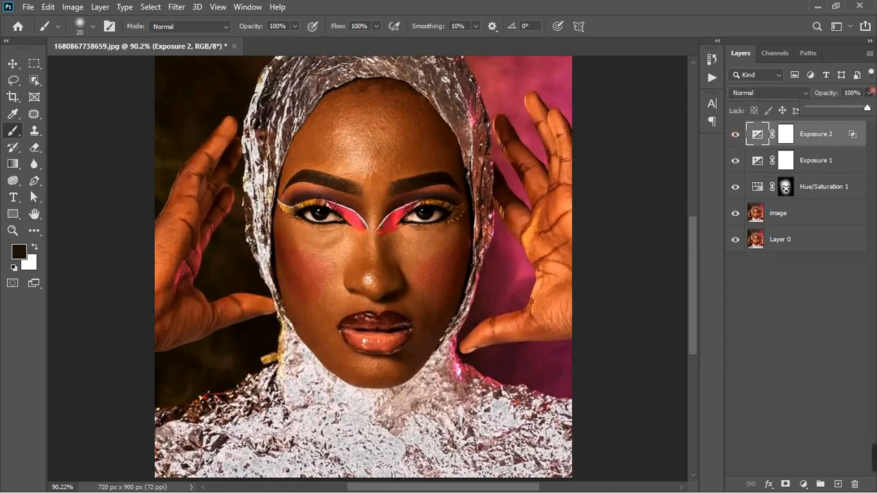
drag(853, 112, 834, 114)
scroll(240, 302, down, 3)
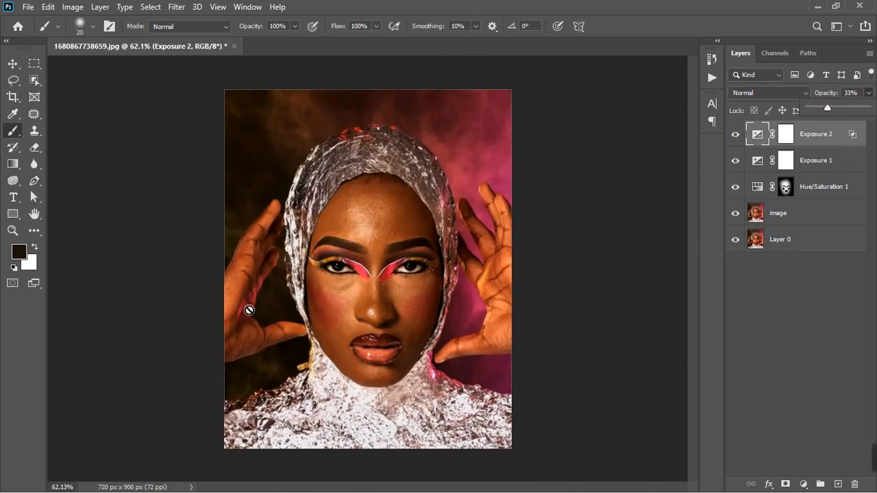
click(736, 134)
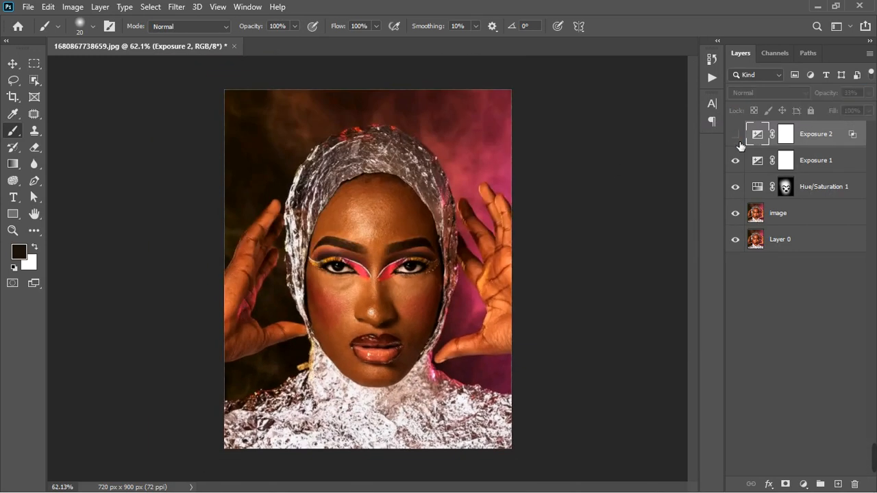
click(735, 134)
scroll(486, 377, up, 3)
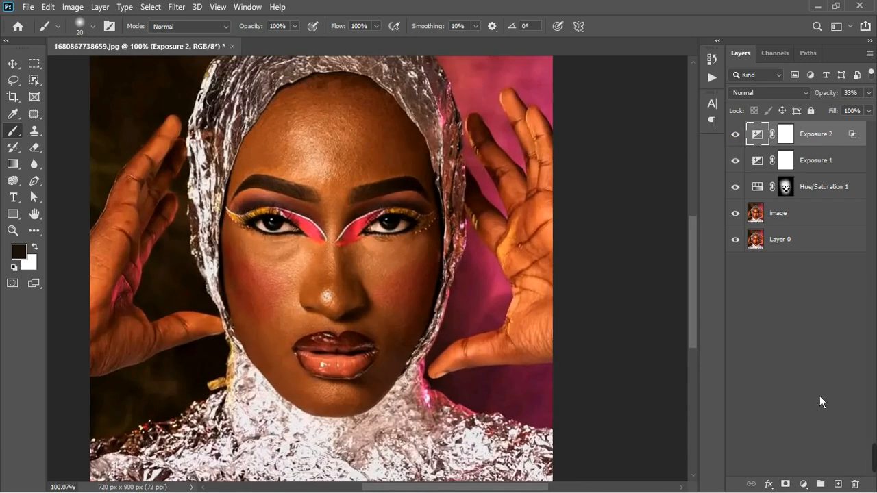
Step: Add a Photo Filter adjustment layer on top using Cooling Filter (82)
click(803, 484)
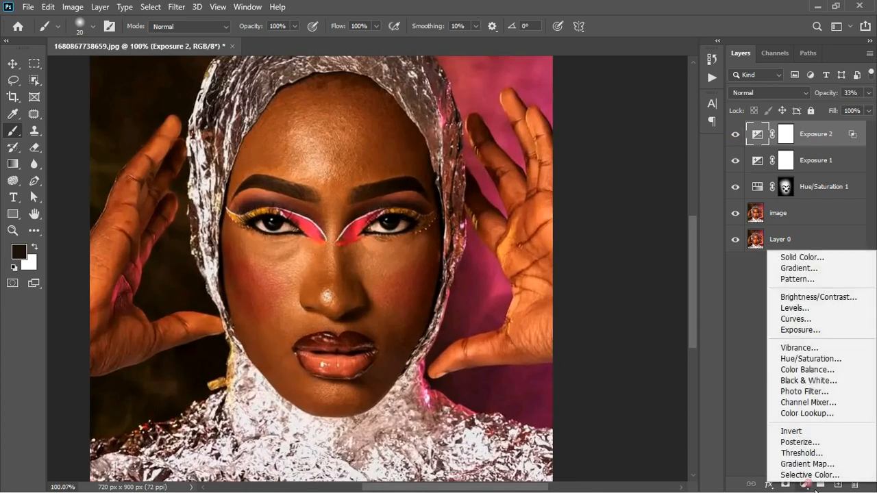
click(814, 396)
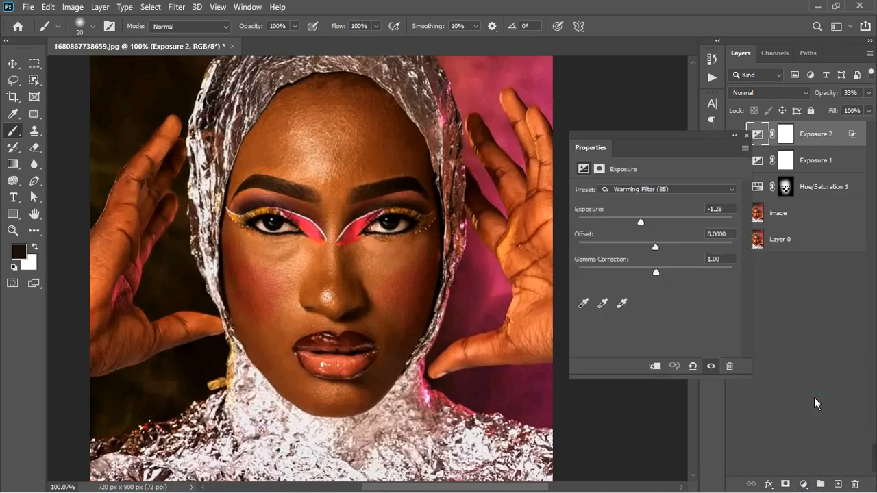
click(672, 196)
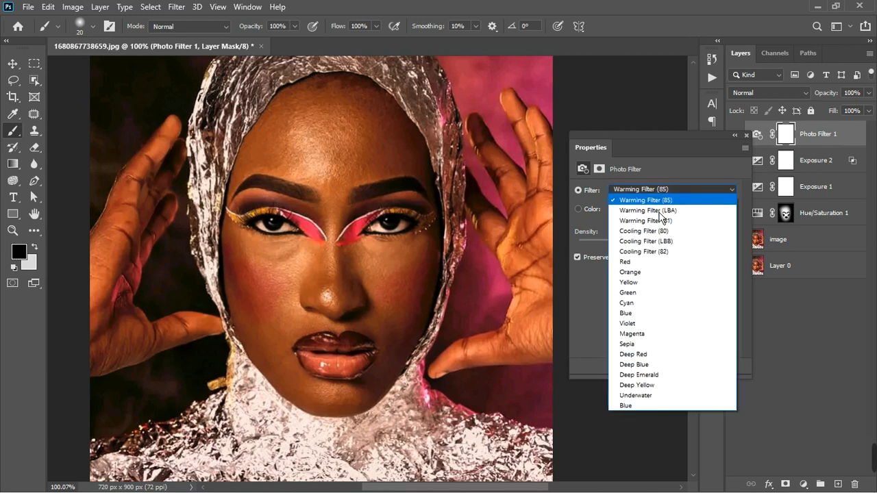
click(646, 258)
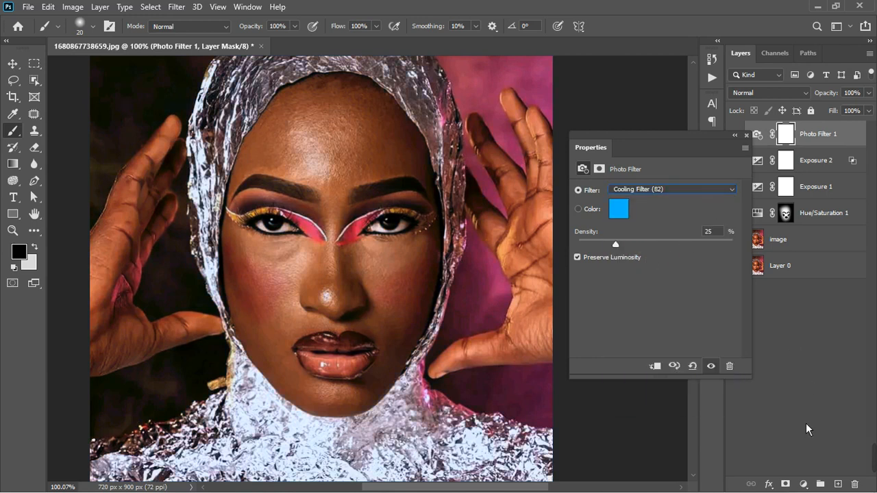
Step: Add a Black & White adjustment layer with the Default preset above the Photo Filter layer
click(804, 484)
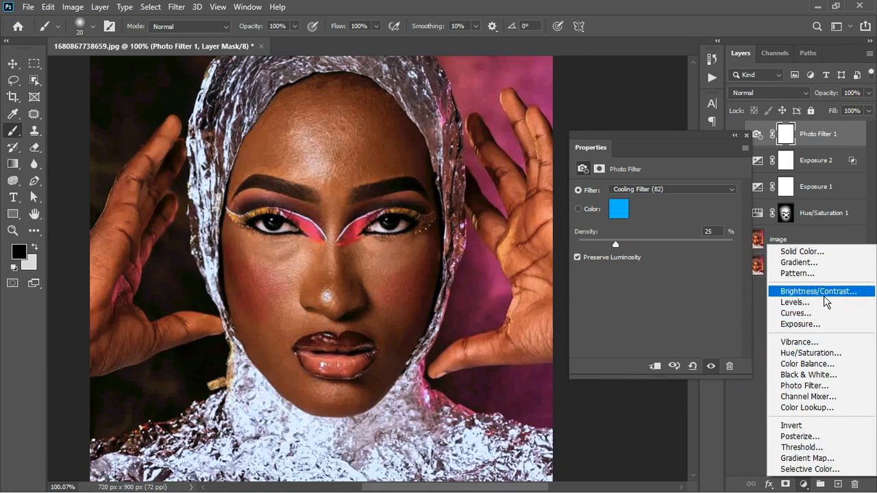
click(830, 377)
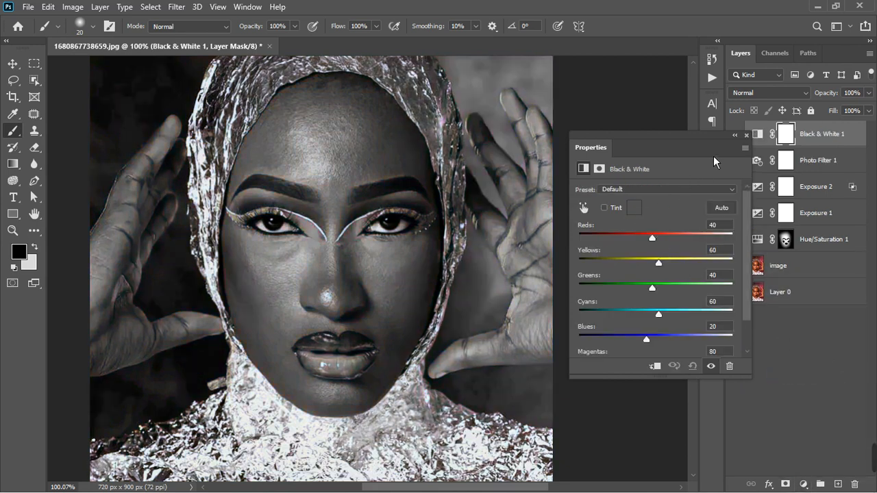
click(746, 135)
Step: Group the Black & White and Photo Filter layers and hide their effect with an inverted black group mask
shift+click(822, 160)
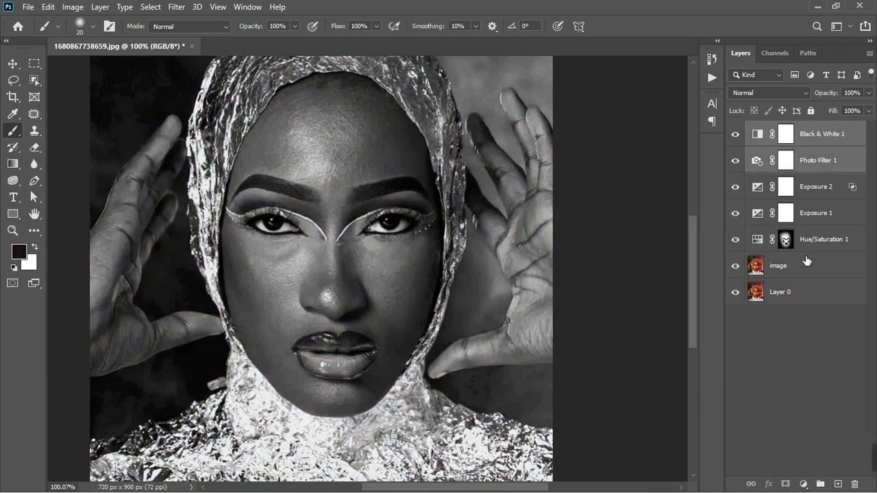
click(820, 484)
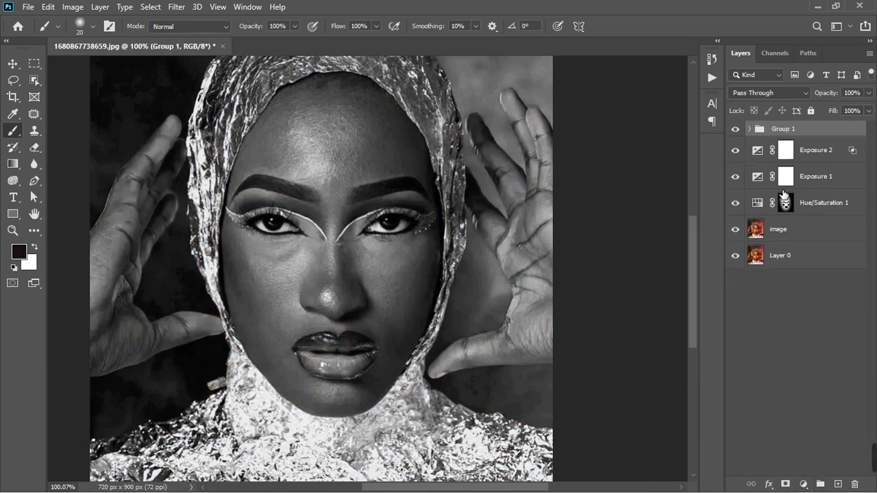
click(785, 484)
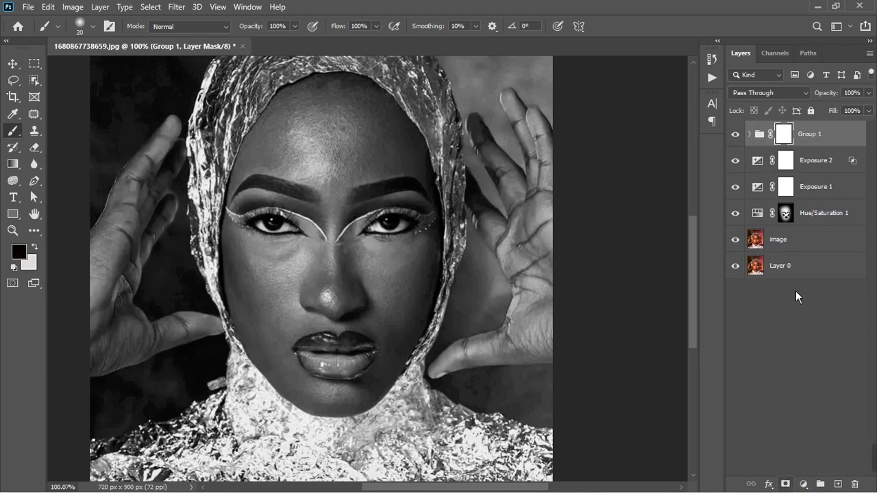
key(ctrl+i)
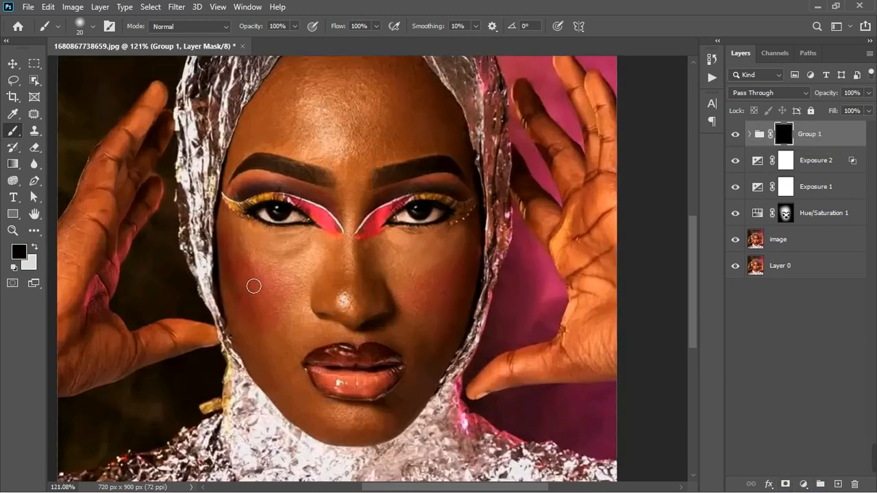
Step: Paint white on Group 1's mask over the whites of both eyes, reducing the brush to size 9 for the corners
scroll(313, 180, up, 5)
scroll(316, 252, down, 1)
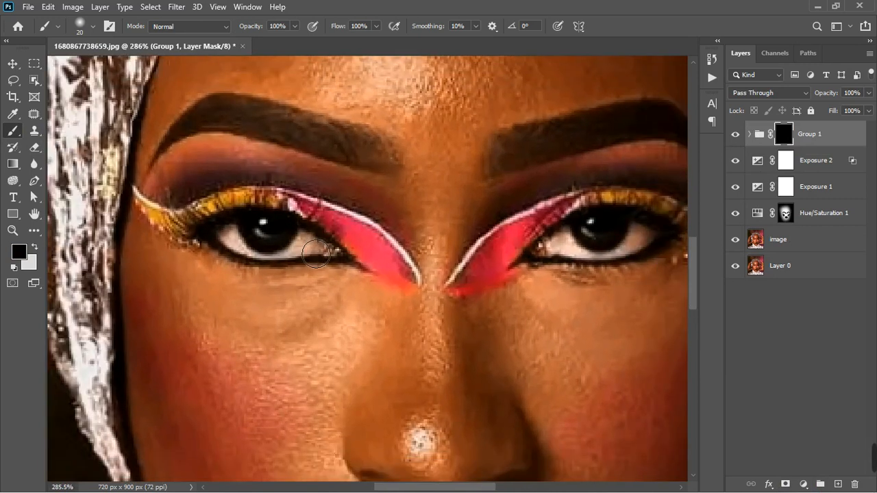
key(x)
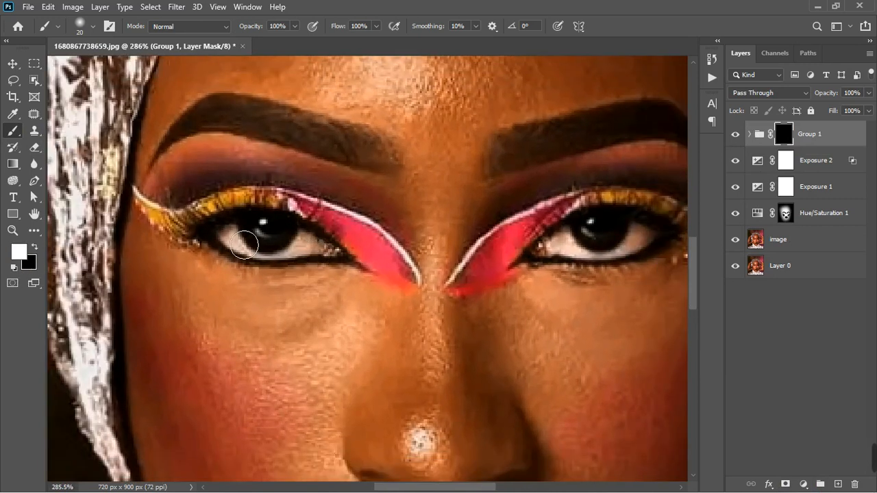
mouse_move(288, 252)
mouse_down()
mouse_move(333, 262)
mouse_move(310, 261)
mouse_move(305, 251)
mouse_move(265, 263)
mouse_move(239, 246)
mouse_move(238, 233)
mouse_move(246, 252)
mouse_move(229, 241)
mouse_move(245, 254)
mouse_move(325, 256)
mouse_up()
key(bracketleft)
key(bracketleft)
key(bracketleft)
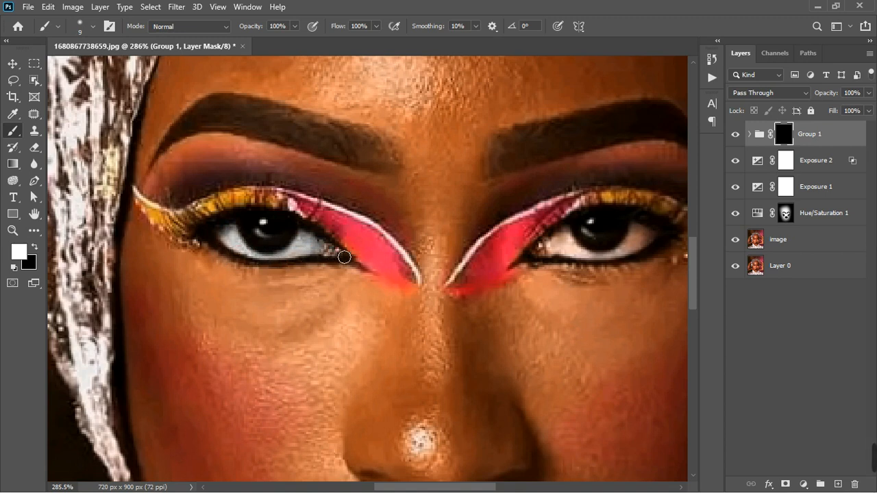
mouse_move(568, 239)
mouse_down()
mouse_move(566, 258)
mouse_move(582, 258)
mouse_move(572, 248)
mouse_move(596, 262)
mouse_move(642, 257)
mouse_move(658, 233)
mouse_move(633, 254)
mouse_up()
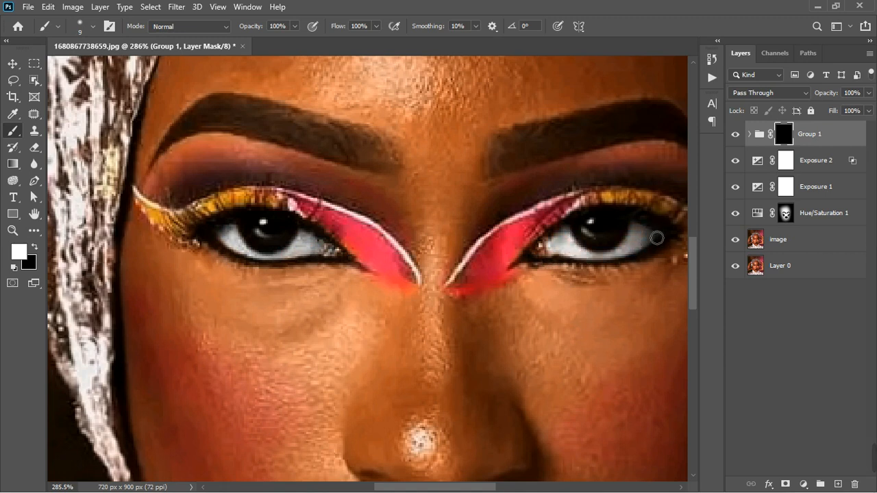
scroll(551, 239, down, 5)
scroll(462, 250, down, 3)
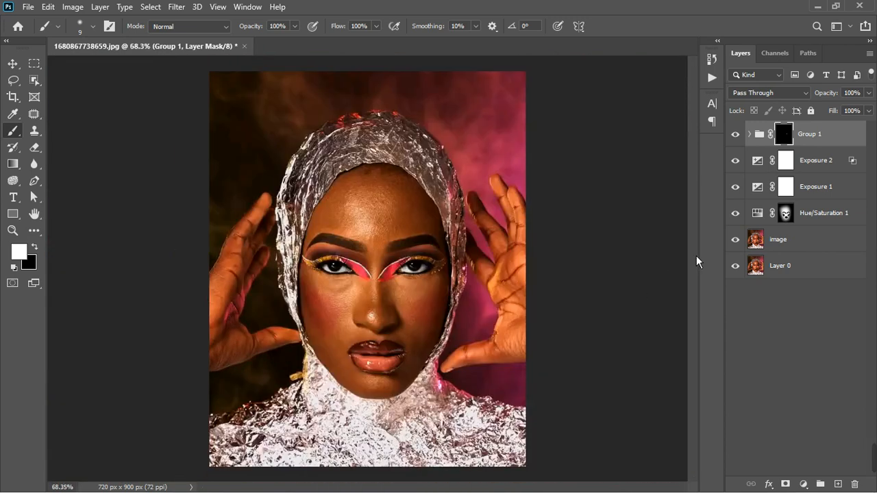
Step: Expand Group 1 and lower the Black & White adjustment layer's opacity to 17%
click(749, 135)
click(742, 174)
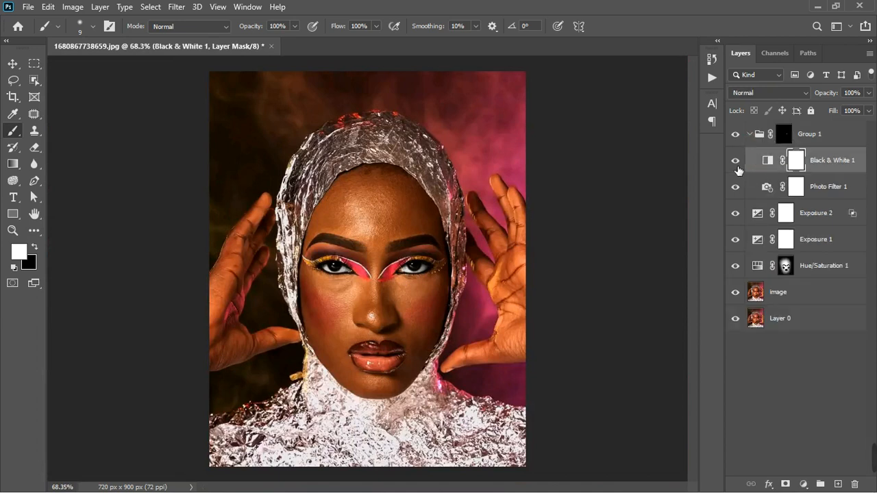
click(734, 165)
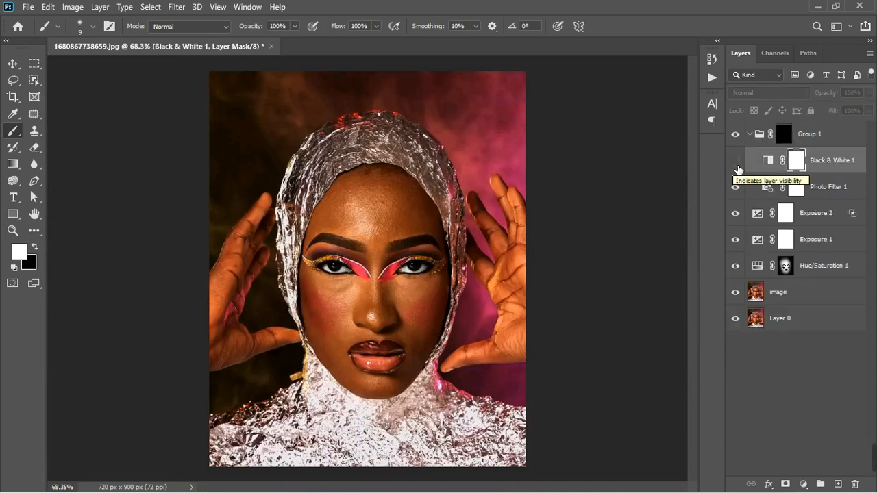
click(736, 160)
click(868, 92)
drag(862, 115, 826, 121)
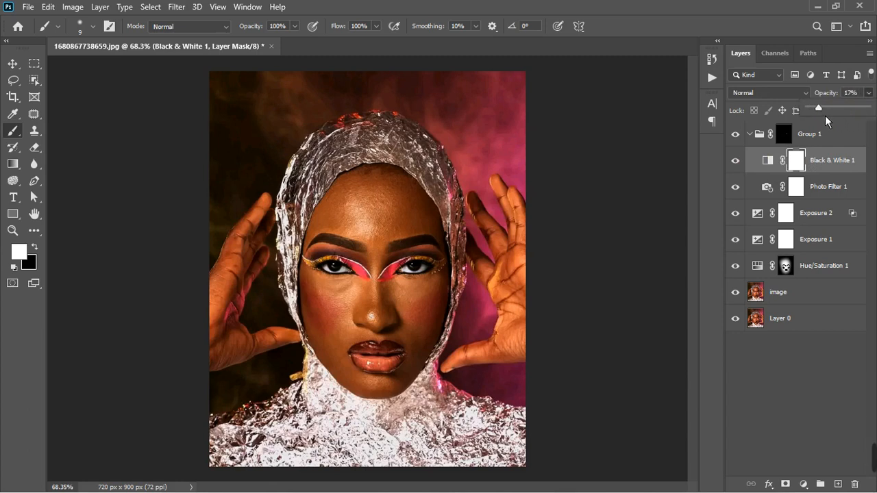
click(734, 135)
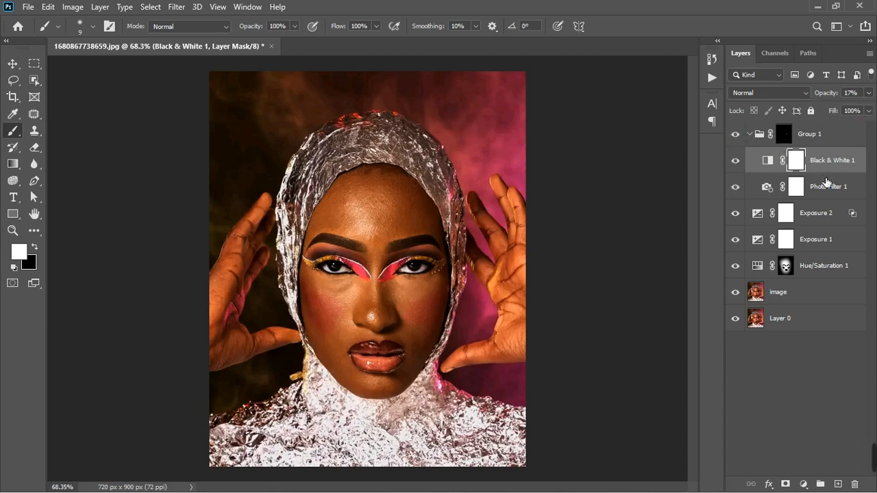
Step: Lower the Photo Filter adjustment layer's opacity to 71% and check the eyes in the whole portrait
click(850, 186)
click(869, 93)
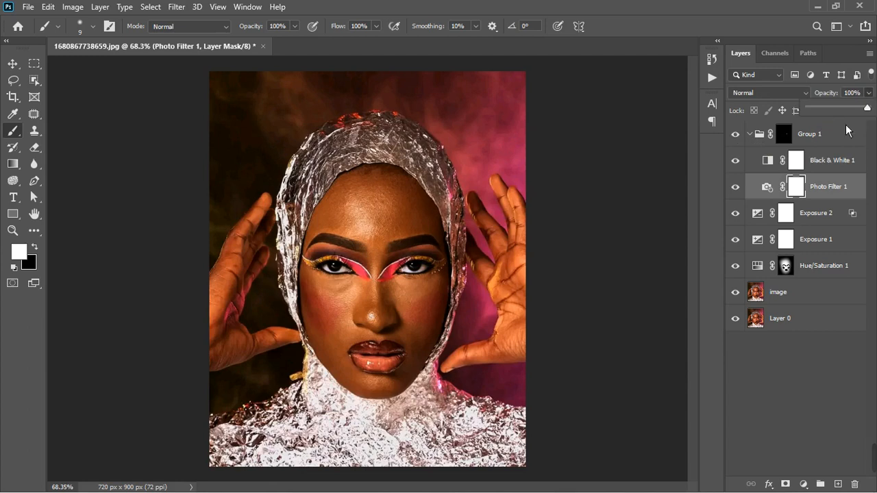
click(854, 109)
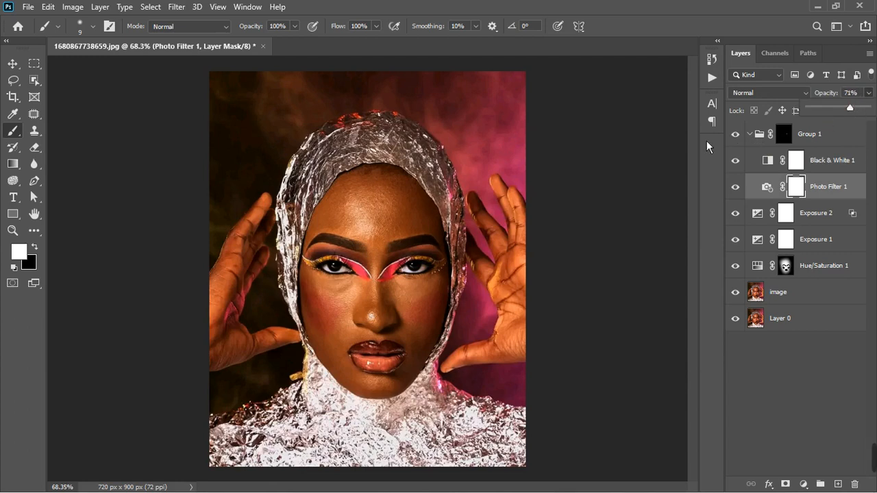
scroll(397, 320, down, 3)
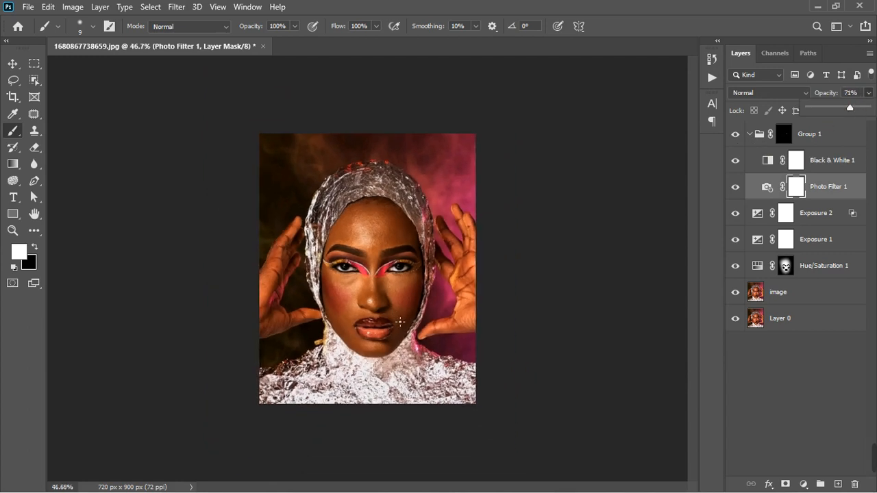
scroll(400, 321, down, 1)
scroll(397, 319, up, 4)
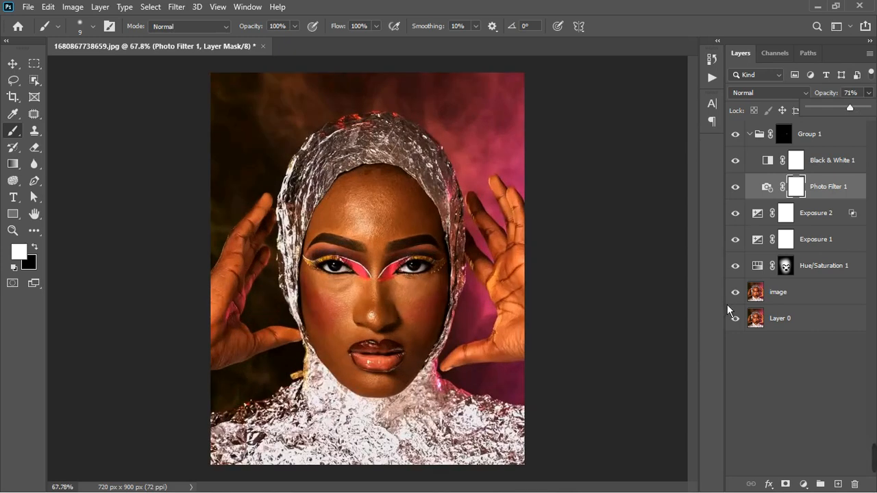
Step: Collapse Group 1, stamp all visible layers into a new layer on top, and duplicate that layer twice
click(832, 134)
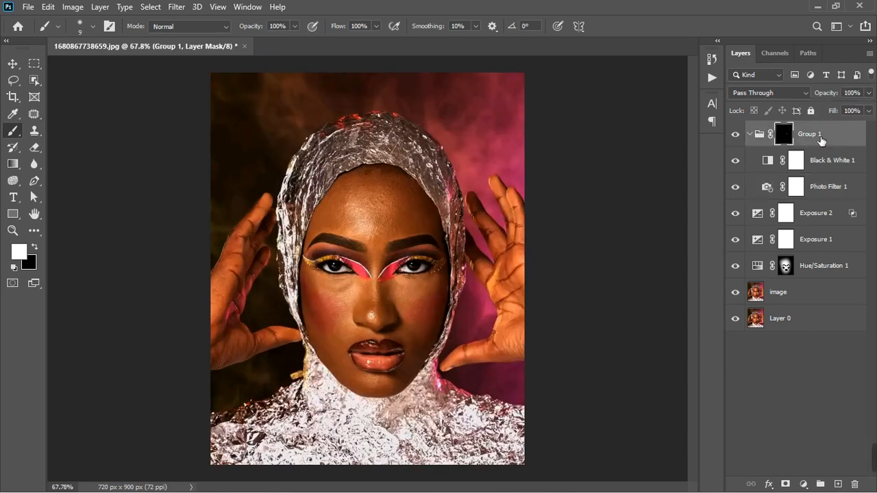
click(758, 135)
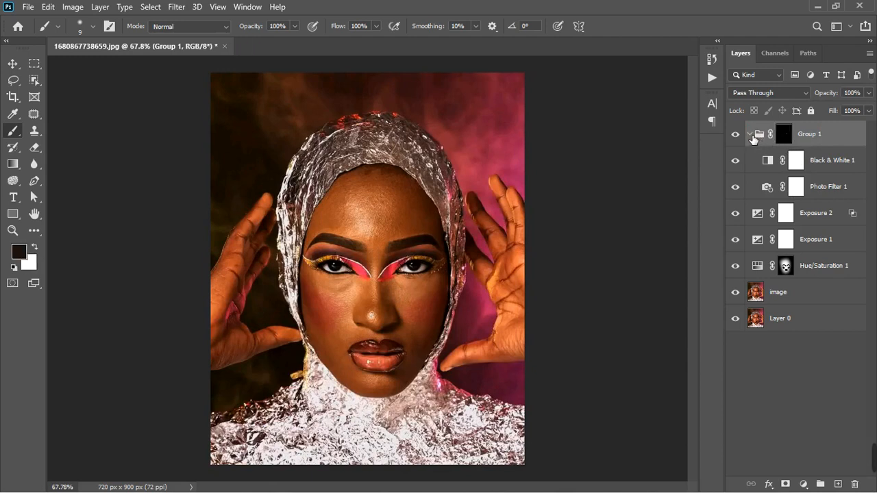
click(750, 135)
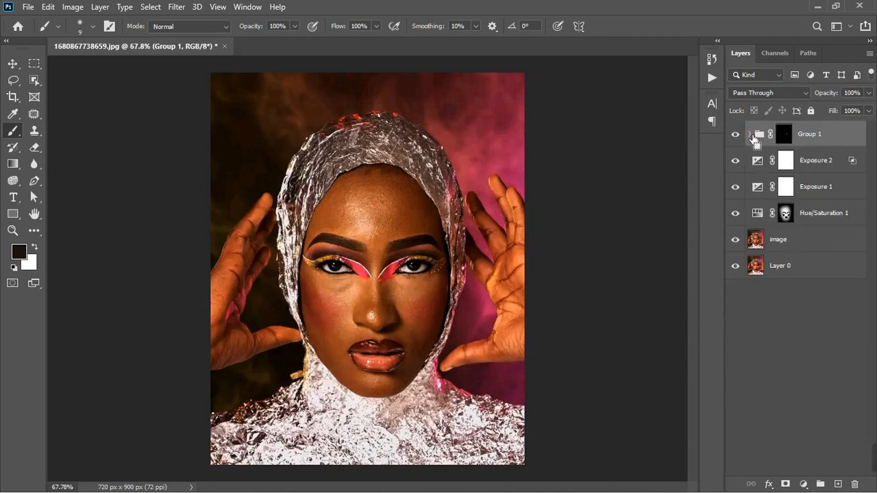
key(ctrl+shift+alt+e)
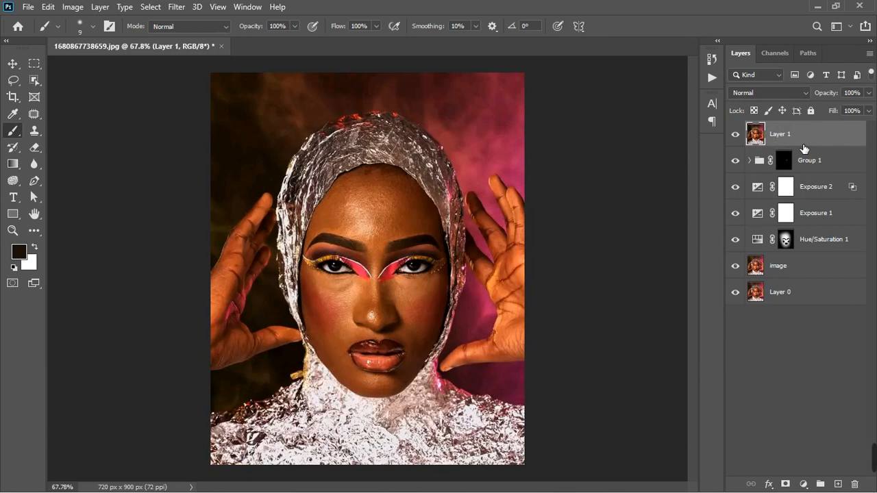
key(ctrl+j)
key(ctrl+j)
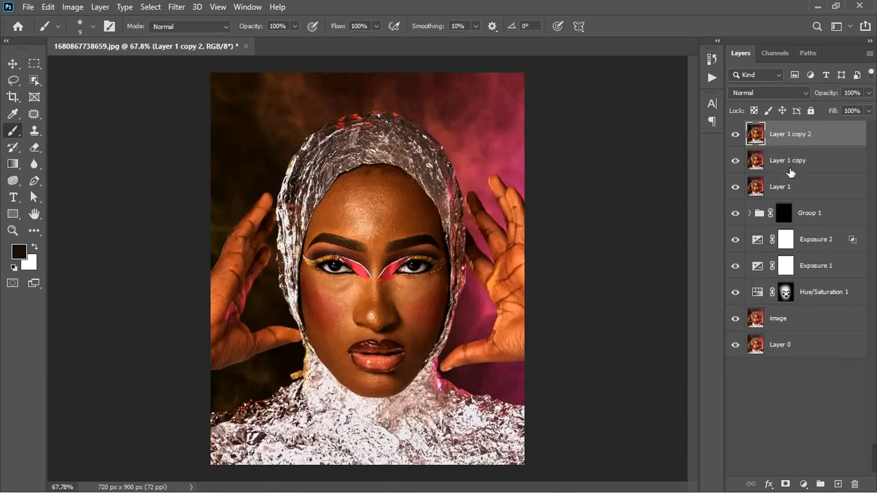
Step: Rename the middle stamped copy "color" and the top copy "texture"
double_click(794, 170)
text(color)
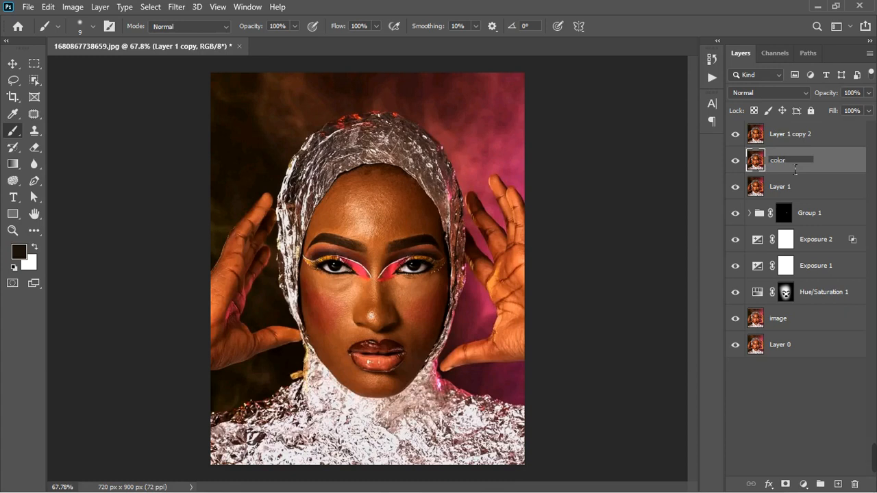
key(Return)
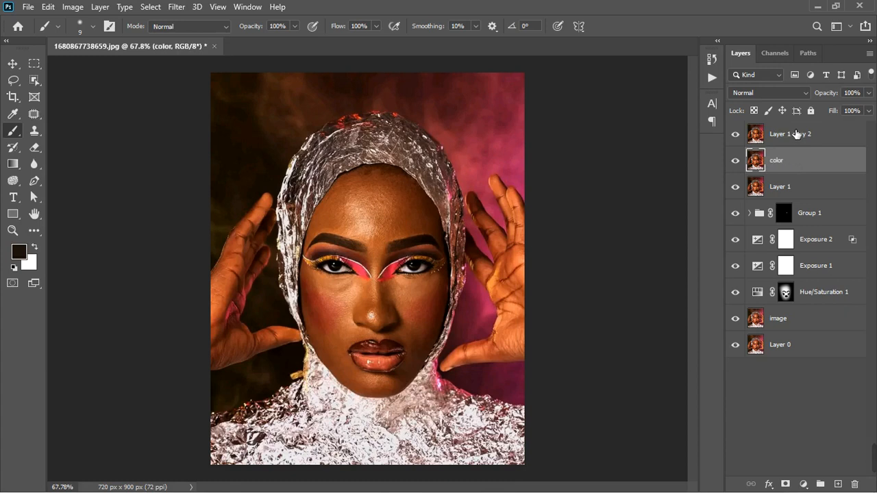
double_click(795, 134)
text(tex)
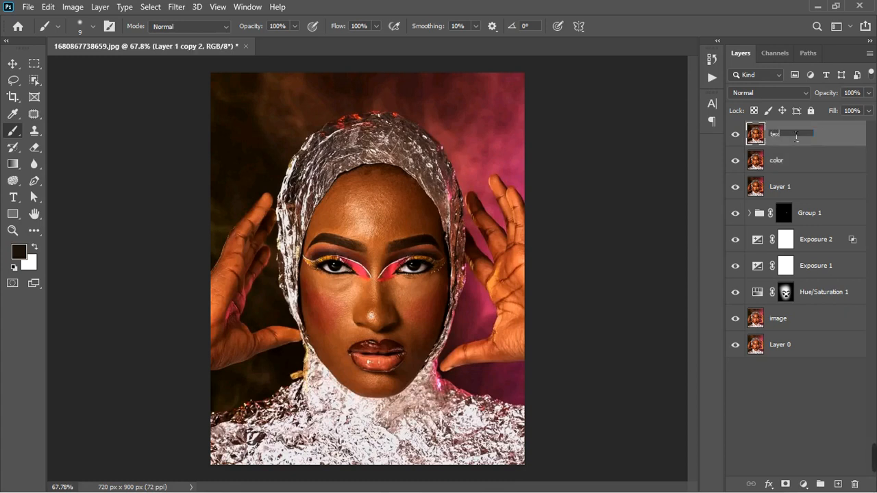
text(ture)
key(Return)
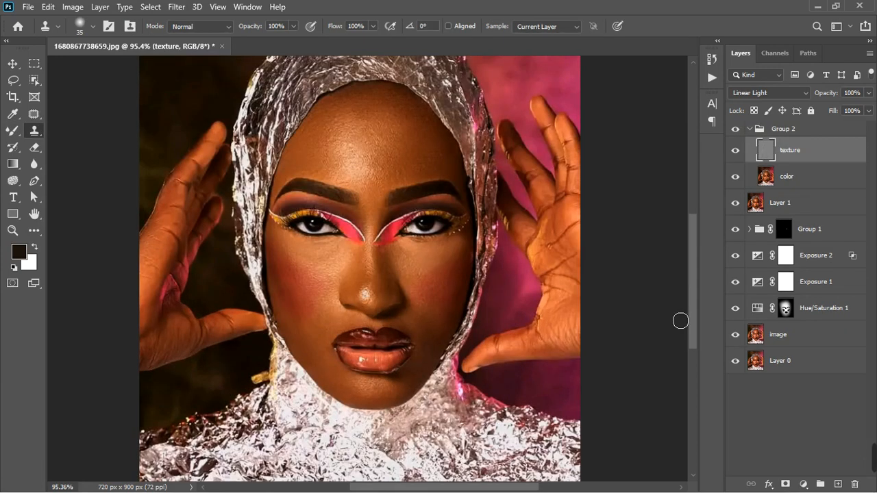
Step: Undo the stray clone stroke and compare the portrait with Group 2 hidden and shown
drag(414, 233, 441, 247)
key(ctrl+z)
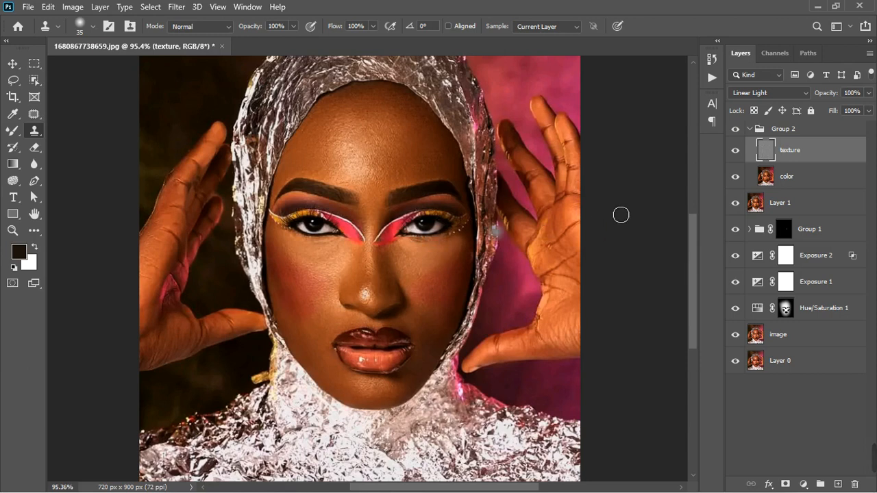
click(737, 132)
click(737, 132)
click(736, 132)
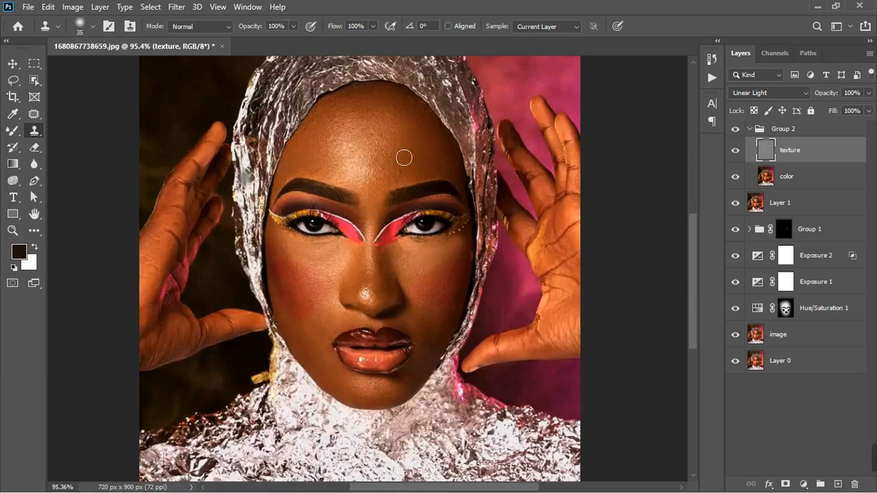
Step: Collapse Group 2, add a Curves adjustment layer above it, and duplicate the Curves layer
click(751, 129)
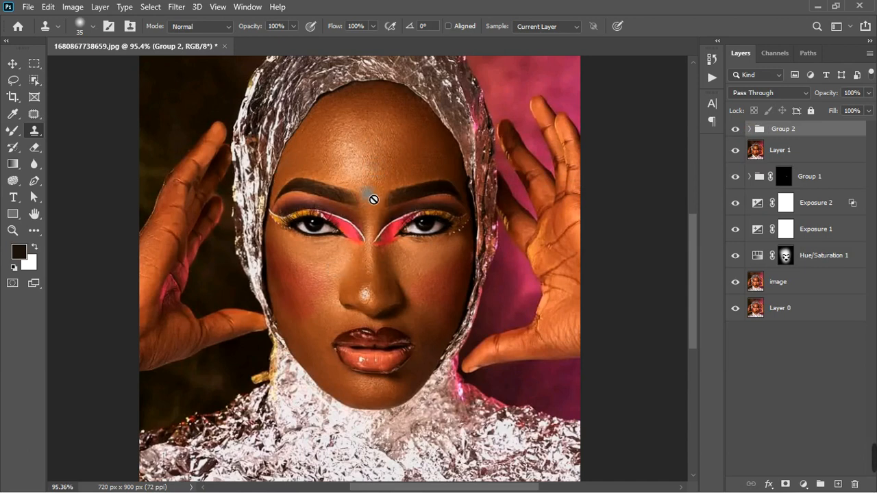
scroll(377, 171, up, 3)
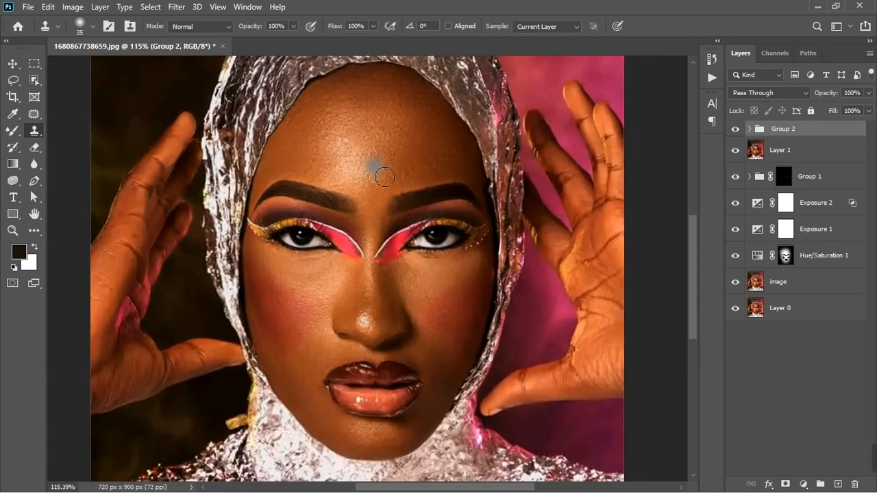
scroll(384, 177, down, 2)
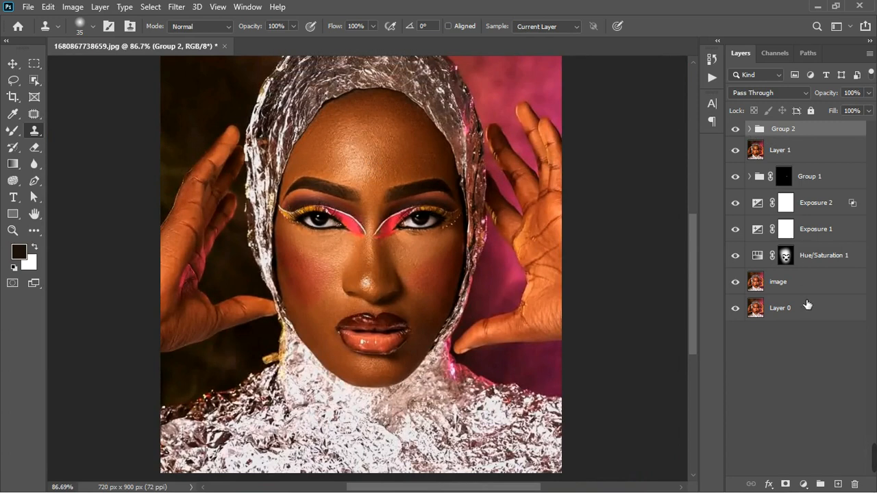
click(803, 483)
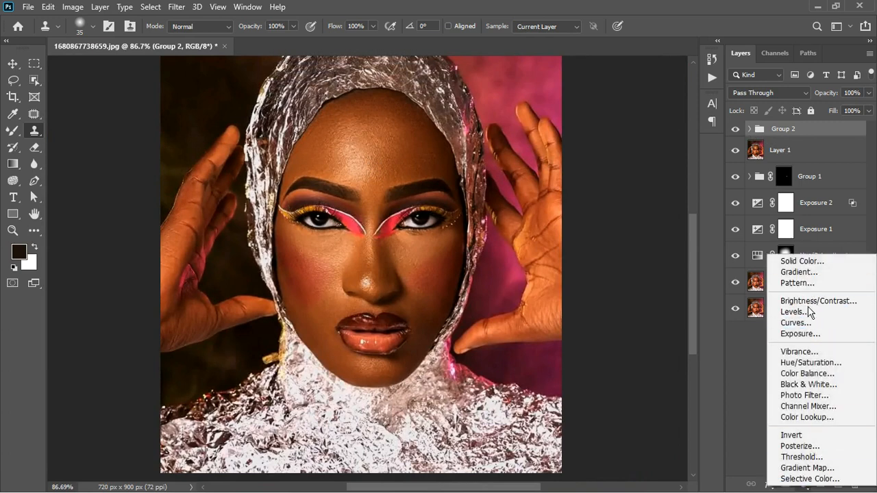
click(801, 323)
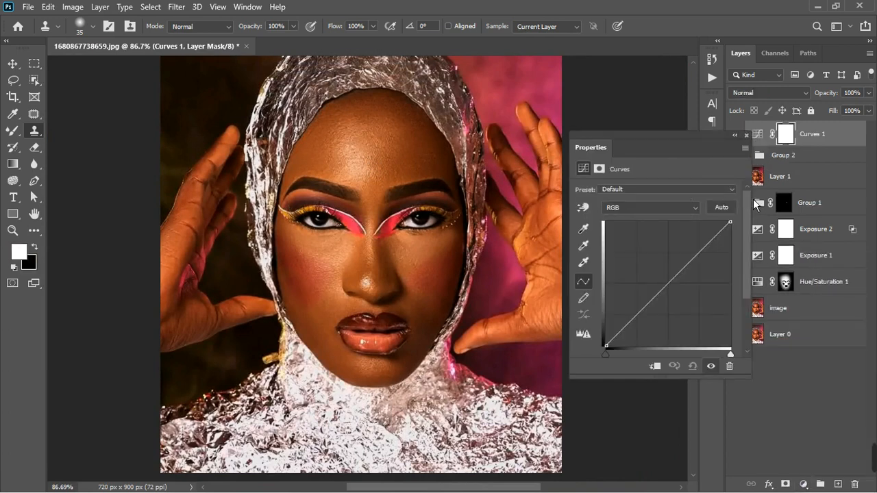
key(ctrl+j)
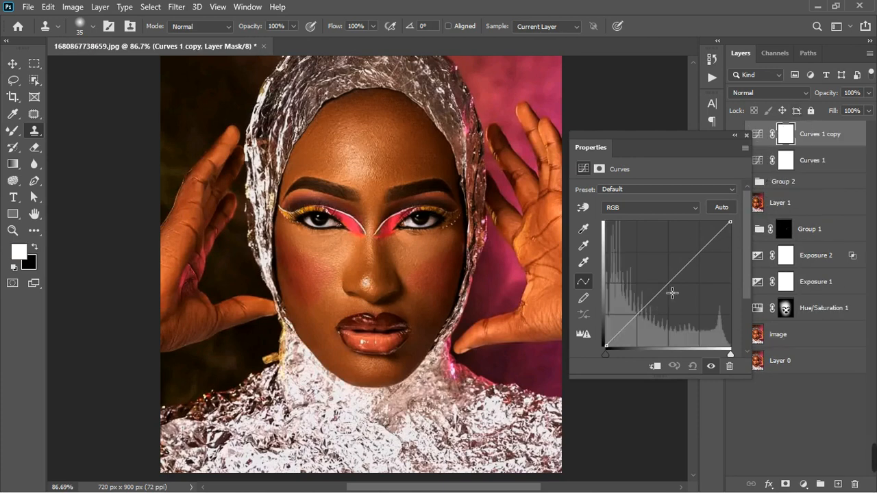
Step: Pull the midpoint of the duplicated Curves layer's RGB curve down to darken the portrait
drag(672, 293, 683, 295)
click(755, 135)
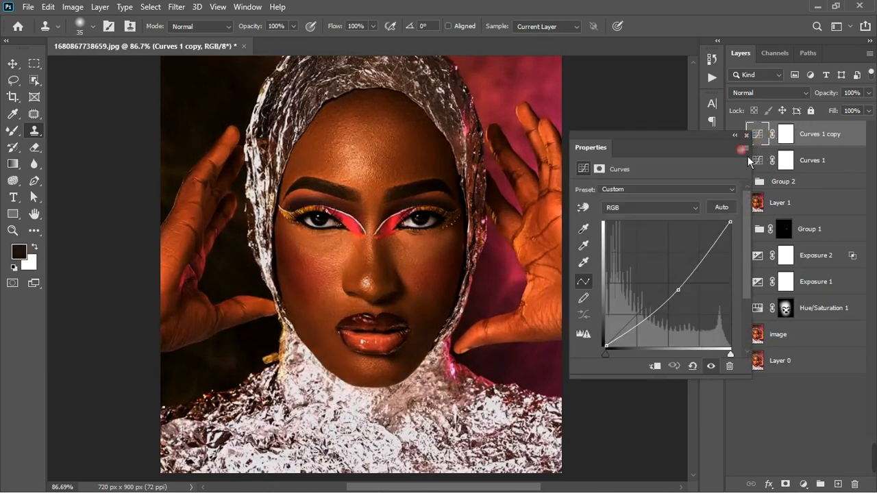
click(746, 135)
double_click(762, 136)
click(746, 136)
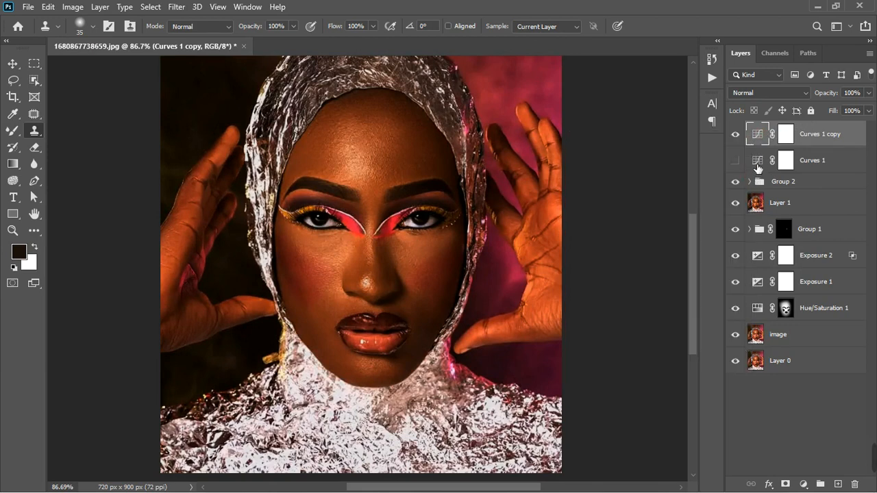
Step: Hide the darkening Curves copy and raise the midpoint of the original Curves layer's RGB curve to brighten the portrait
click(735, 135)
double_click(758, 172)
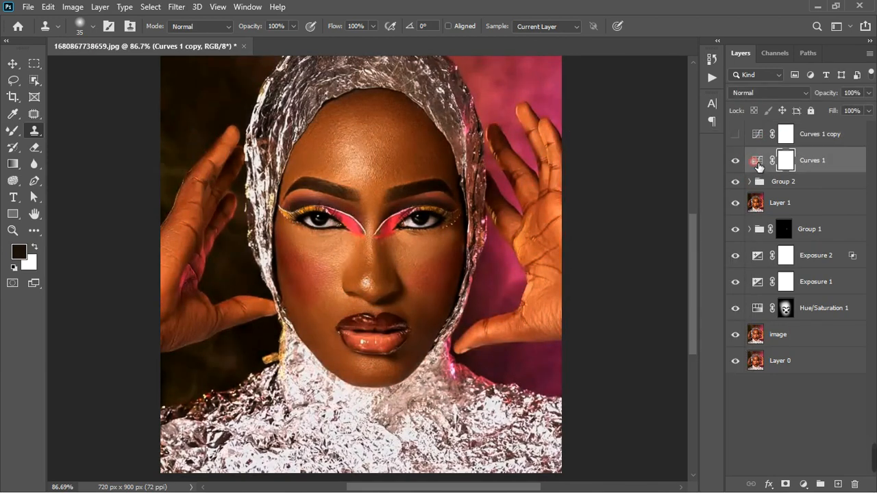
drag(675, 287, 671, 279)
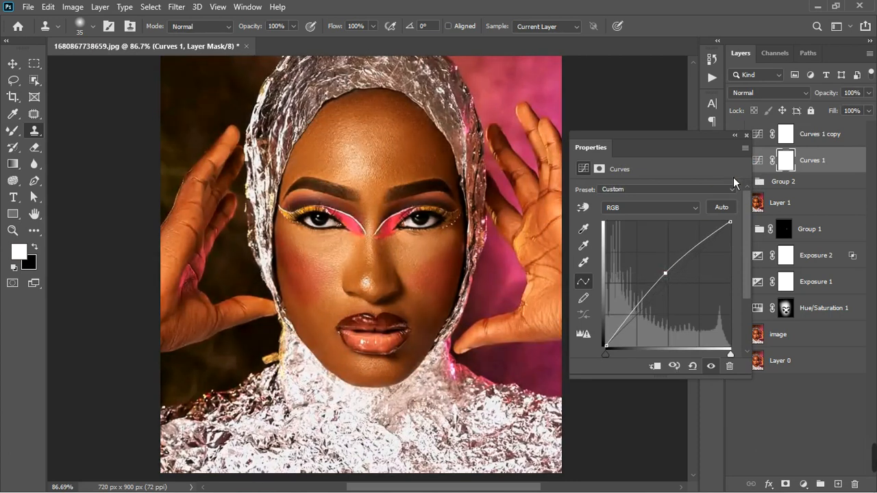
click(745, 135)
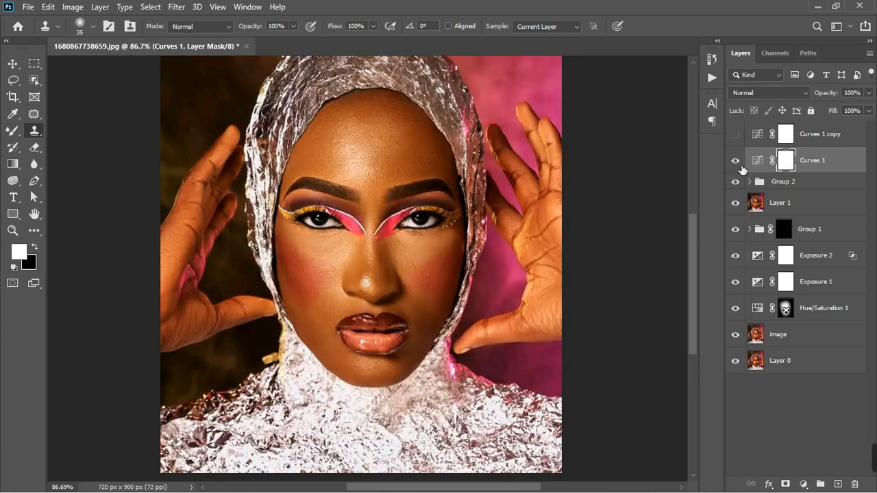
Step: Invert the masks of Curves 1 and Curves 1 copy to black, turning the darkening copy's visibility back on
key(ctrl+i)
click(737, 137)
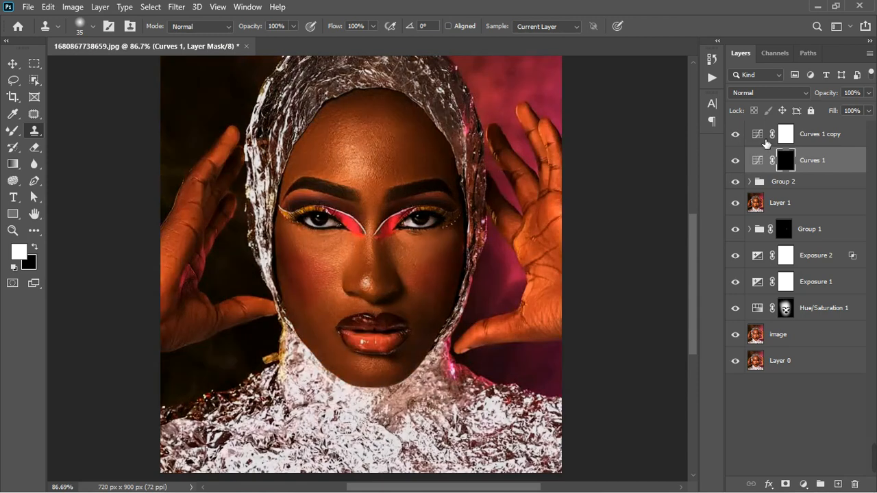
click(785, 138)
key(ctrl+i)
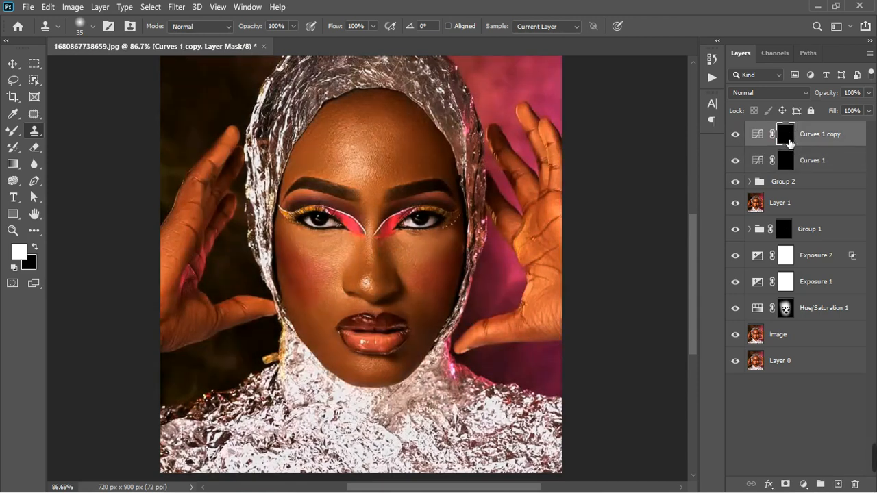
Step: On the Curves 1 mask, paint the forehead highlight in white with a size 20 brush at 64% flow
click(800, 168)
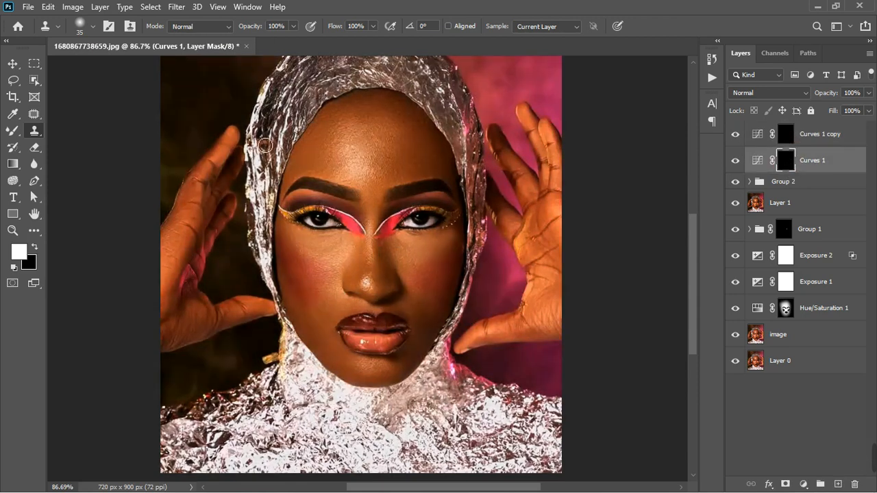
click(22, 139)
click(65, 130)
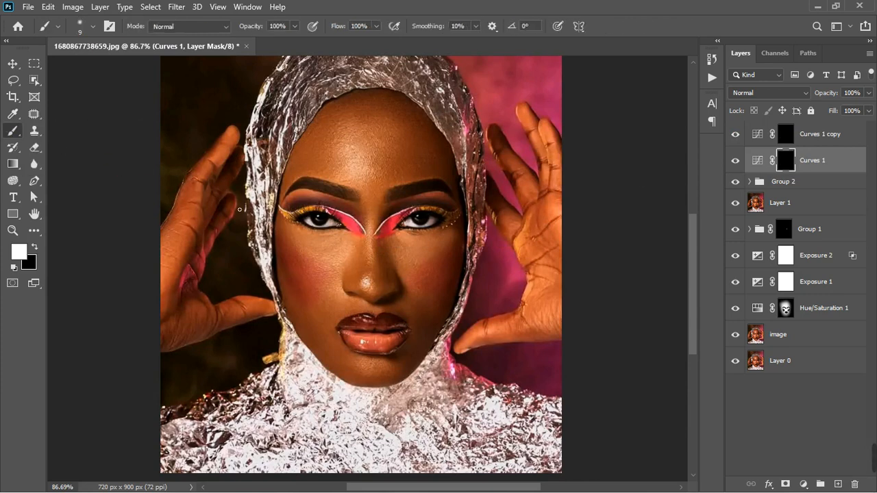
scroll(272, 216, up, 2)
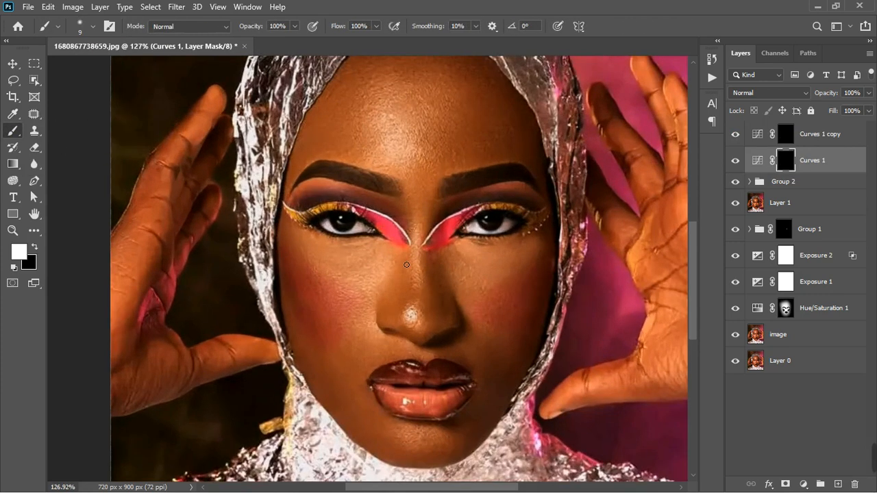
key(bracketright)
key(bracketright)
key(bracketleft)
key(bracketleft)
key(bracketright)
click(375, 27)
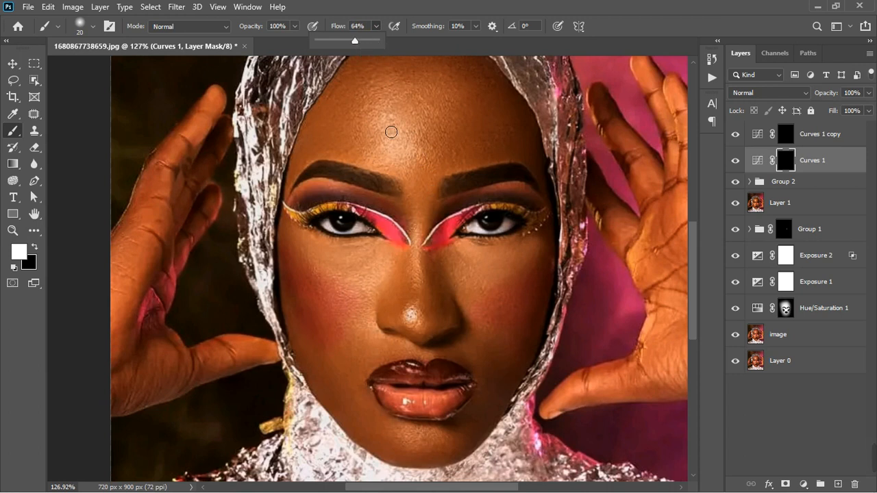
mouse_move(386, 125)
mouse_down()
mouse_move(402, 166)
mouse_move(389, 127)
mouse_move(418, 145)
mouse_move(403, 148)
mouse_move(423, 162)
mouse_move(421, 139)
mouse_move(402, 121)
mouse_up()
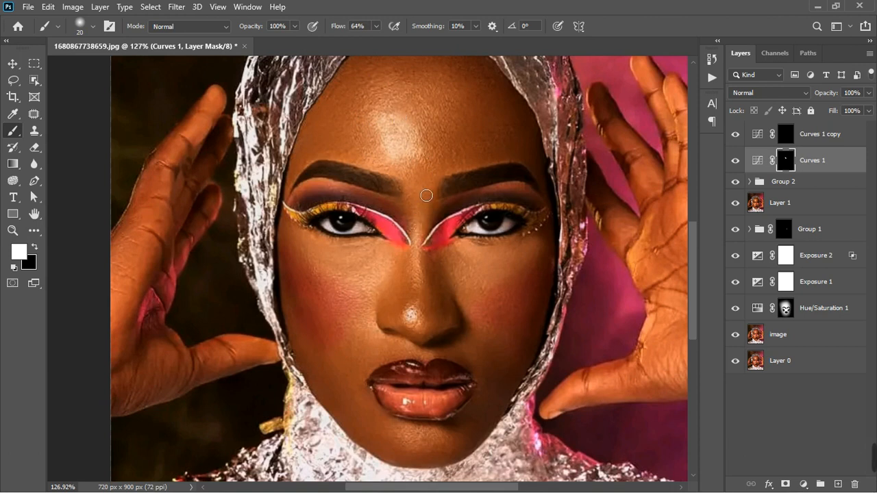
Step: Raise the brush flow to 100% and paint highlights between the brows, down the nose bridge and under the eyes on the Curves 1 mask
click(375, 26)
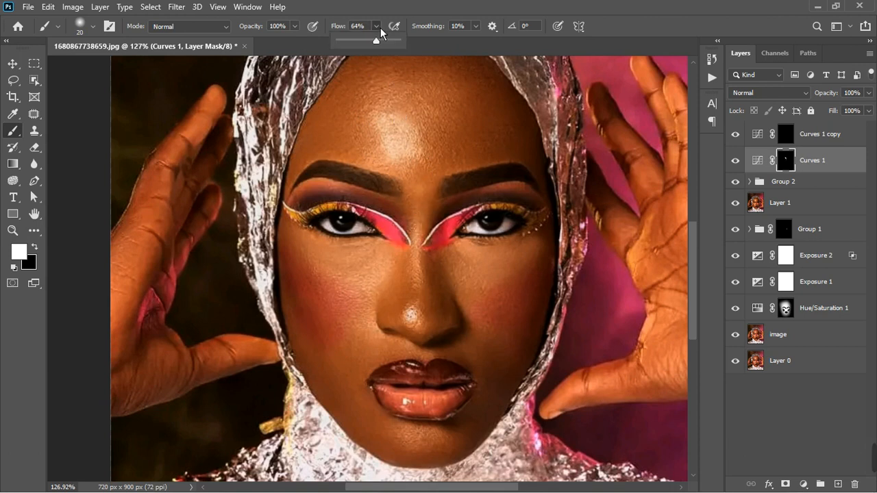
drag(381, 44, 401, 42)
click(420, 180)
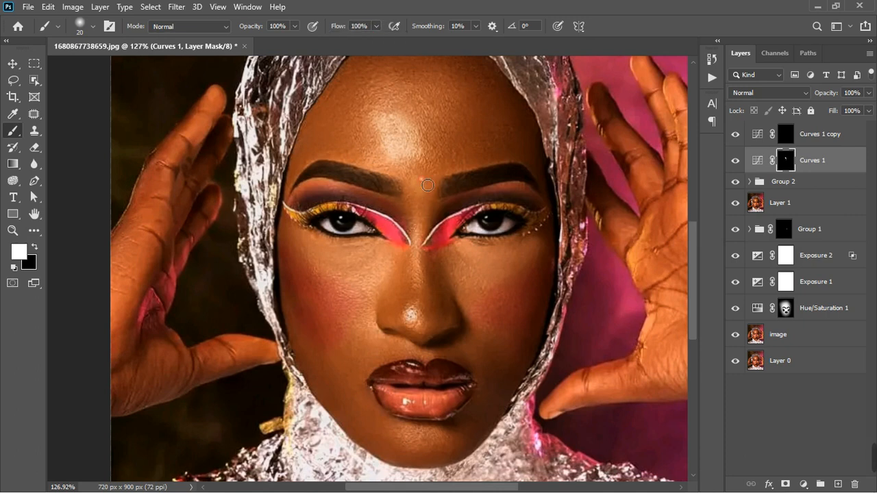
shift+click(425, 327)
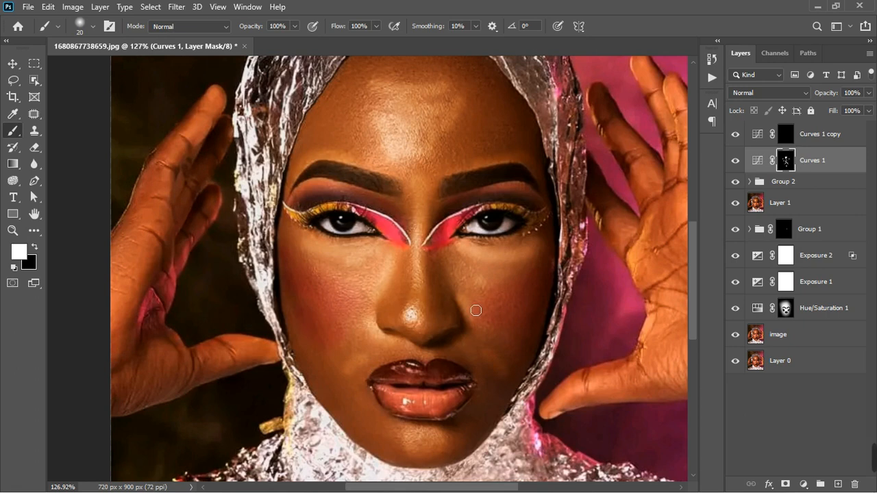
Step: On the Curves 1 copy mask, paint shadows along both sides of the nose and the outer cheeks, enlarging the brush to 35
scroll(472, 304, down, 3)
click(792, 134)
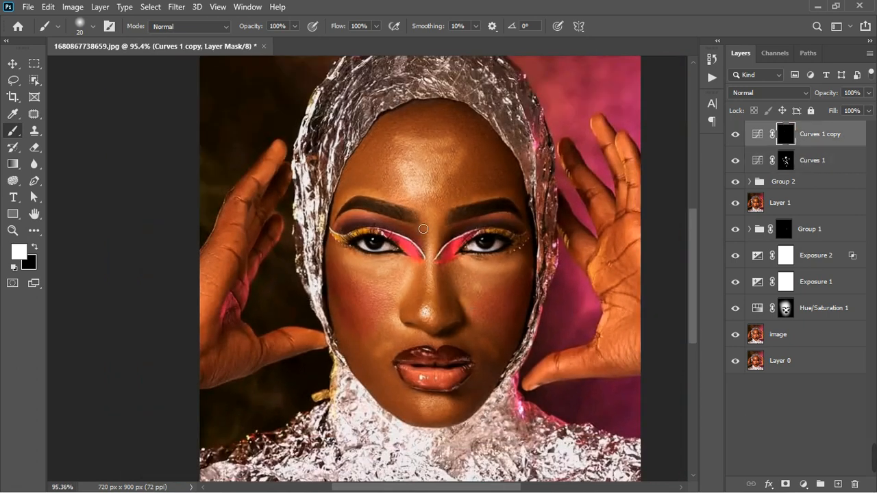
scroll(423, 229, up, 3)
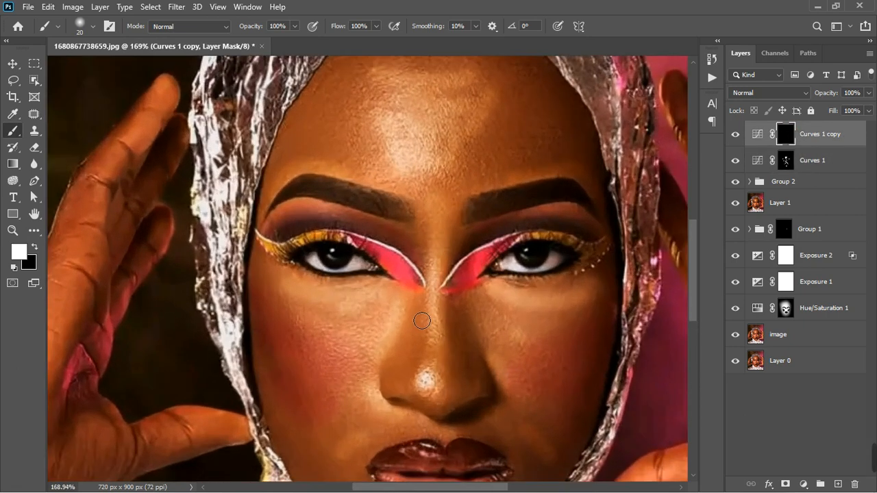
mouse_move(415, 314)
mouse_down()
mouse_move(417, 362)
mouse_move(406, 380)
mouse_up()
drag(467, 322, 480, 376)
mouse_move(270, 347)
mouse_down()
mouse_move(272, 333)
mouse_move(265, 337)
mouse_up()
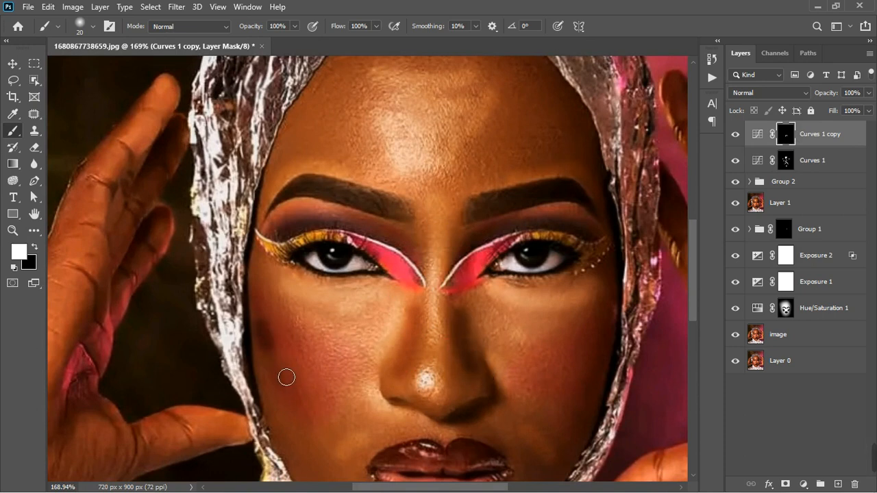
drag(286, 377, 297, 408)
drag(616, 355, 585, 432)
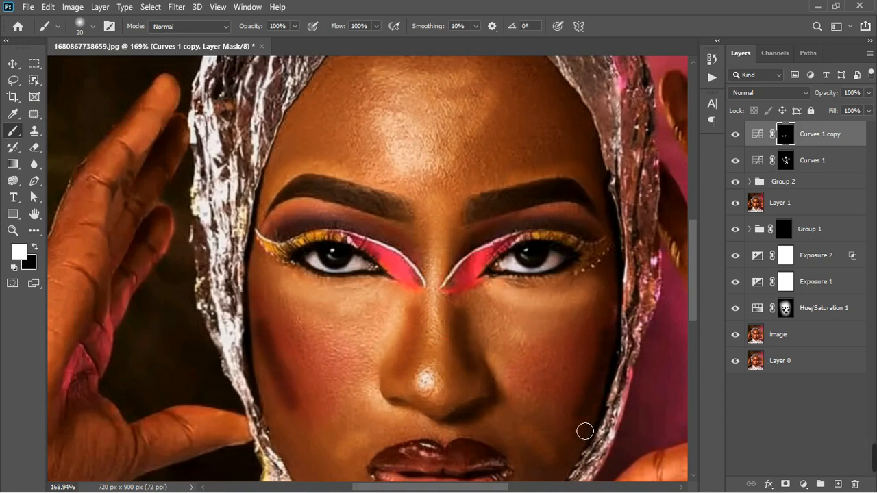
scroll(496, 353, down, 3)
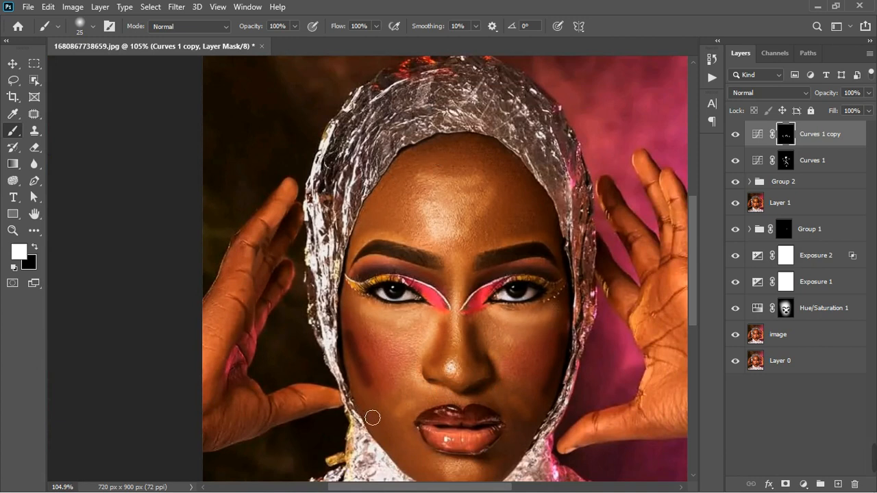
key(bracketright)
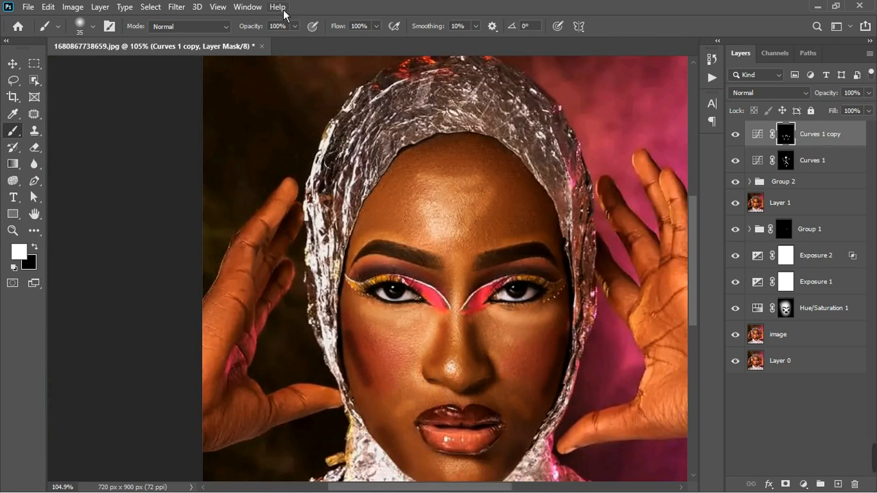
Step: Show the mask properties and feather the Curves 1 copy mask by 8.1 px
click(248, 7)
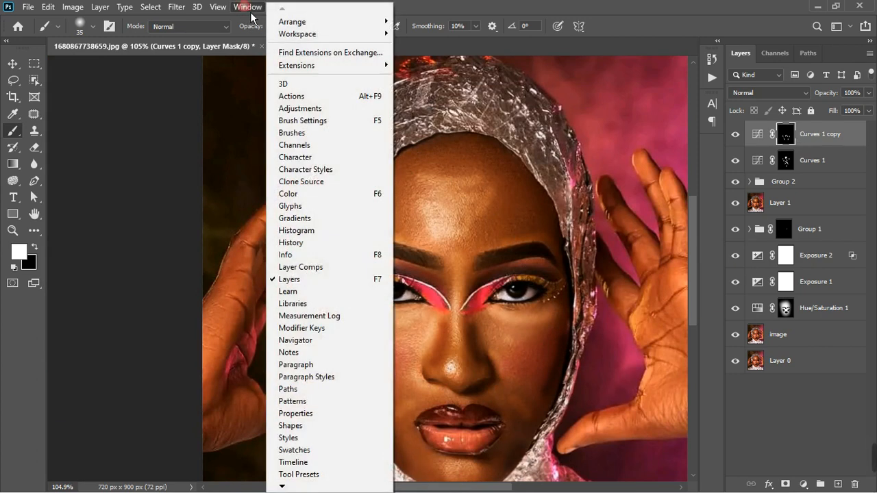
click(287, 413)
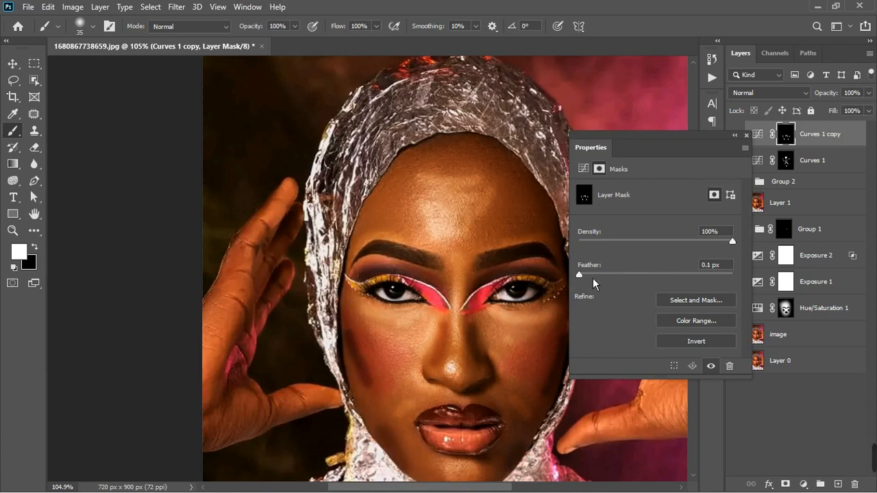
drag(593, 279, 624, 282)
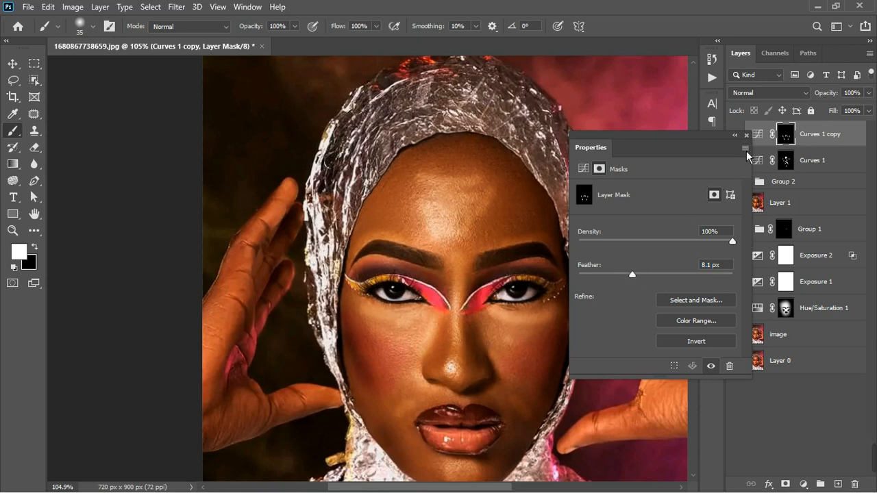
Step: Feather the Curves 1 mask by 11.1 px, close the mask properties and fit the portrait in view
click(792, 168)
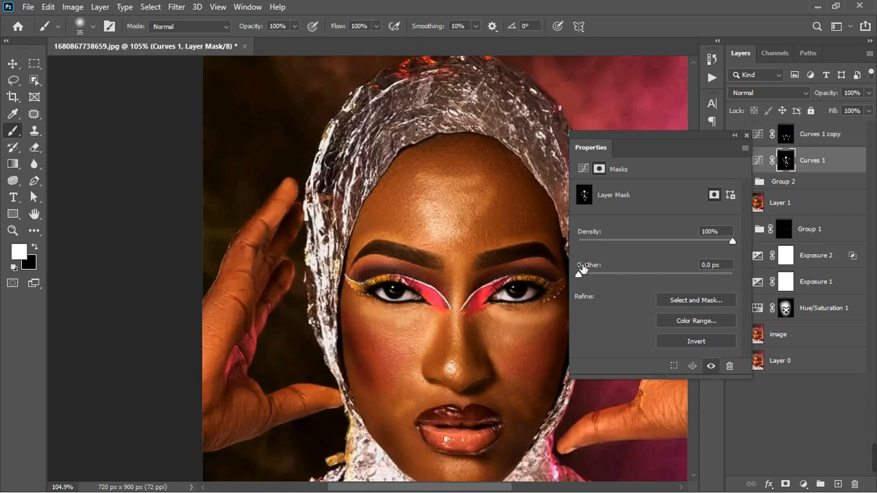
drag(584, 278, 633, 281)
click(639, 280)
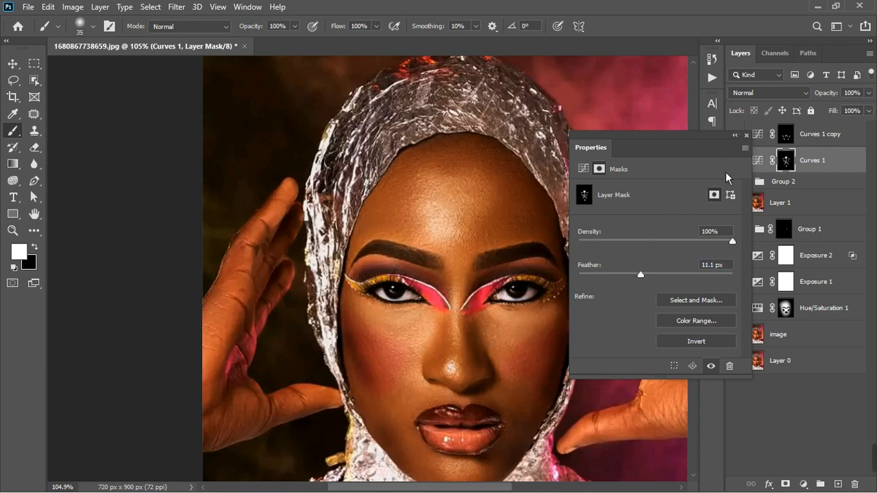
click(747, 136)
key(ctrl+0)
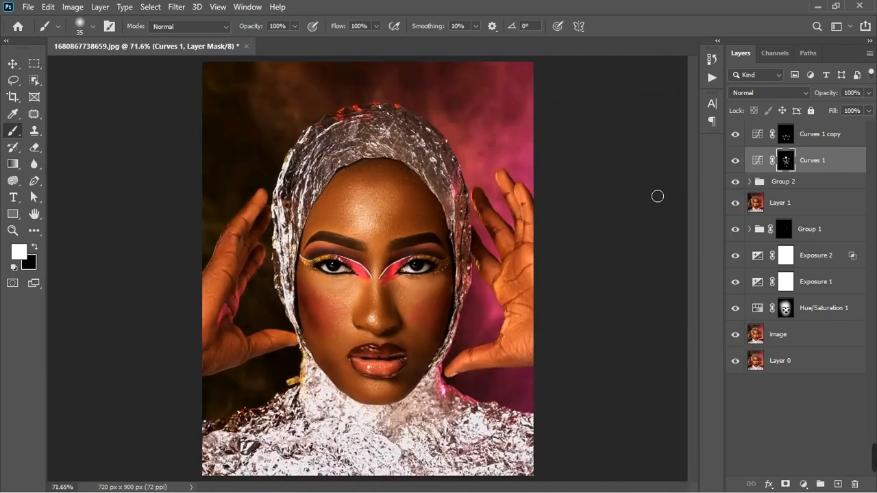
Step: Group the two Curves layers and compare the portrait with the new group hidden and shown
shift+click(822, 135)
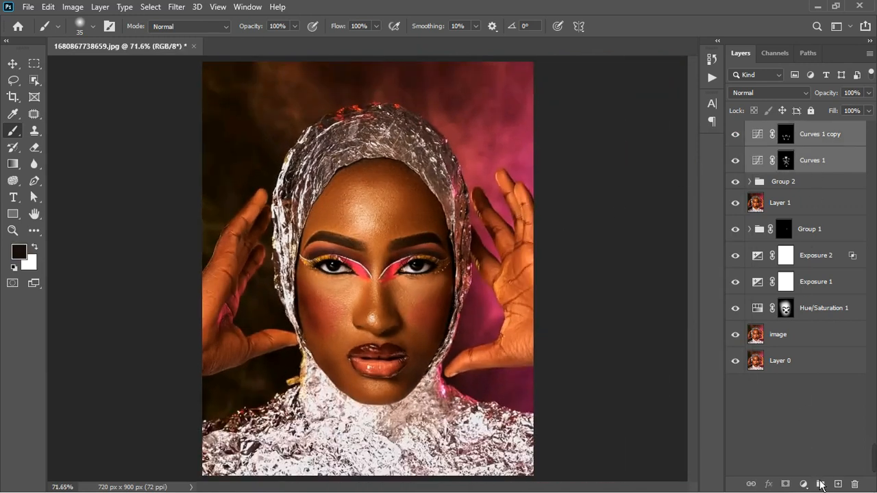
click(820, 485)
click(737, 137)
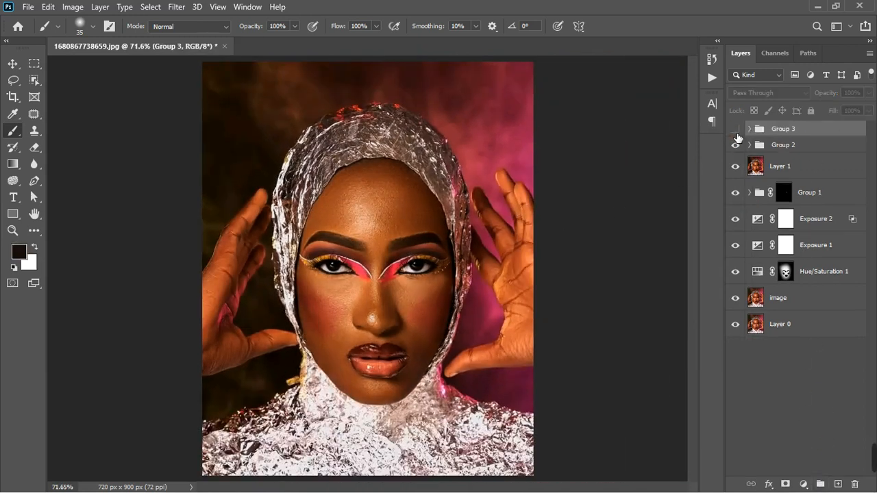
click(737, 137)
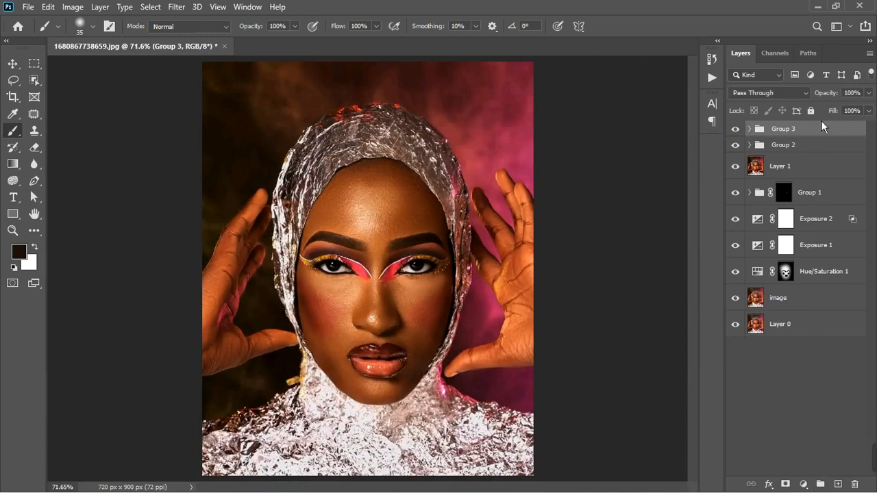
Step: Expand Group 3, lower the opacity of Curves 1 copy to 59% and compare the portrait with that layer hidden and shown
click(749, 129)
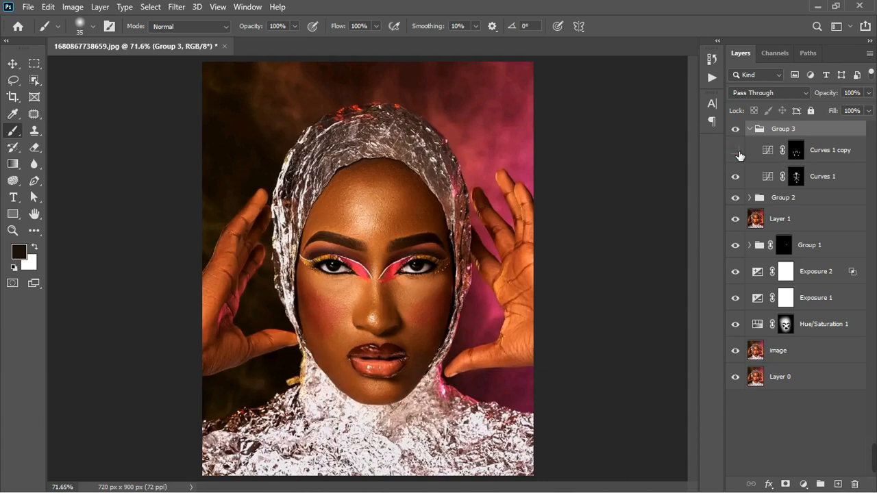
click(737, 150)
click(845, 150)
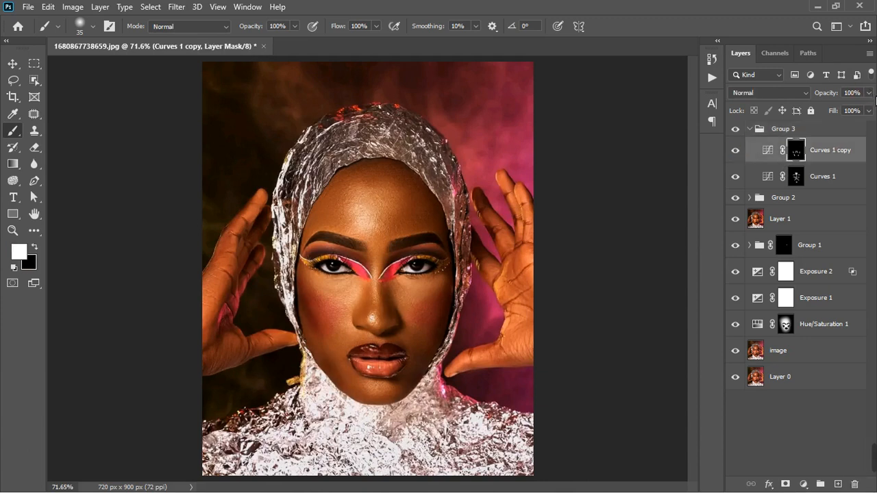
click(868, 93)
drag(868, 107, 848, 108)
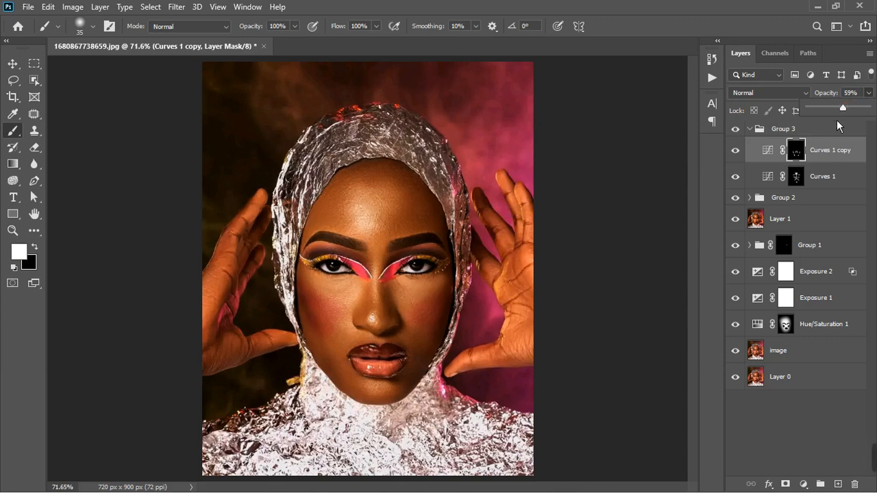
click(736, 151)
click(736, 150)
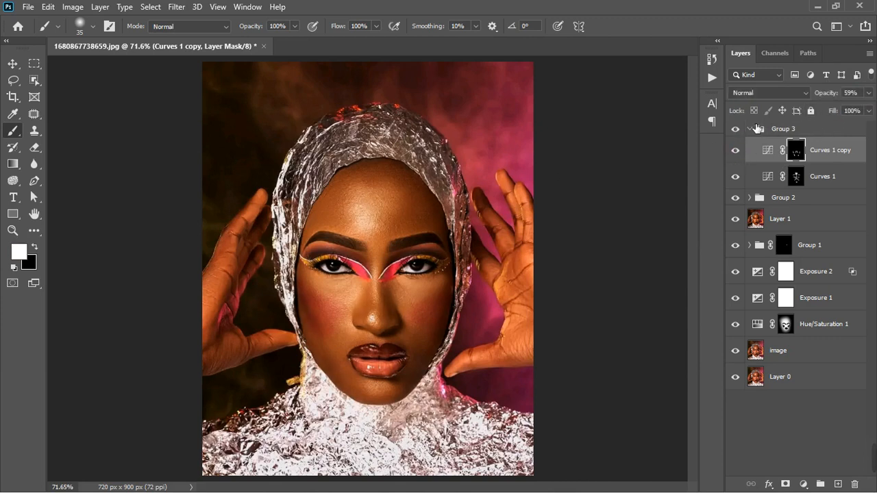
Step: Collapse Group 3 and lower the whole group's opacity to 82%
click(757, 128)
click(749, 129)
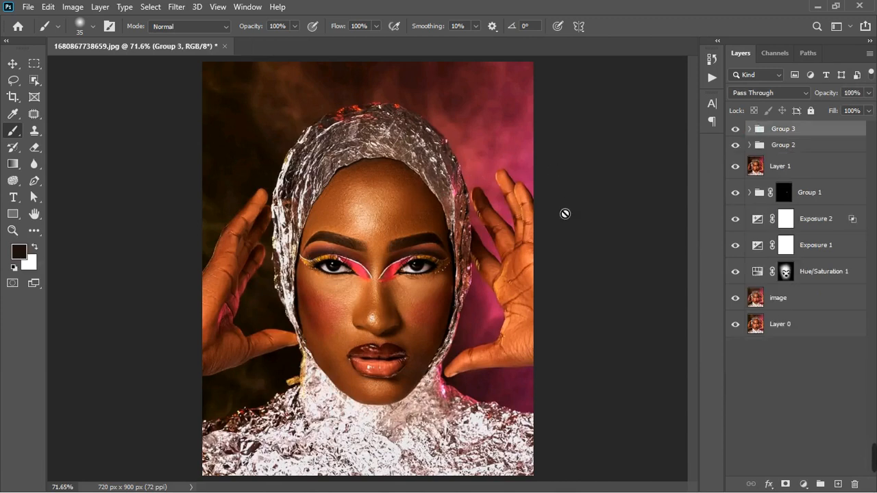
click(868, 110)
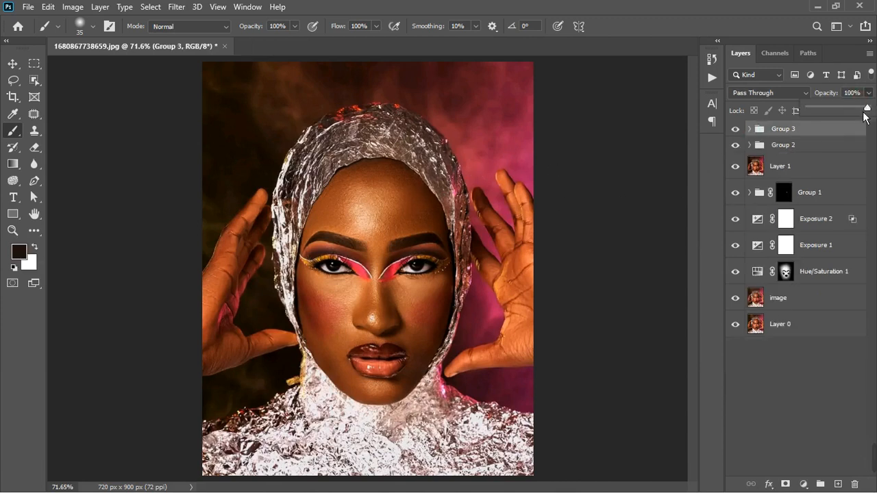
drag(865, 115, 857, 109)
click(807, 133)
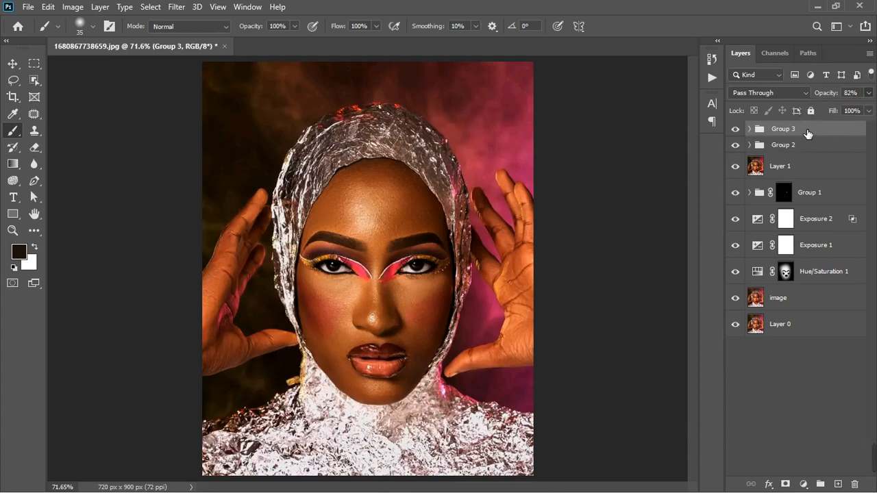
Step: Stamp all visible layers into a new layer above Group 3 and open it in the Camera Raw Filter
key(ctrl+shift+alt+e)
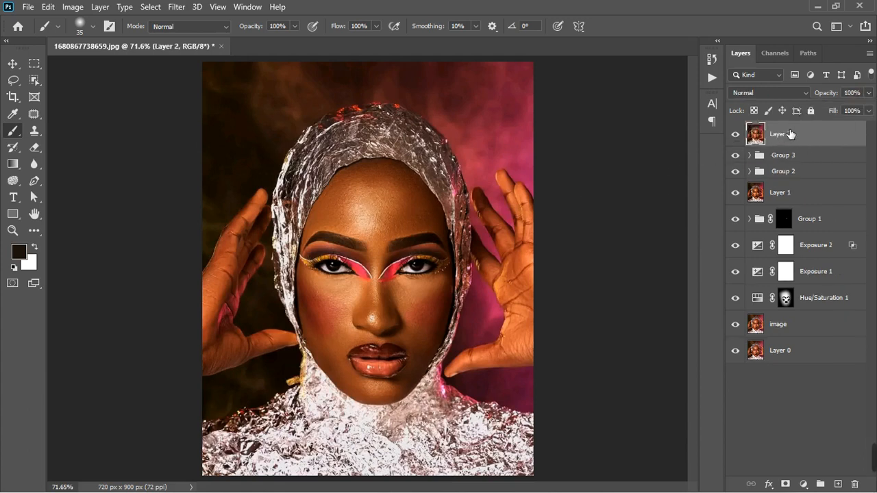
click(177, 7)
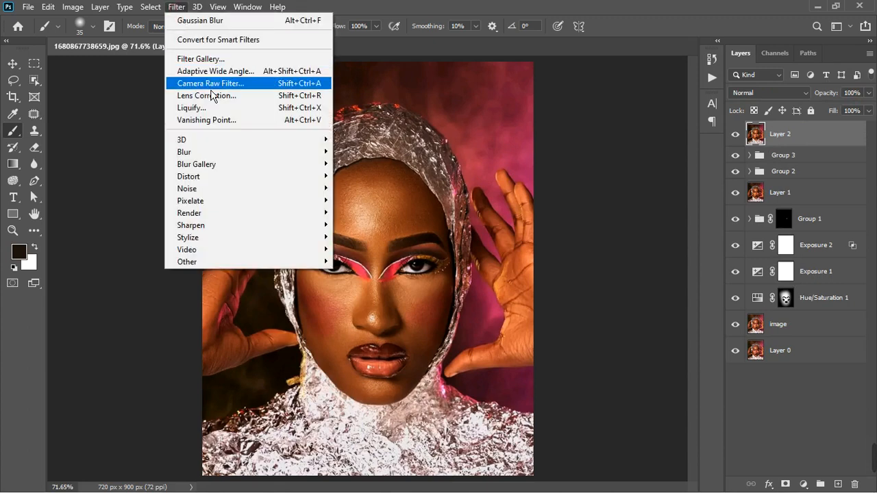
click(213, 82)
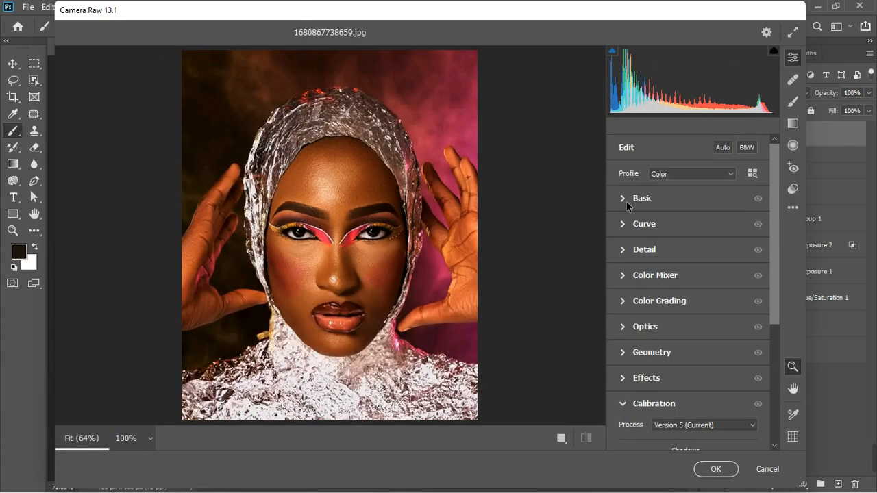
Step: Set the Basic tone adjustments to Highlights +41, Shadows +14 and Whites -19
click(623, 199)
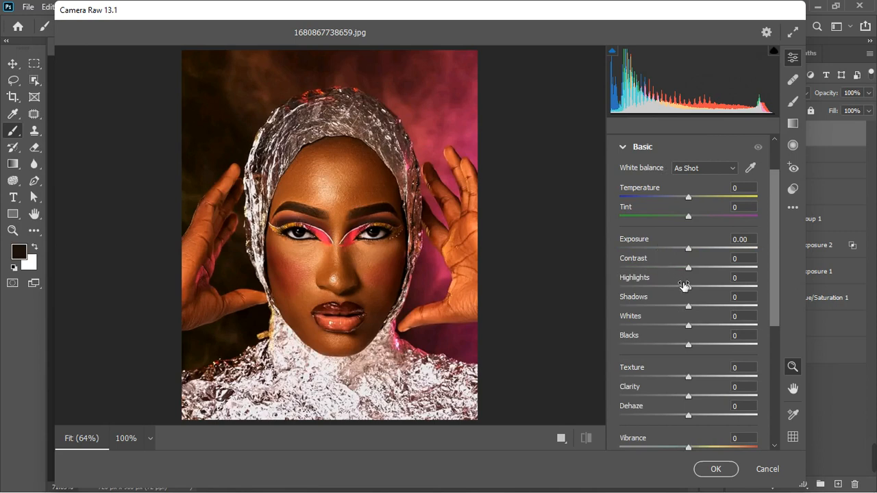
drag(689, 287, 716, 292)
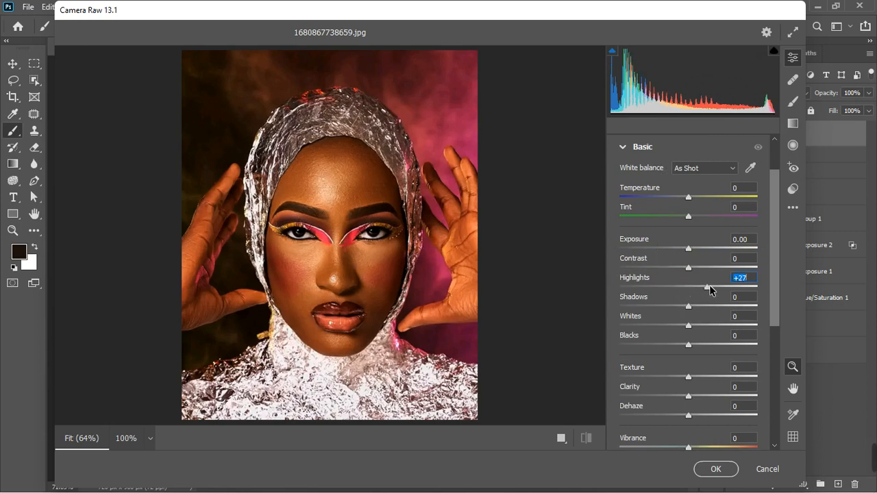
drag(689, 327, 676, 329)
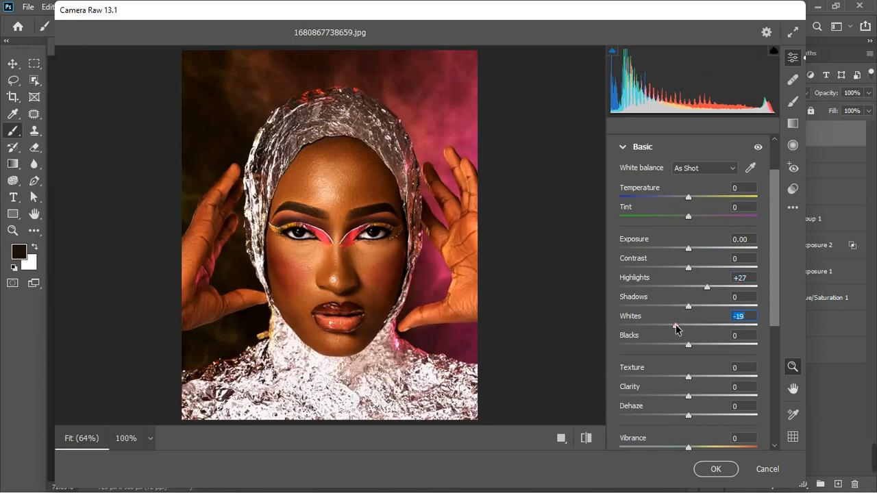
drag(707, 287, 717, 291)
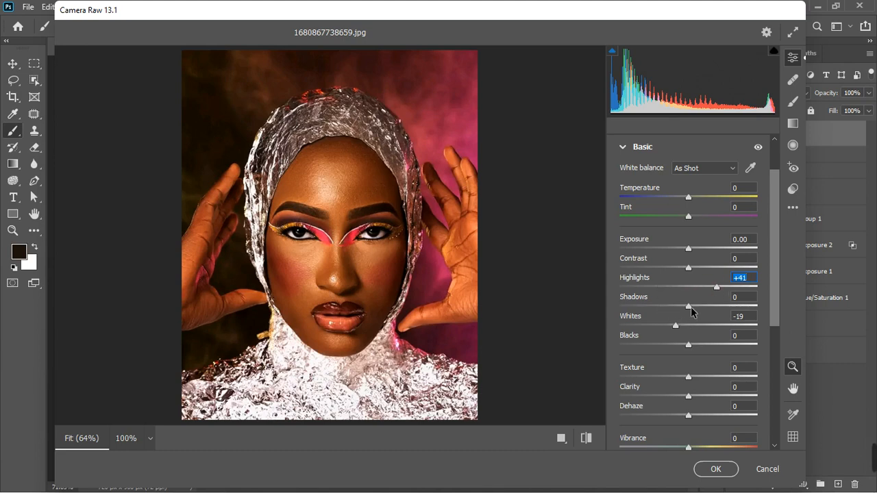
drag(691, 311, 700, 309)
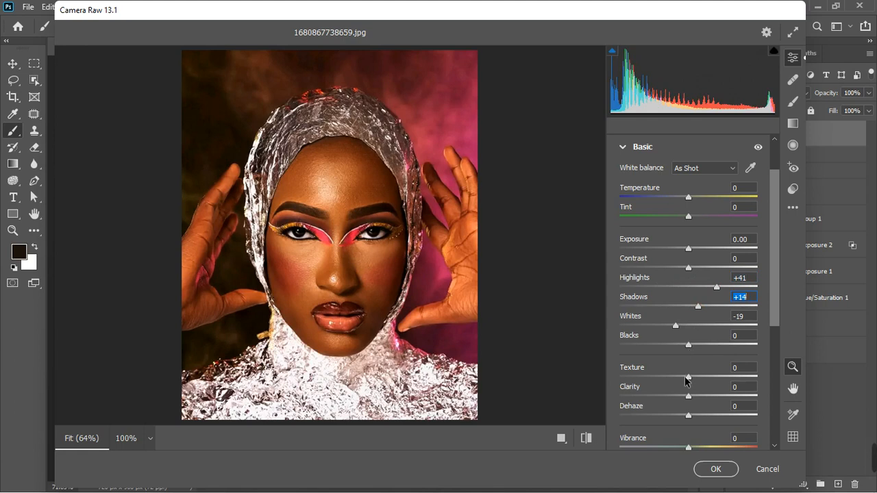
Step: Raise Texture to +20 and Vibrance to +7, and collapse the Basic adjustments
drag(689, 376, 703, 378)
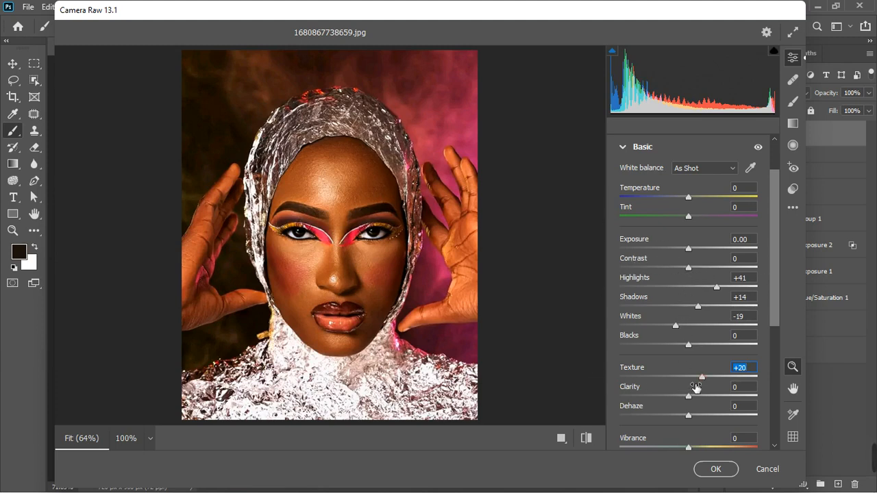
scroll(692, 388, down, 2)
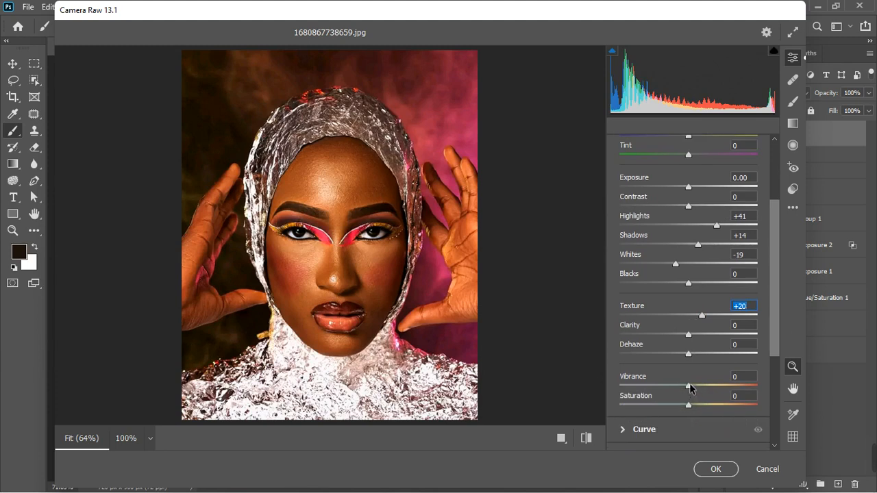
drag(689, 384, 694, 384)
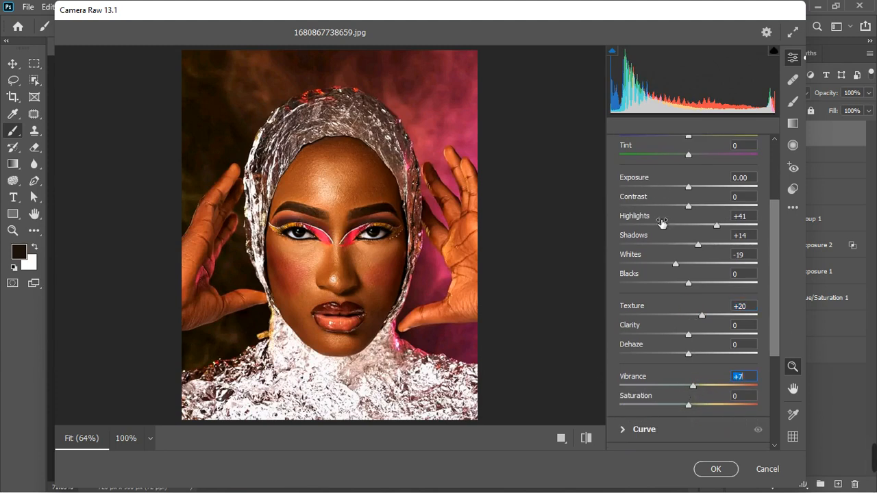
scroll(664, 228, up, 2)
scroll(654, 230, up, 2)
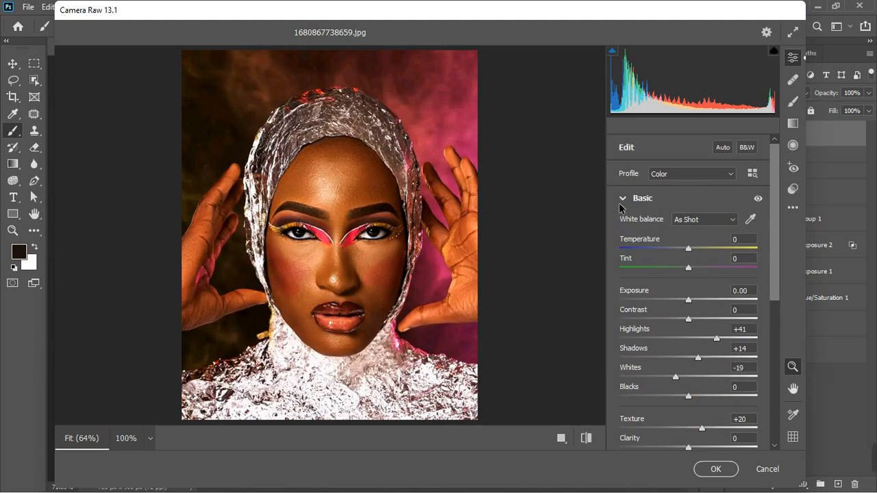
click(620, 200)
Step: Try a slight contrast S-curve with points at 205/213 and 51/42, move both points back onto the diagonal and collapse the Curve section
click(624, 224)
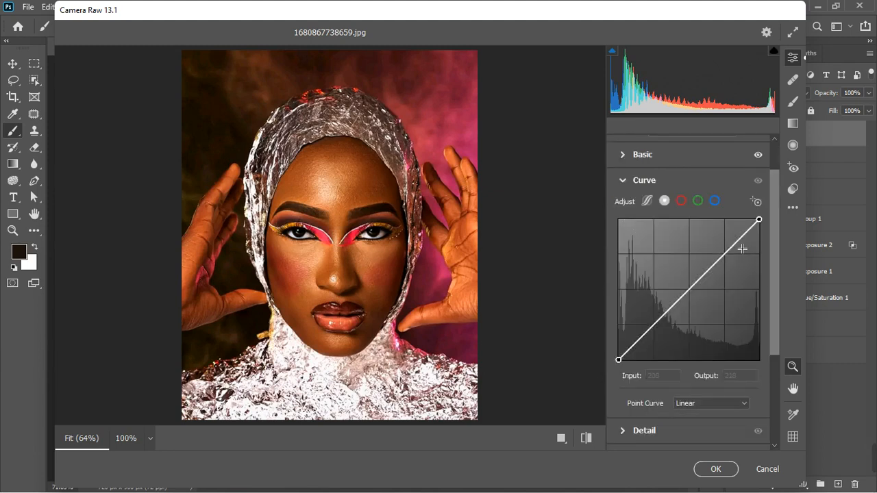
click(731, 243)
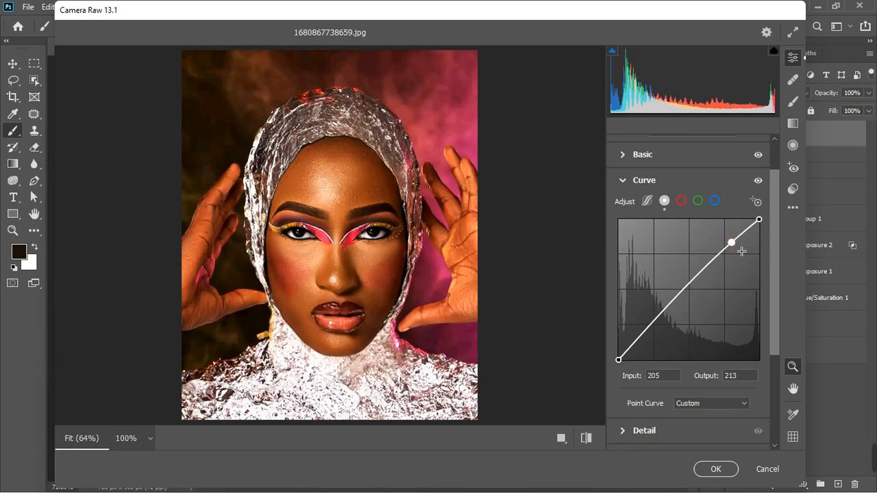
click(647, 337)
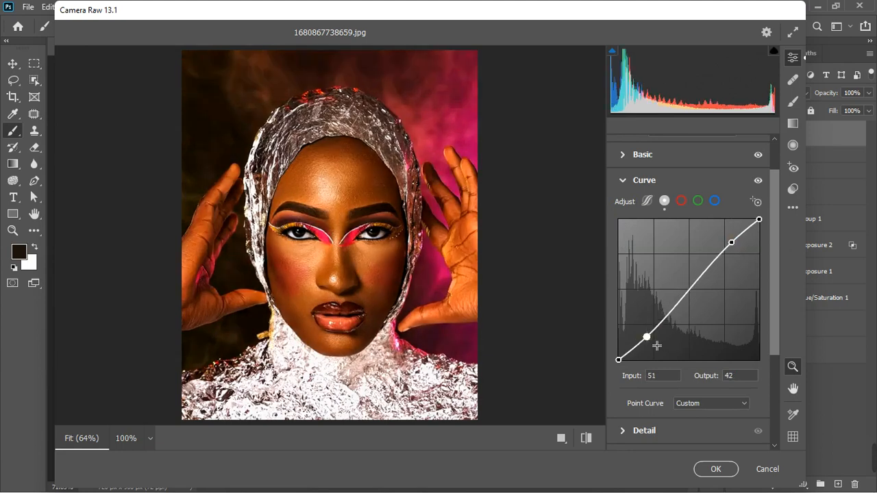
drag(646, 337, 644, 334)
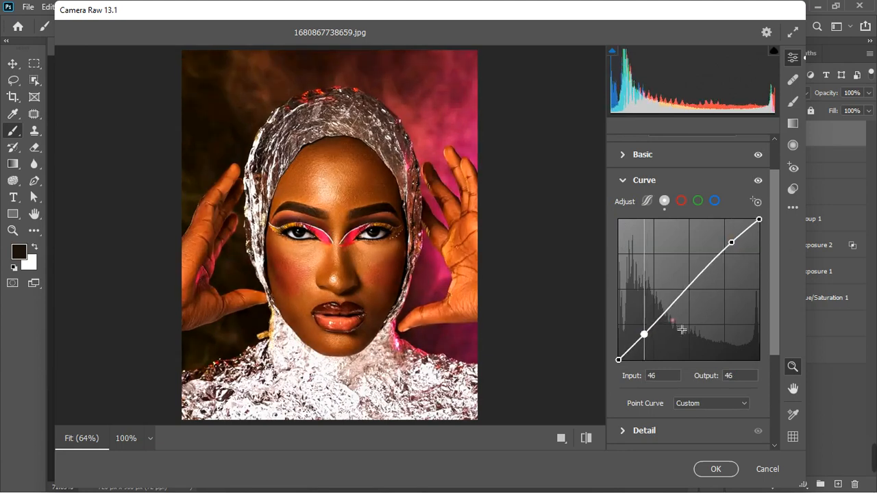
drag(731, 242, 733, 245)
click(759, 180)
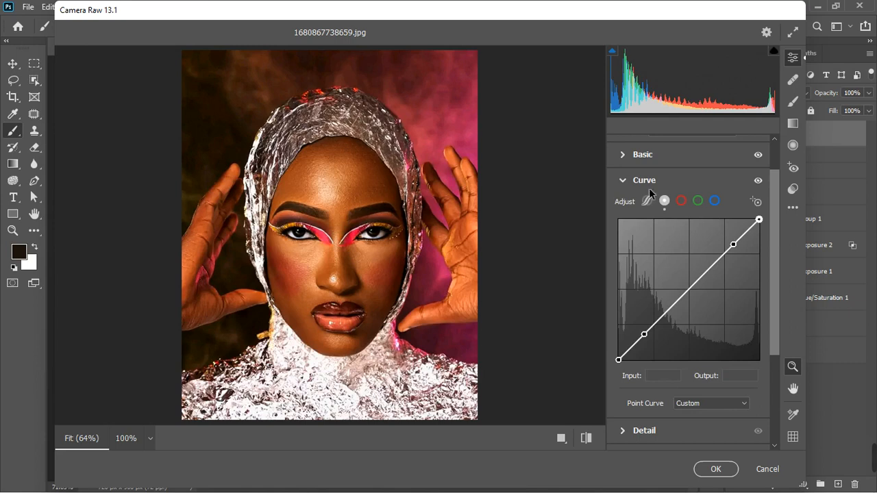
click(622, 181)
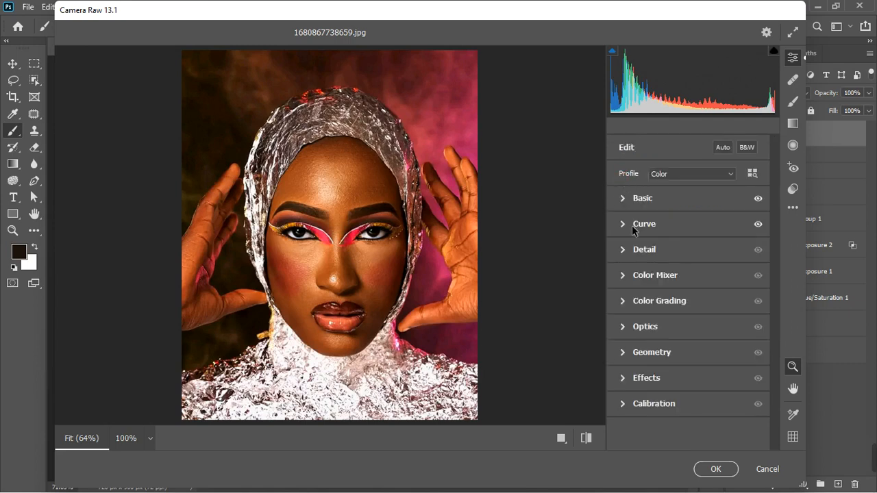
Step: In the Color Mixer, raise the saturation of Magentas to +21 and Blues to +28
click(622, 275)
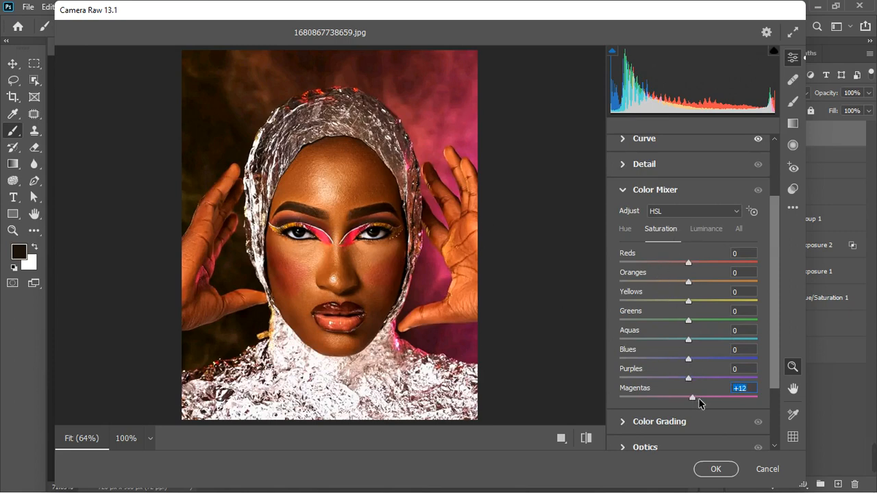
drag(700, 398, 704, 398)
drag(691, 359, 708, 368)
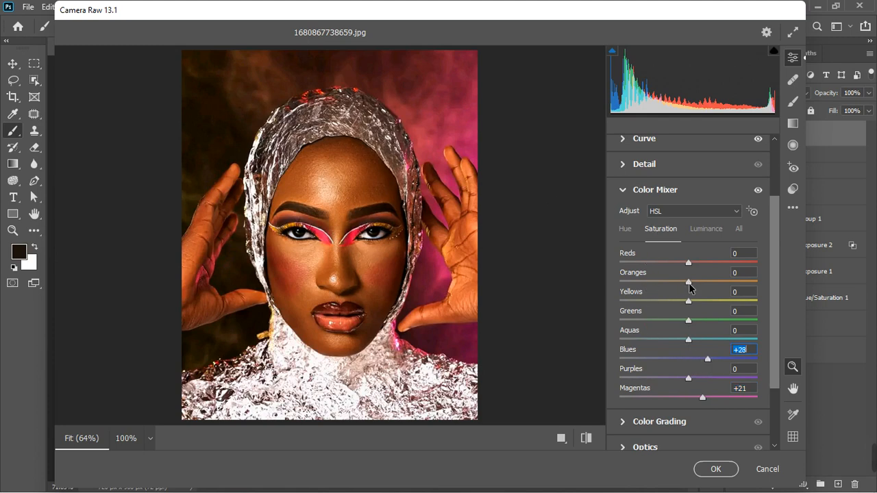
Step: Shift the Color Mixer hue of Reds to -7 and of Magentas to +15
click(628, 233)
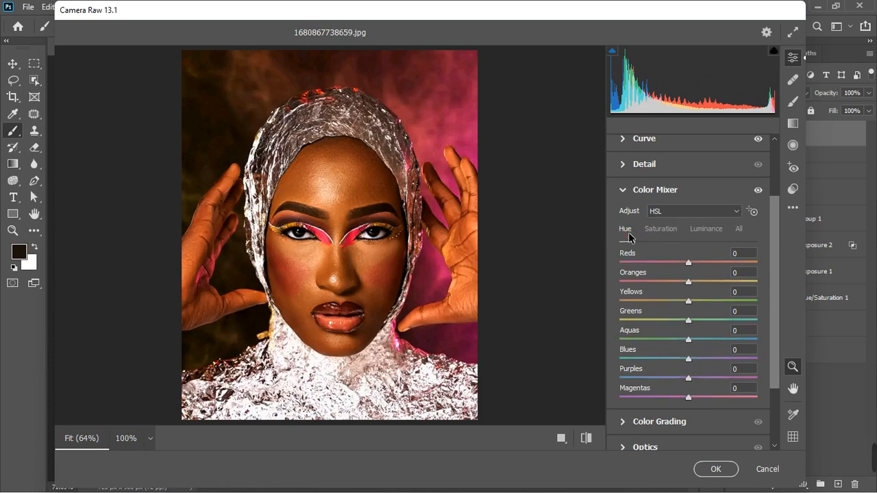
mouse_move(689, 263)
mouse_down()
mouse_move(669, 266)
mouse_move(686, 263)
mouse_up()
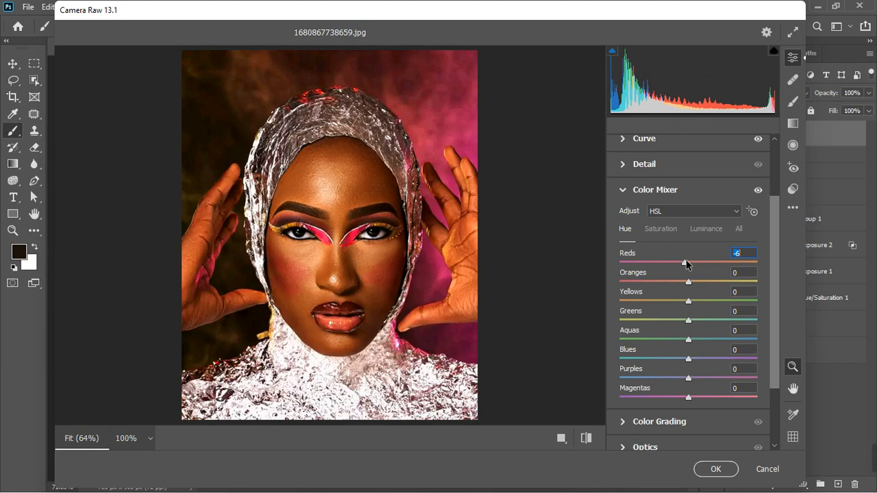
drag(685, 264, 684, 264)
click(688, 397)
drag(689, 397, 697, 403)
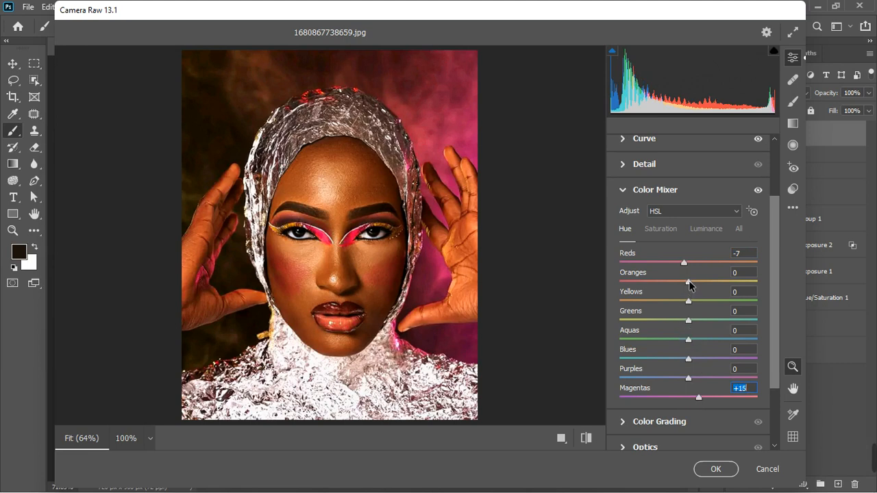
Step: Set the Color Mixer hue of Oranges to +9, Yellows to -10 and Reds to +6
drag(689, 280, 694, 279)
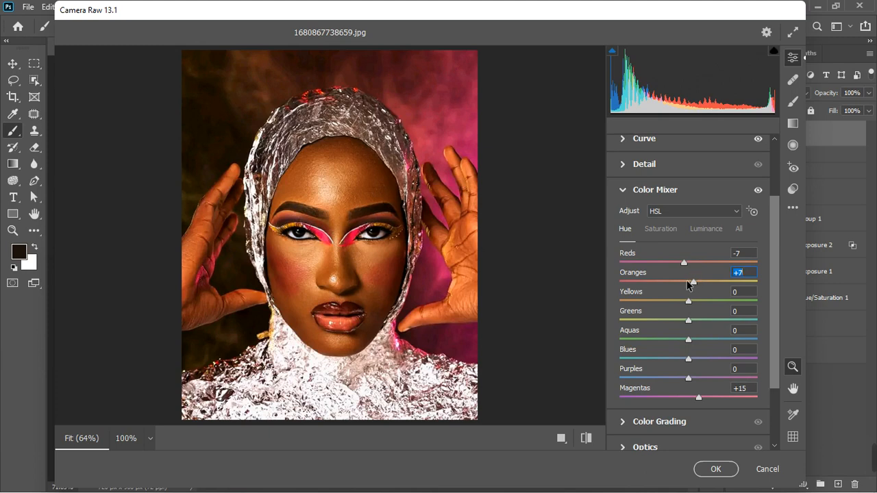
mouse_move(694, 283)
mouse_down()
mouse_move(664, 286)
mouse_move(696, 283)
mouse_up()
drag(694, 281, 684, 306)
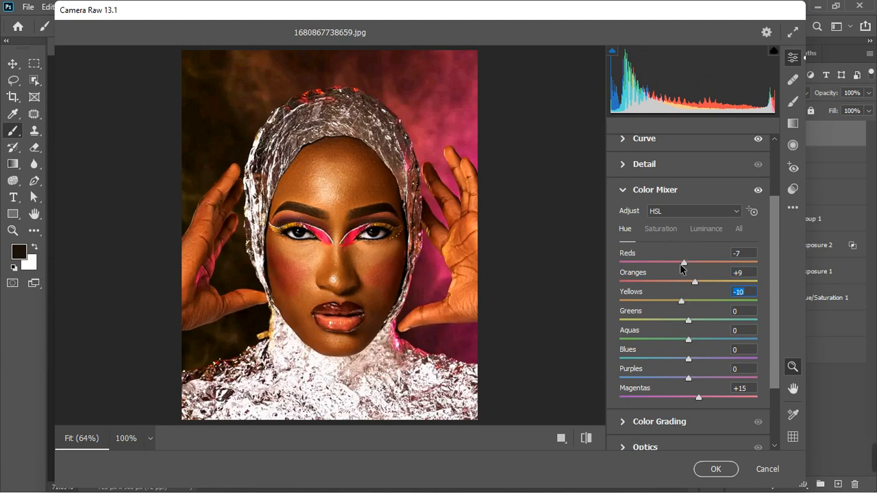
drag(681, 264, 693, 265)
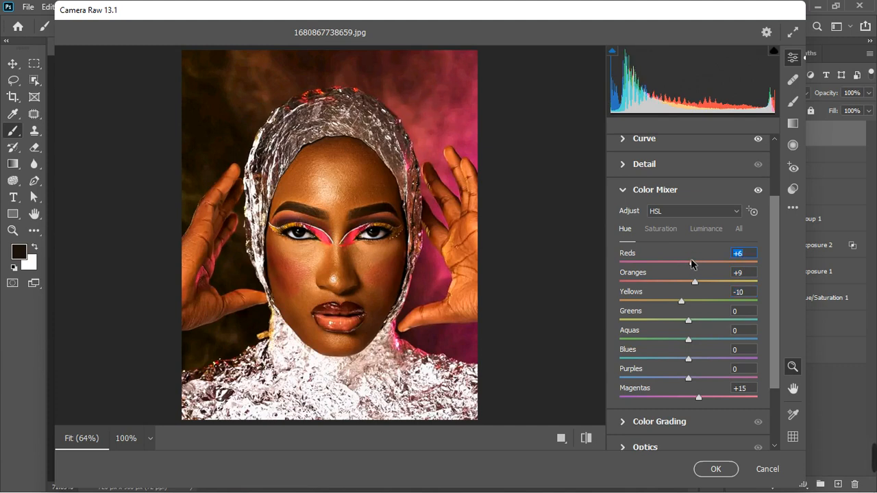
Step: Set the Color Mixer saturation of Reds to +8, Oranges to -7 and Yellows to -6
click(667, 231)
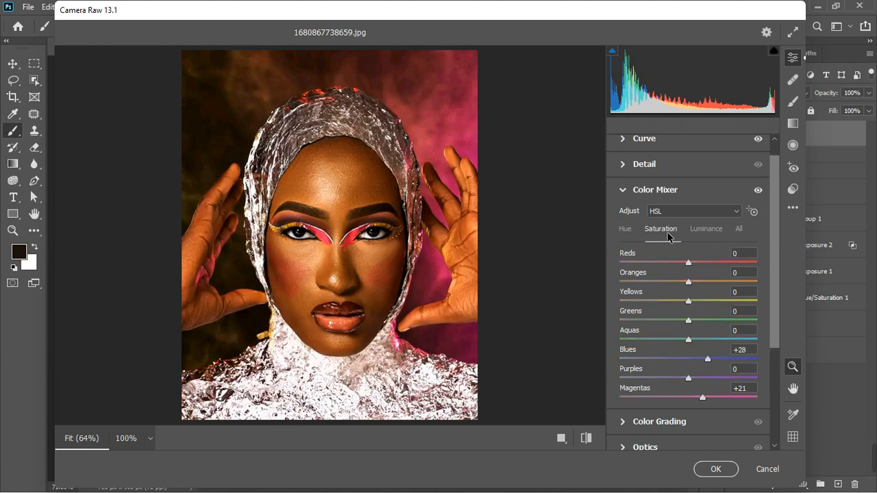
mouse_move(689, 263)
mouse_down()
mouse_move(700, 258)
mouse_move(693, 262)
mouse_up()
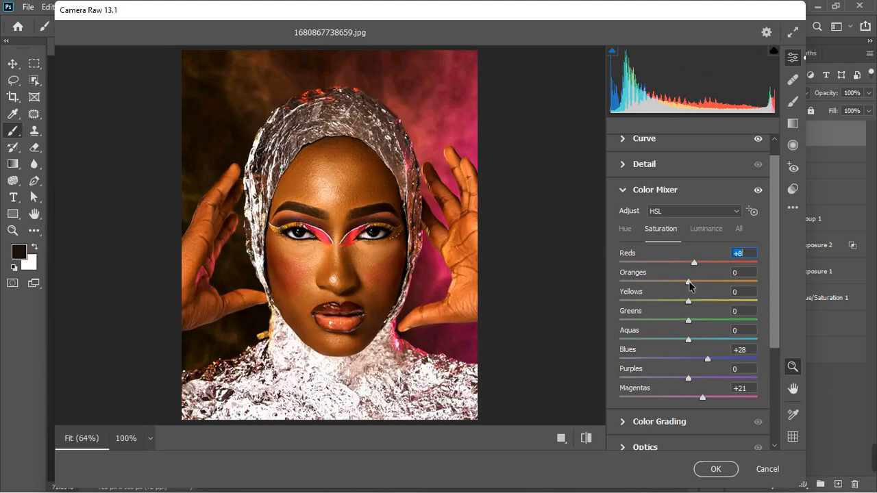
drag(688, 287, 686, 288)
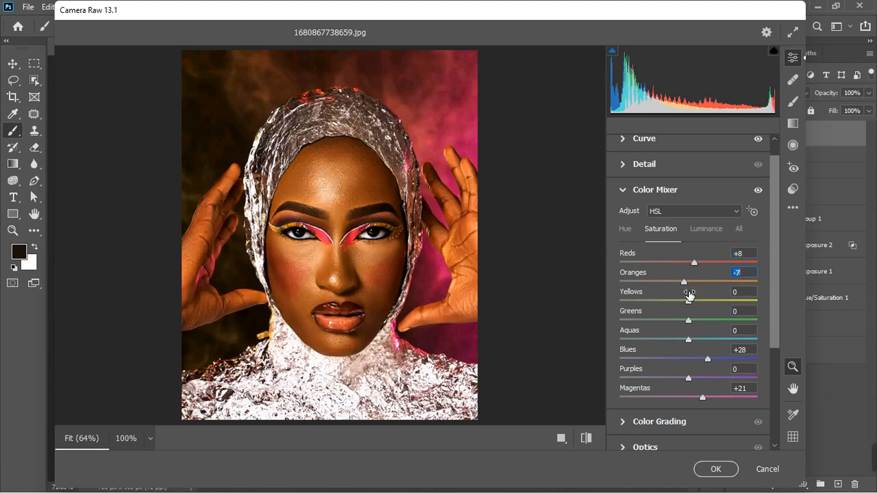
drag(689, 305, 684, 302)
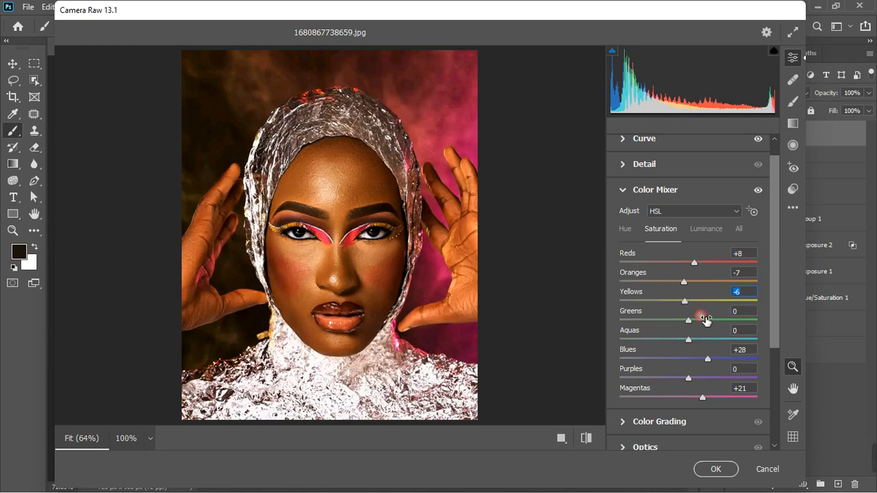
Step: Raise the Color Mixer luminance of Oranges to +6 and Yellows to +8, and collapse the Color Mixer
click(706, 232)
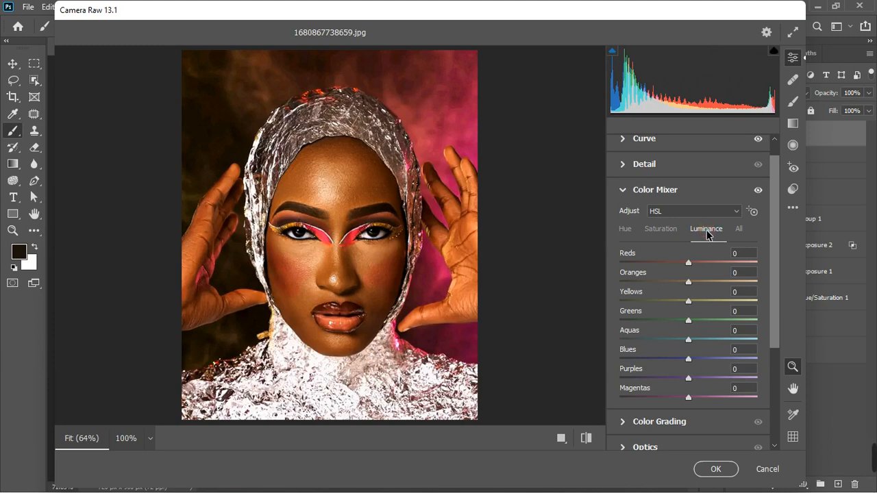
click(693, 280)
click(693, 301)
click(691, 262)
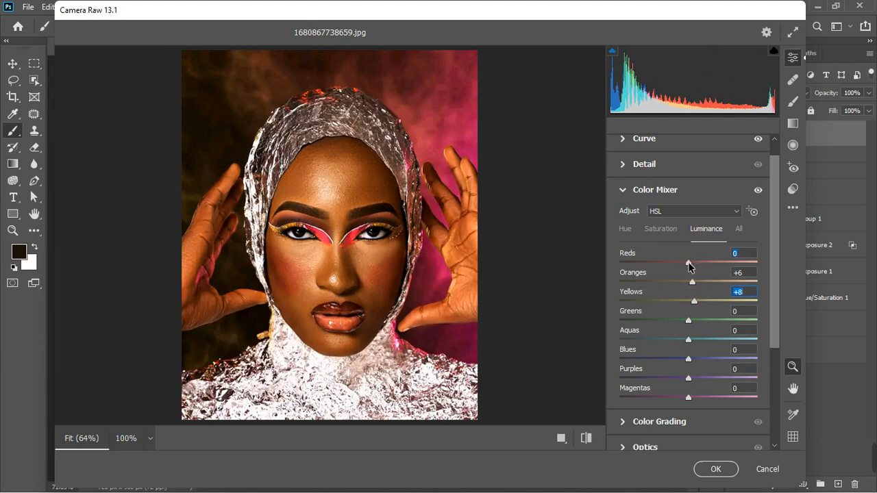
click(621, 192)
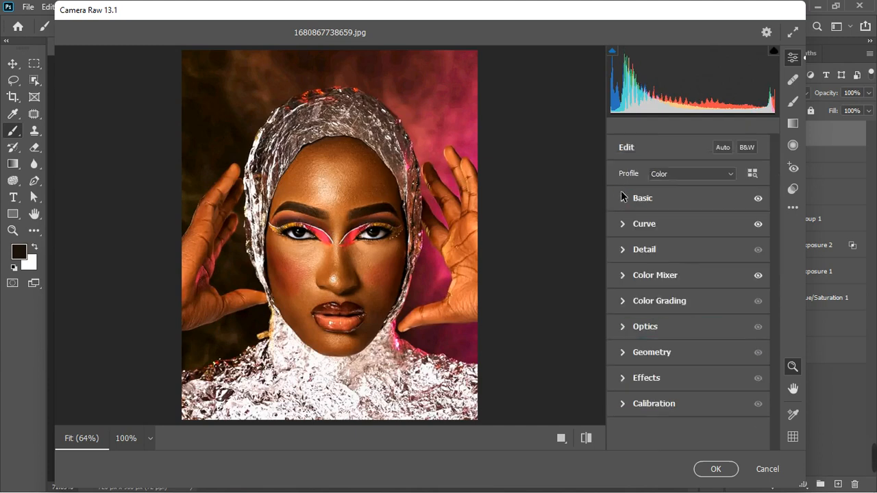
Step: In Calibration, set the Red Primary hue to +12 and the Blue Primary hue to -7
click(629, 405)
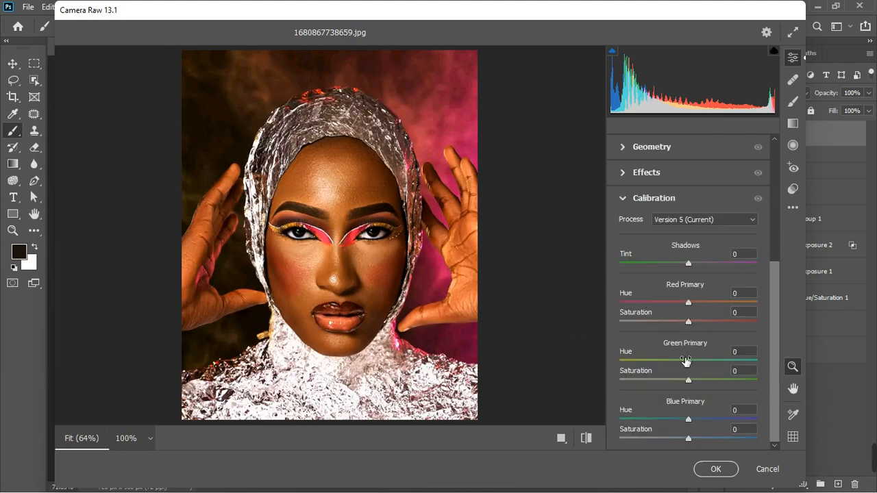
click(689, 301)
drag(690, 302, 678, 304)
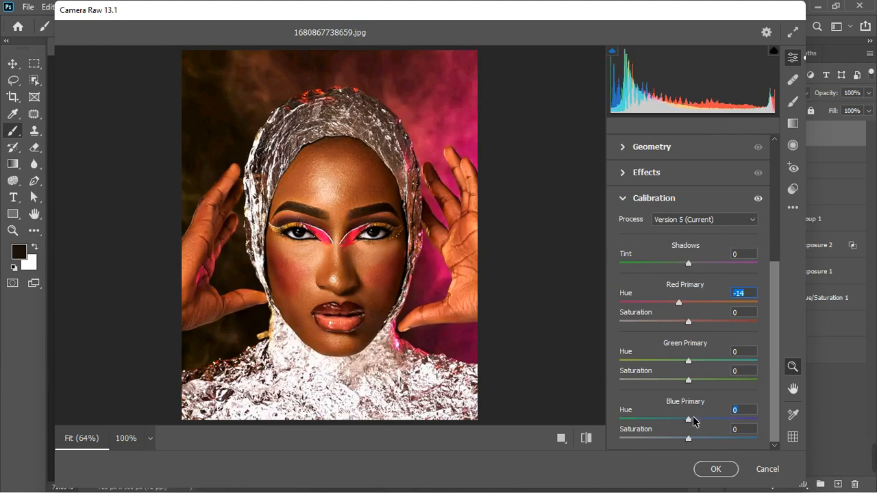
drag(692, 415, 699, 415)
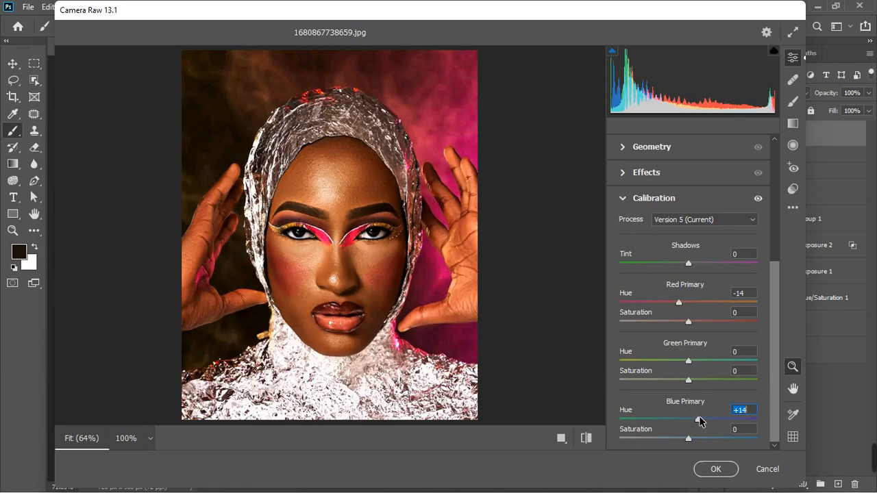
drag(678, 304, 695, 303)
drag(697, 419, 679, 428)
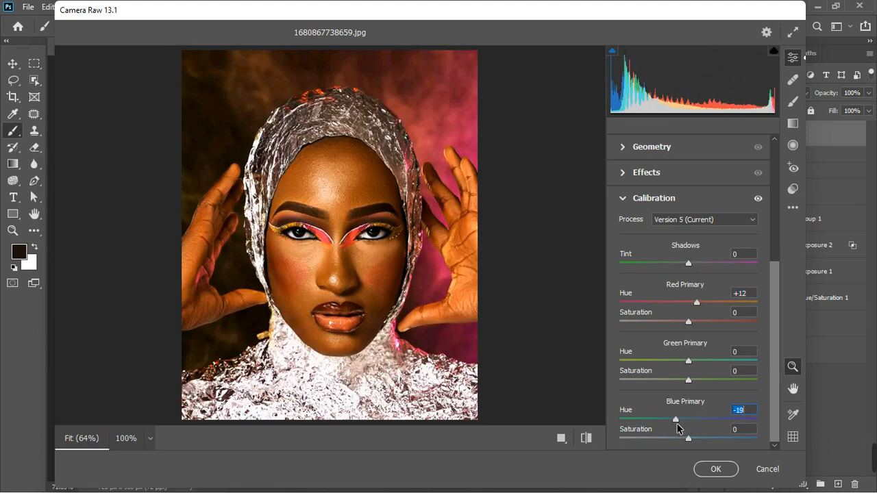
drag(678, 428, 684, 422)
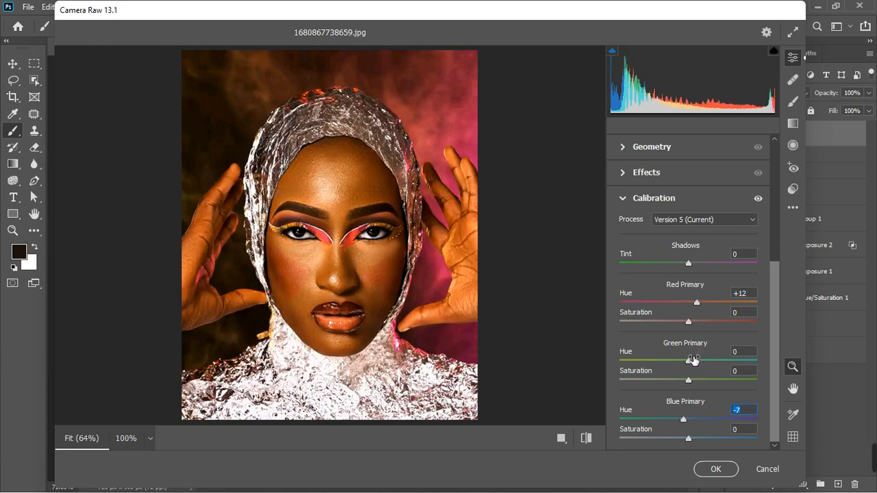
Step: In Calibration, set the hue of Red Primary to +10, Green Primary to +4 and Blue Primary to -10, and compare before and after
drag(688, 361, 701, 367)
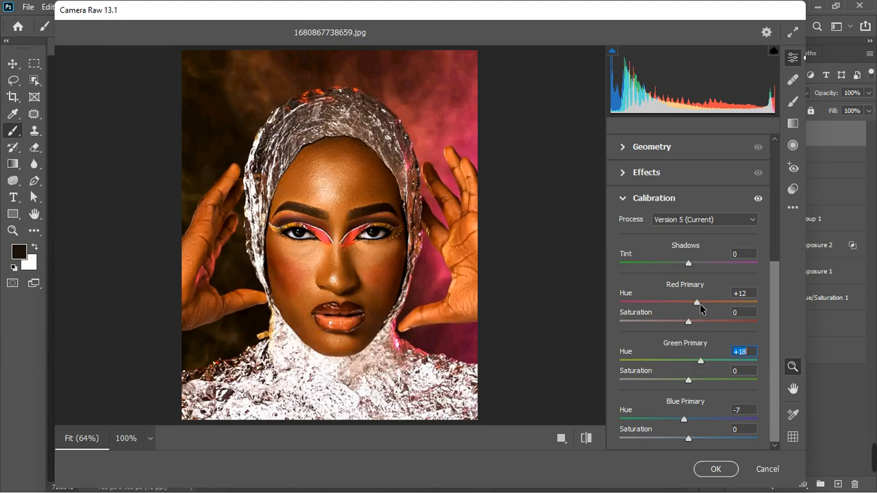
drag(699, 307, 700, 304)
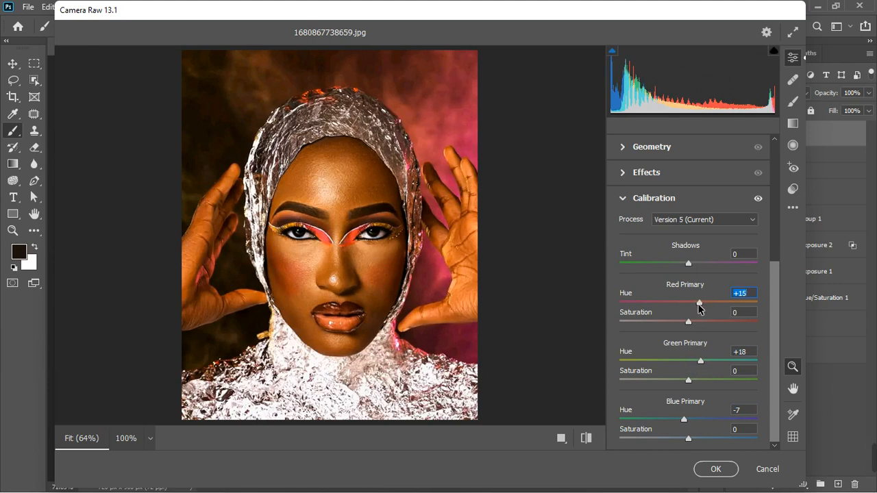
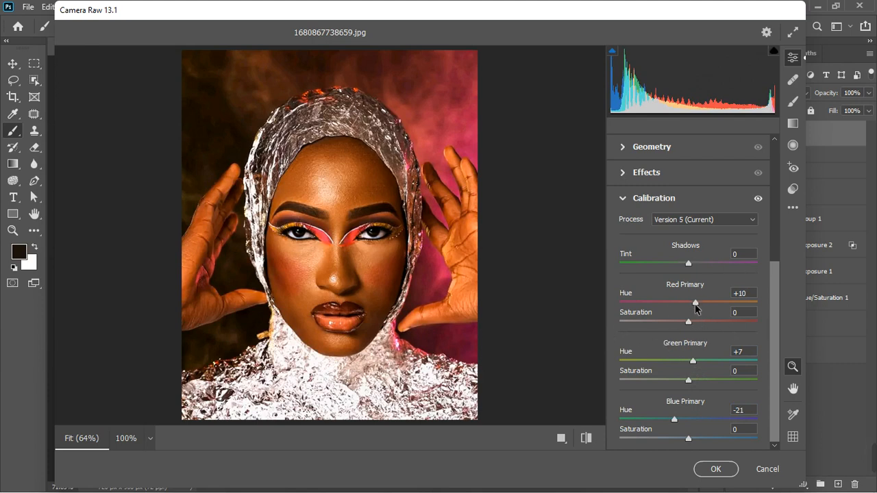
click(741, 409)
text(-10)
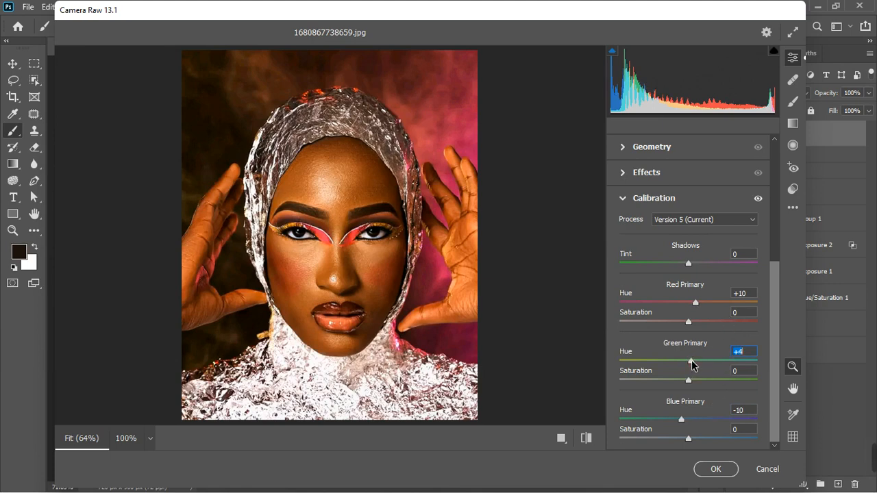
click(757, 198)
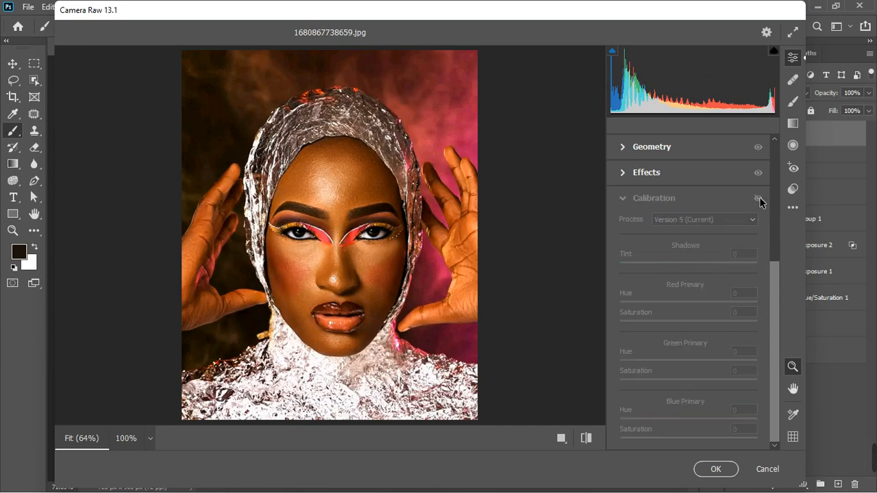
click(758, 198)
click(757, 197)
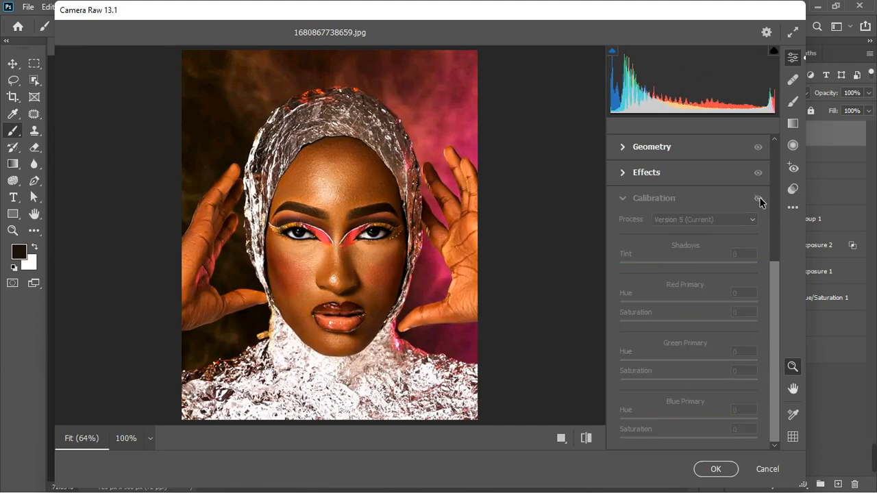
click(757, 198)
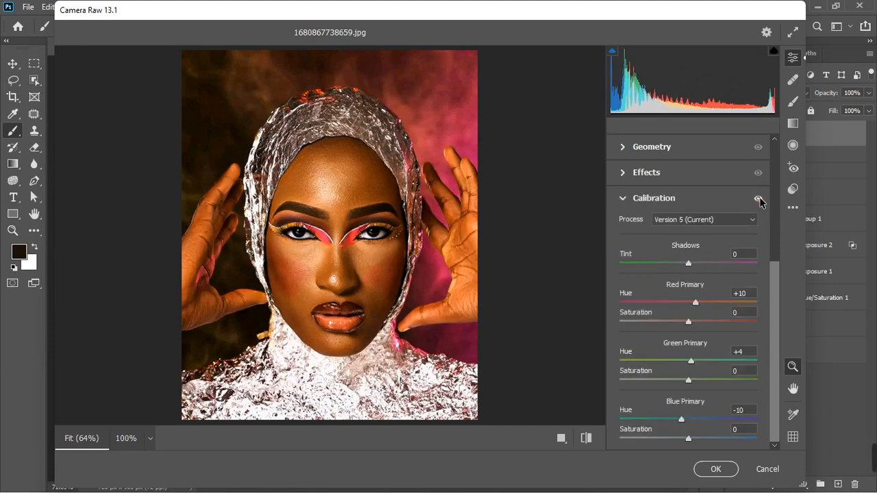
Step: Lower the Calibration saturation of Red Primary and Blue Primary to -7 each and apply the Camera Raw filter
drag(688, 321, 684, 321)
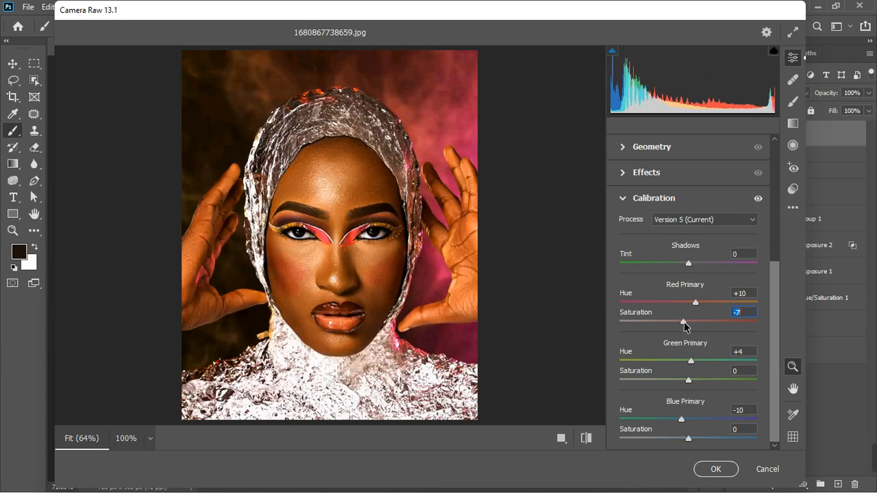
drag(688, 439, 683, 439)
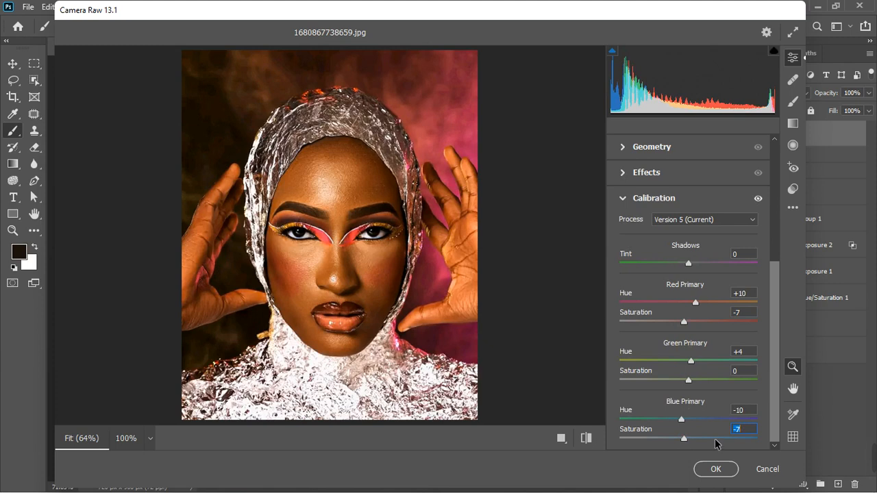
click(715, 468)
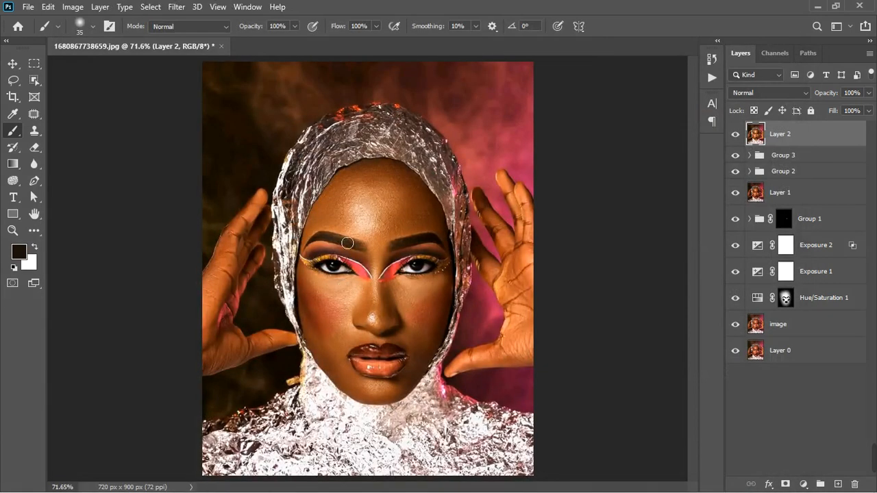
Step: Compare the portrait with and without the Camera Raw adjustments on Layer 2, both zoomed out and closer up
scroll(345, 241, down, 5)
click(736, 135)
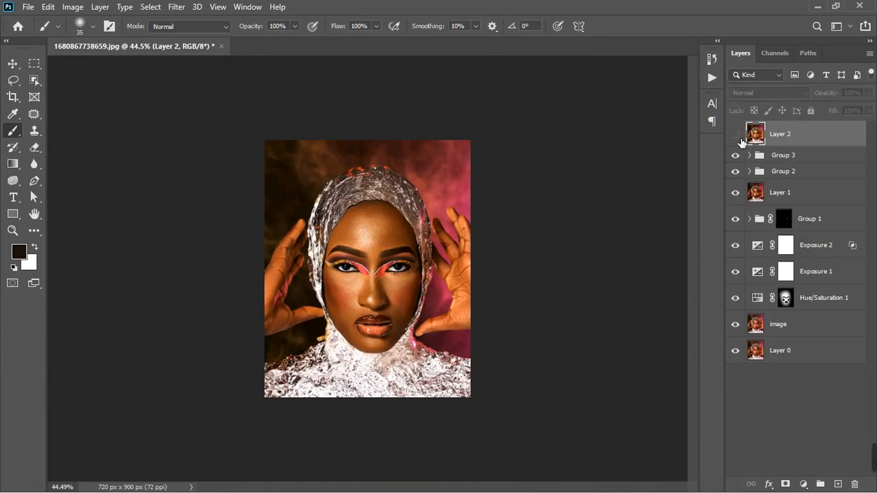
click(736, 135)
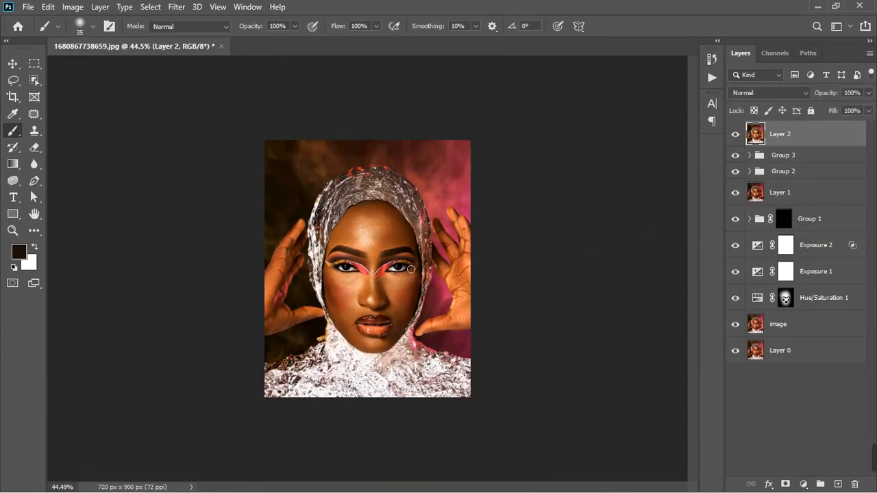
scroll(411, 269, up, 5)
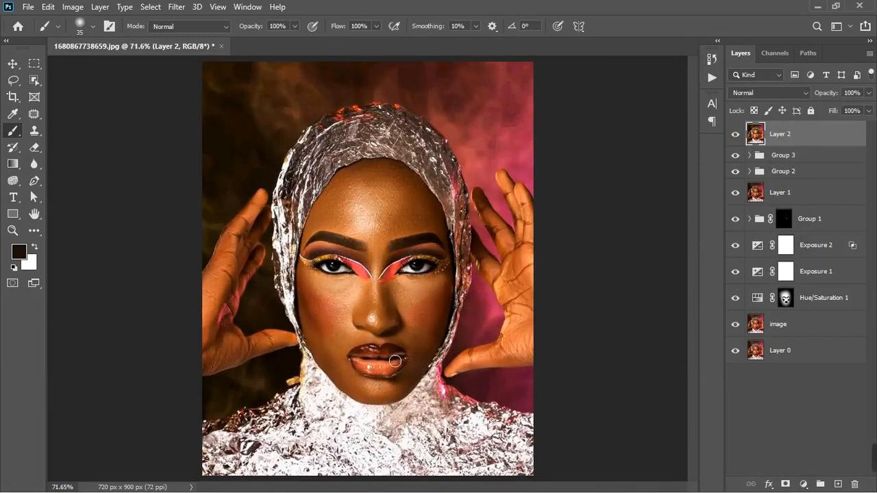
click(736, 135)
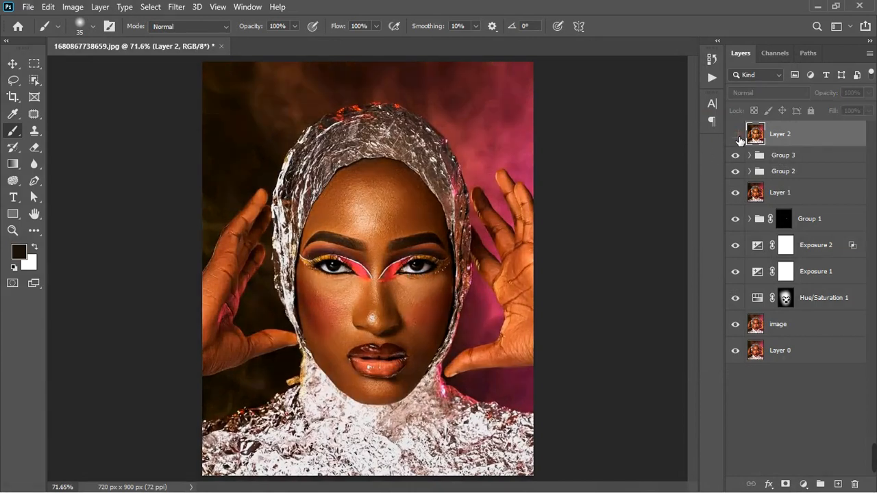
click(736, 135)
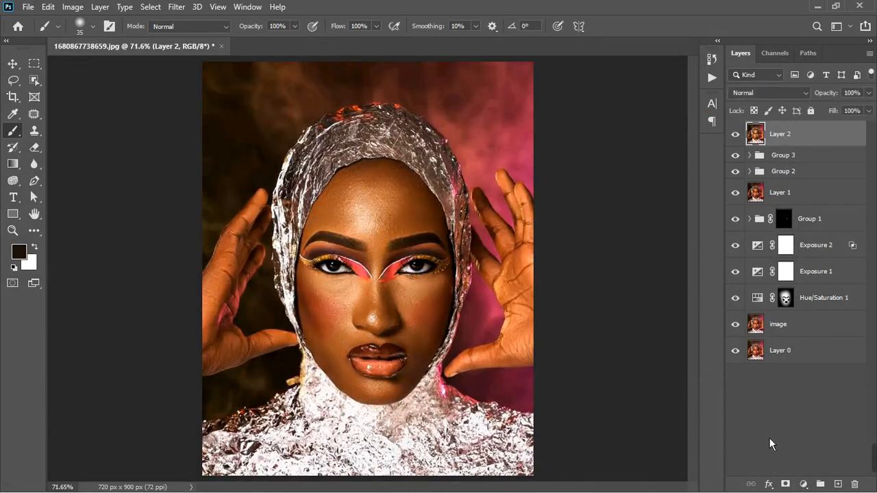
Step: Add a layer mask to Layer 2 and paint it black over the lips and the eye makeup
click(785, 485)
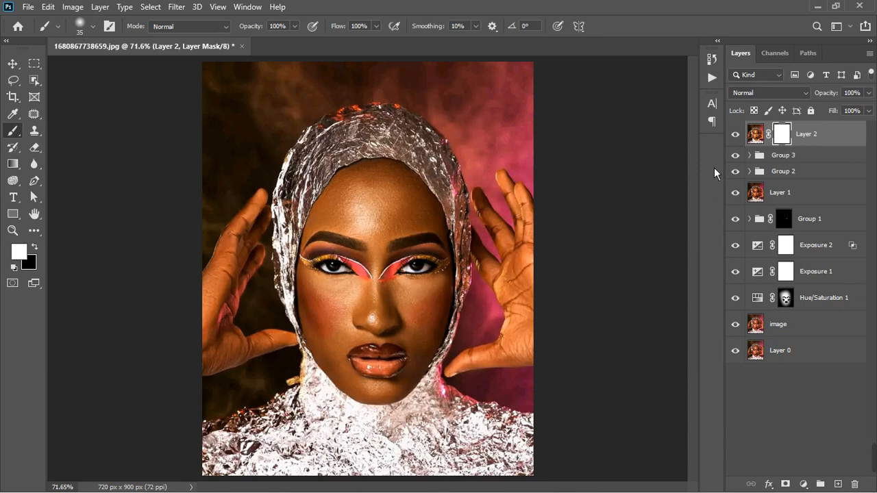
scroll(389, 367, up, 4)
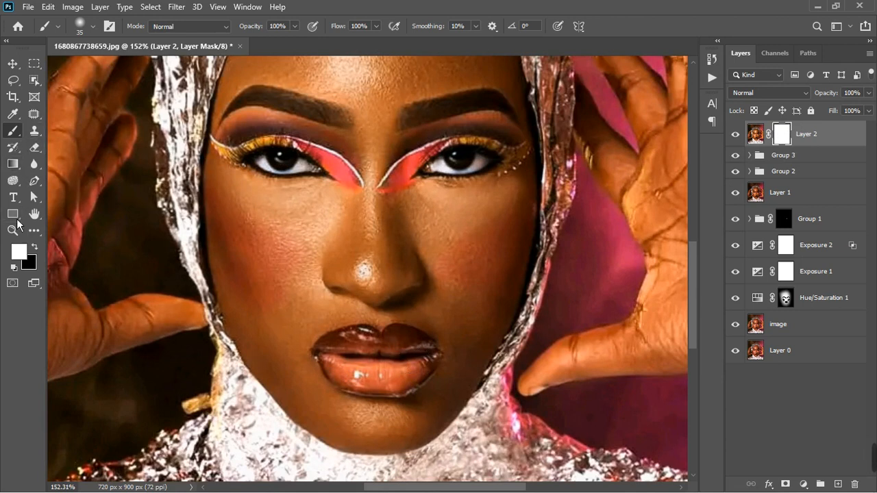
key(x)
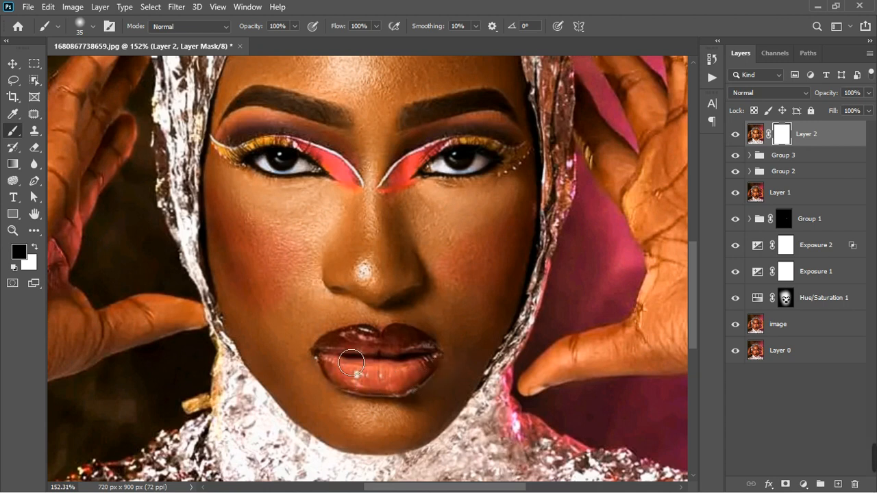
mouse_move(363, 384)
mouse_down()
mouse_move(338, 365)
mouse_move(361, 382)
mouse_up()
key(bracketleft)
key(bracketleft)
mouse_move(394, 187)
mouse_down()
mouse_move(433, 157)
mouse_move(393, 196)
mouse_move(312, 153)
mouse_move(340, 163)
mouse_move(360, 187)
mouse_move(323, 155)
mouse_move(227, 146)
mouse_up()
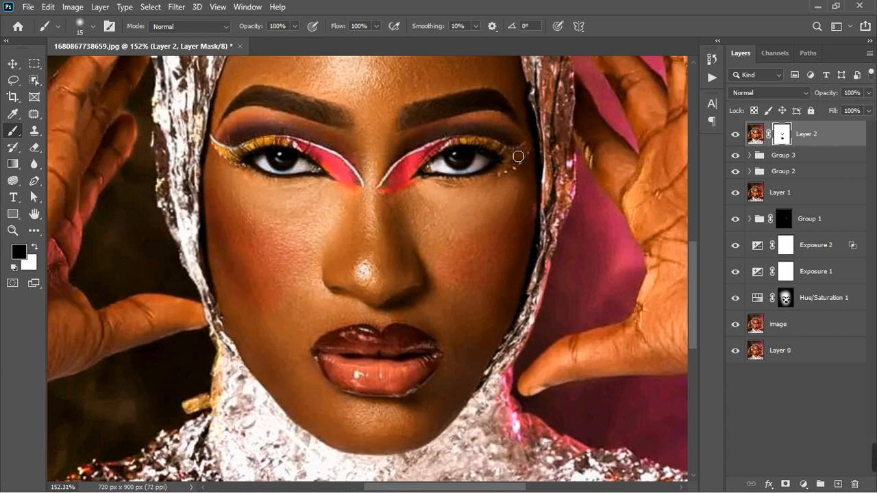
scroll(425, 222, down, 3)
scroll(424, 222, down, 1)
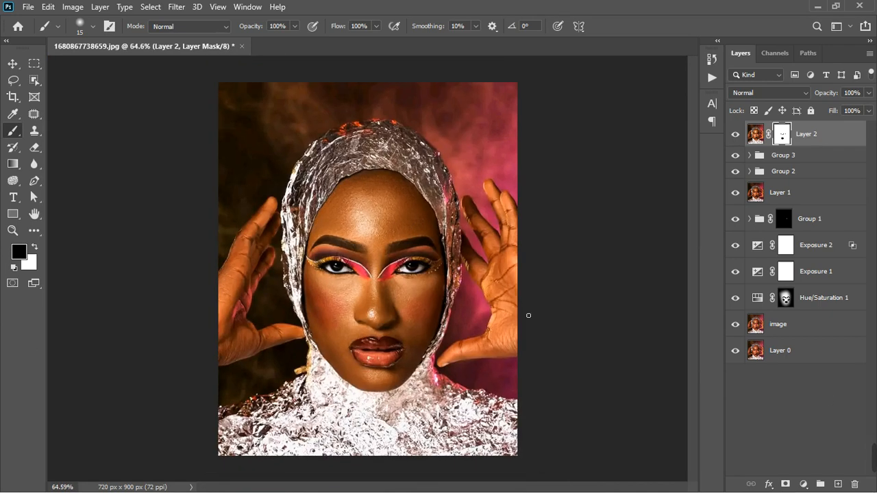
Step: Add a Hue/Saturation adjustment layer with Saturation +17 and invert its mask to black
click(804, 484)
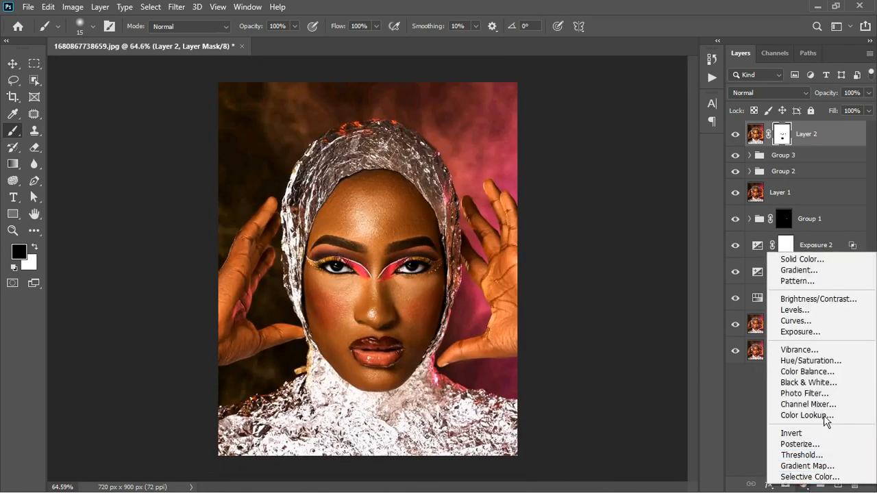
click(824, 363)
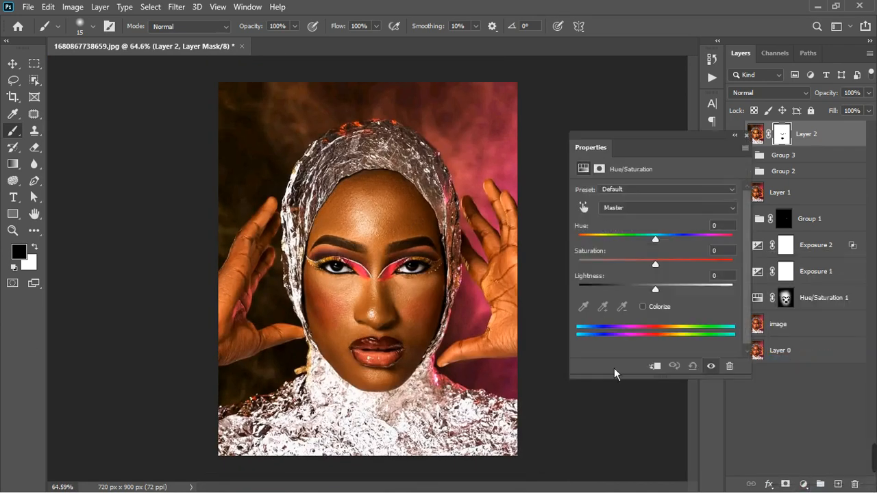
drag(660, 269, 681, 273)
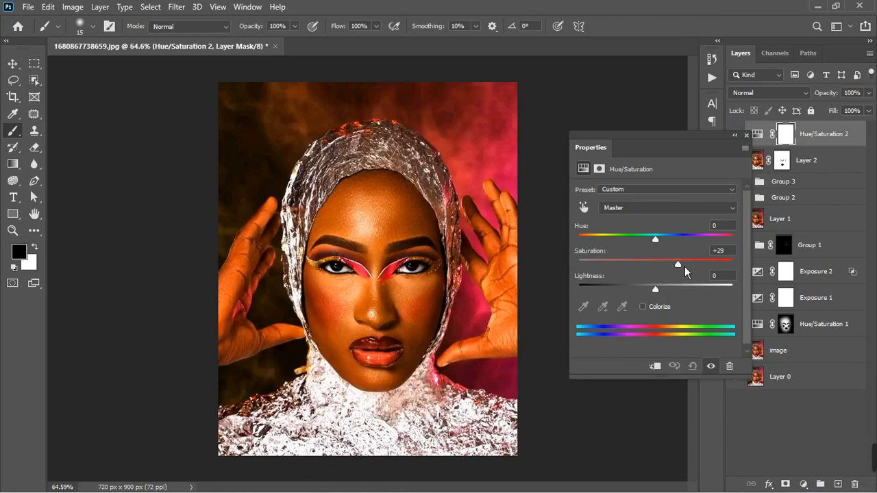
drag(678, 273, 676, 274)
click(745, 135)
key(ctrl+i)
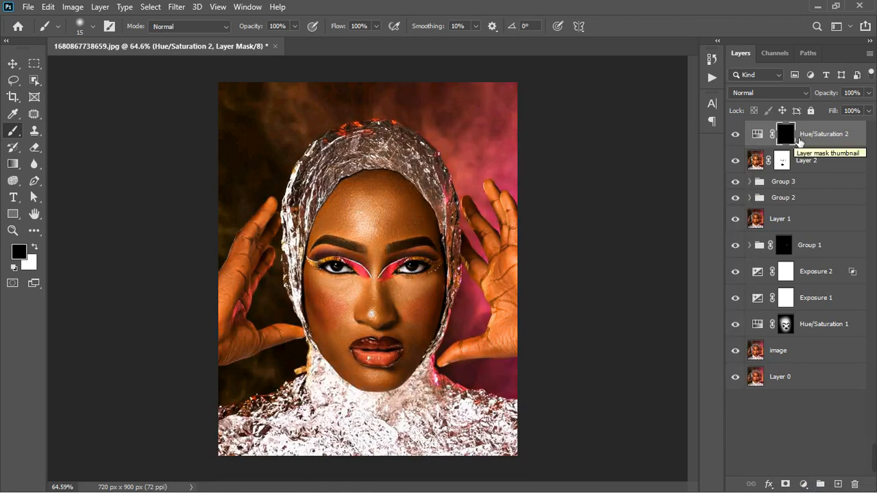
Step: Paint white over the lips on the new Hue/Saturation layer's mask with a 40 px brush
scroll(373, 363, up, 5)
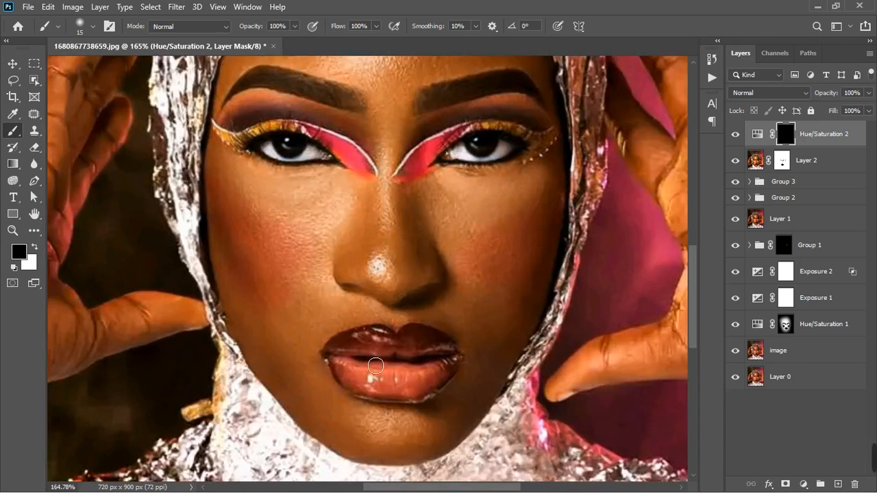
key(bracketright)
key(bracketright)
key(bracketright)
key(bracketright)
key(bracketright)
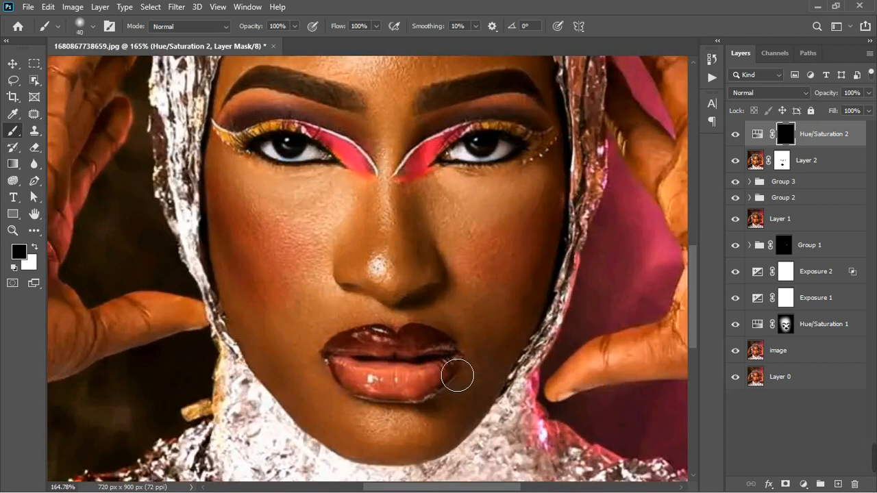
key(x)
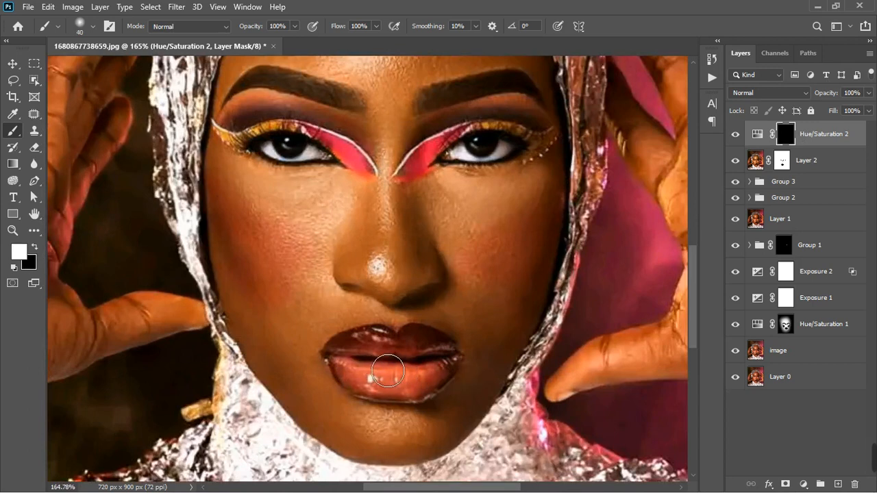
mouse_move(387, 370)
mouse_down()
mouse_move(367, 364)
mouse_move(447, 361)
mouse_move(423, 387)
mouse_move(358, 371)
mouse_move(376, 388)
mouse_move(413, 394)
mouse_move(462, 373)
mouse_move(366, 374)
mouse_move(374, 394)
mouse_move(428, 401)
mouse_move(457, 387)
mouse_move(442, 369)
mouse_move(374, 378)
mouse_move(436, 385)
mouse_move(380, 388)
mouse_move(360, 374)
mouse_move(391, 362)
mouse_move(444, 366)
mouse_move(394, 384)
mouse_up()
key(ctrl+0)
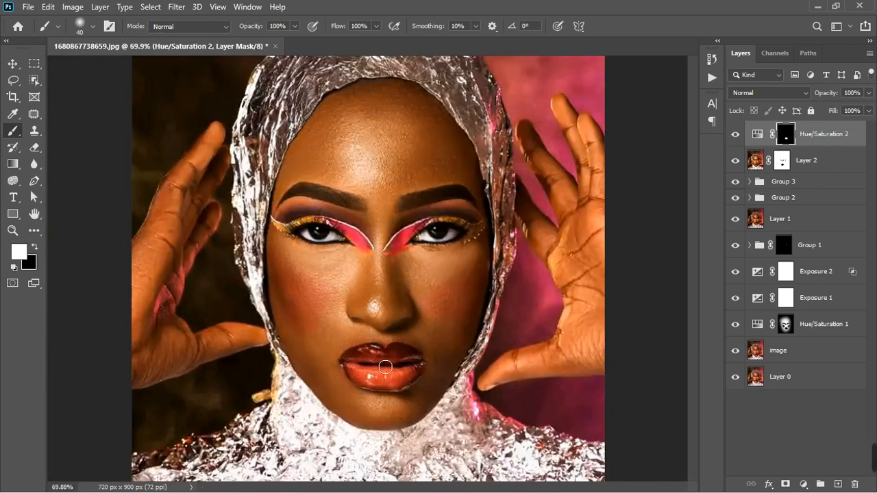
scroll(385, 368, down, 2)
key(ctrl+0)
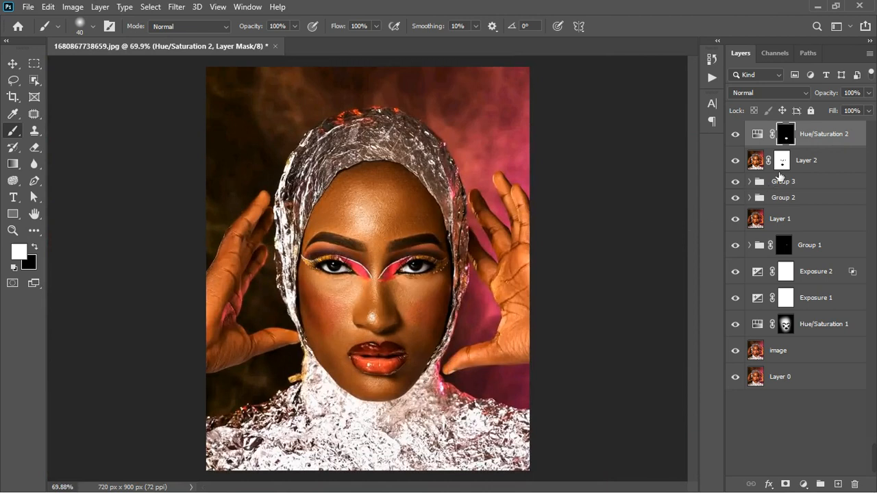
Step: Compare the lips with and without the Hue/Saturation 2 layer and reduce its opacity to 41%
click(735, 134)
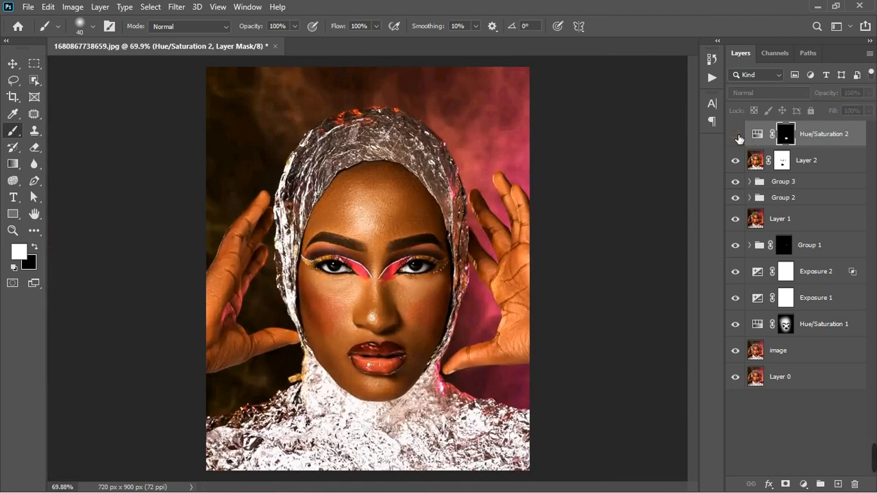
click(737, 136)
click(869, 111)
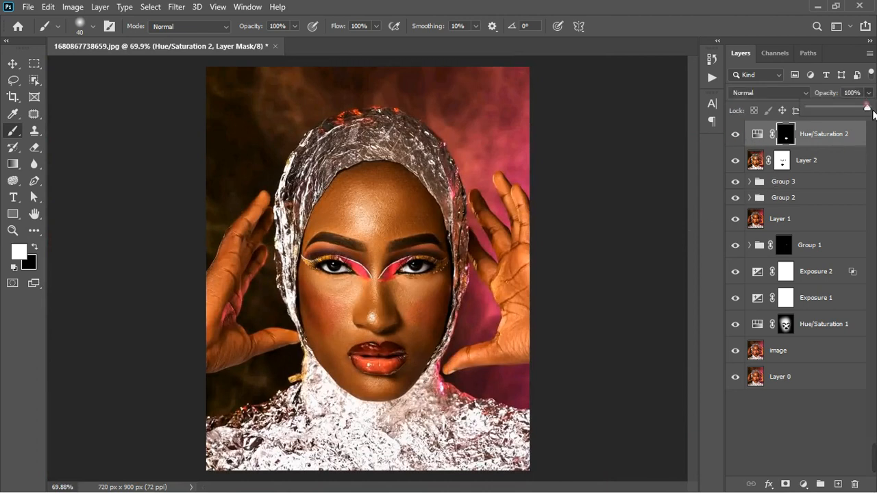
click(833, 108)
scroll(389, 271, down, 3)
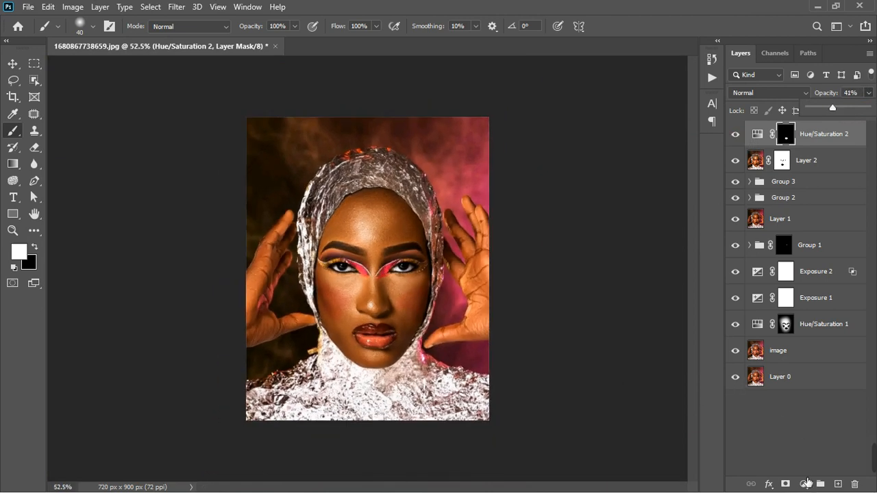
Step: Add a Color Lookup adjustment layer on top using the MELANIN.CUBE 3D LUT
click(805, 483)
click(819, 419)
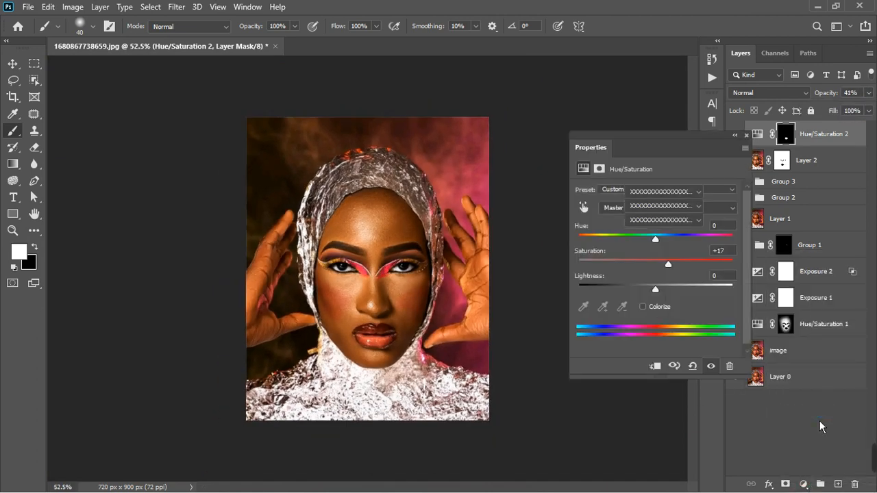
click(660, 191)
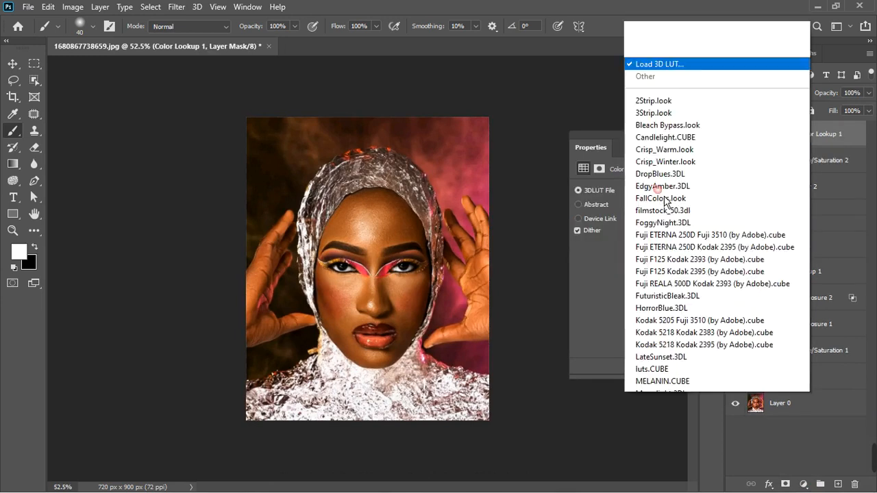
click(672, 324)
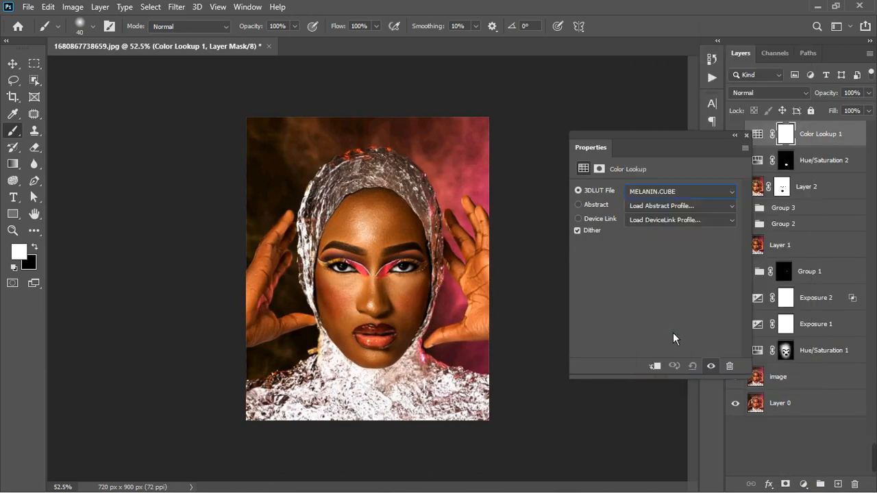
Step: Reduce the Color Lookup 1 layer's fill to 14% and compare the portrait with and without the grade
click(746, 136)
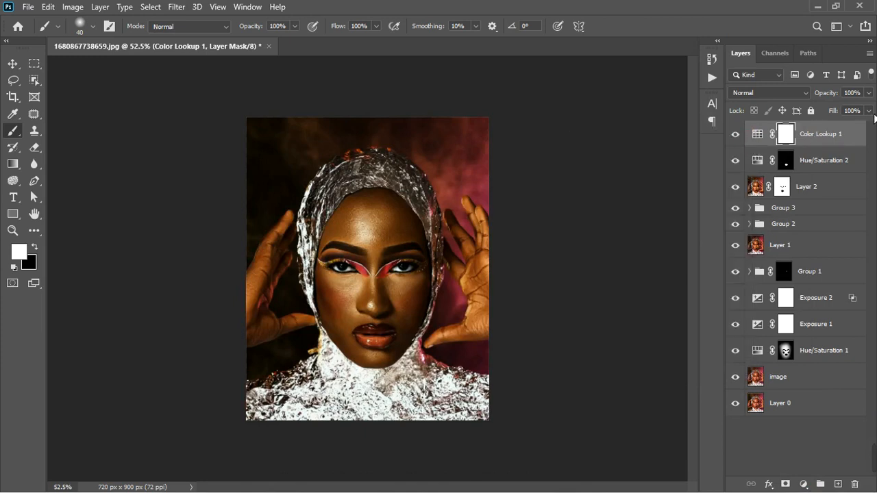
click(867, 110)
drag(874, 133, 823, 129)
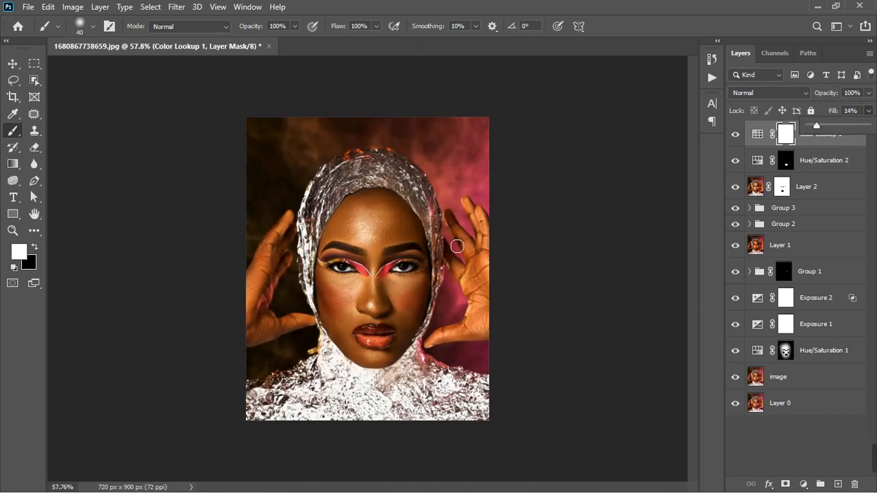
key(ctrl+0)
click(740, 139)
click(737, 136)
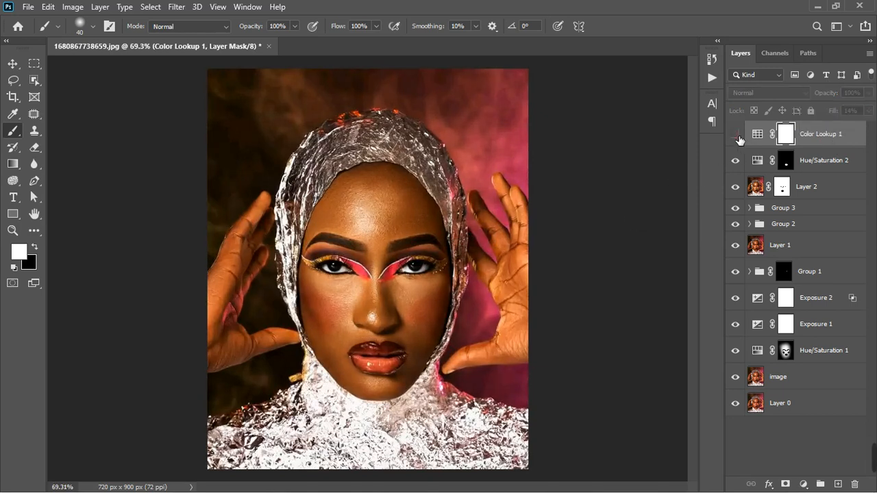
click(737, 137)
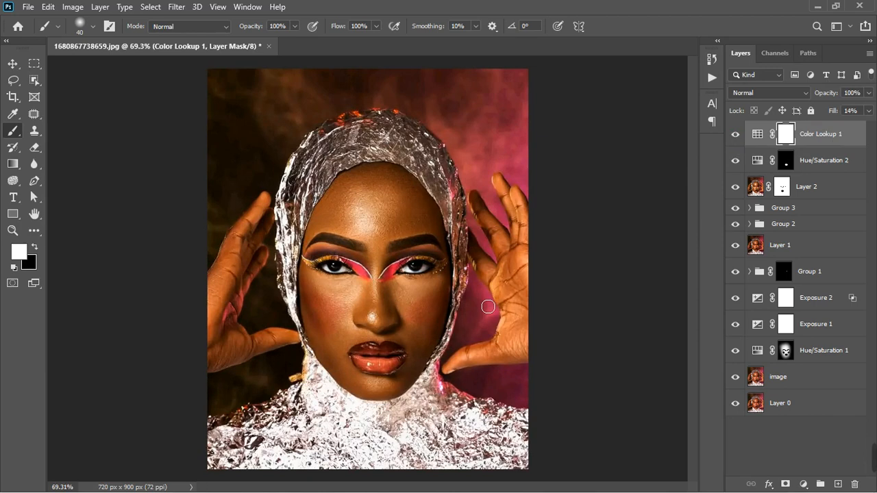
scroll(421, 292, down, 1)
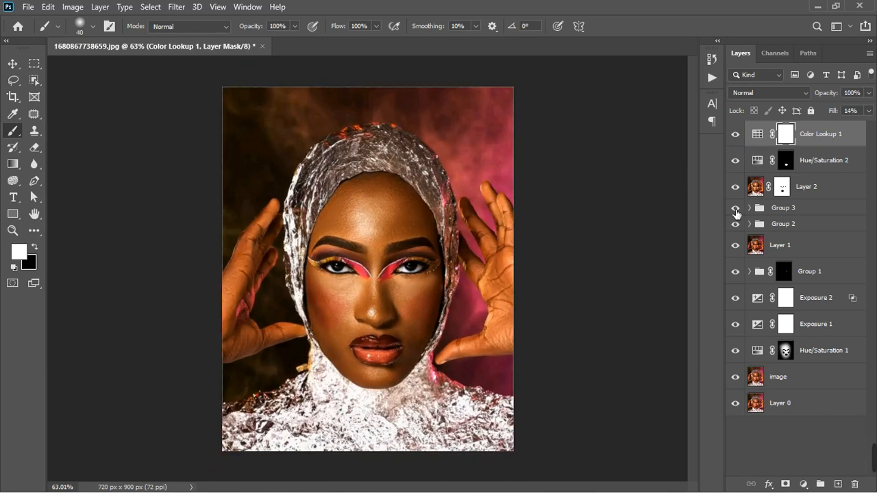
Step: Stamp all visible layers into a new top layer and group the layers from Color Lookup 1 down to image
key(ctrl+shift+alt+e)
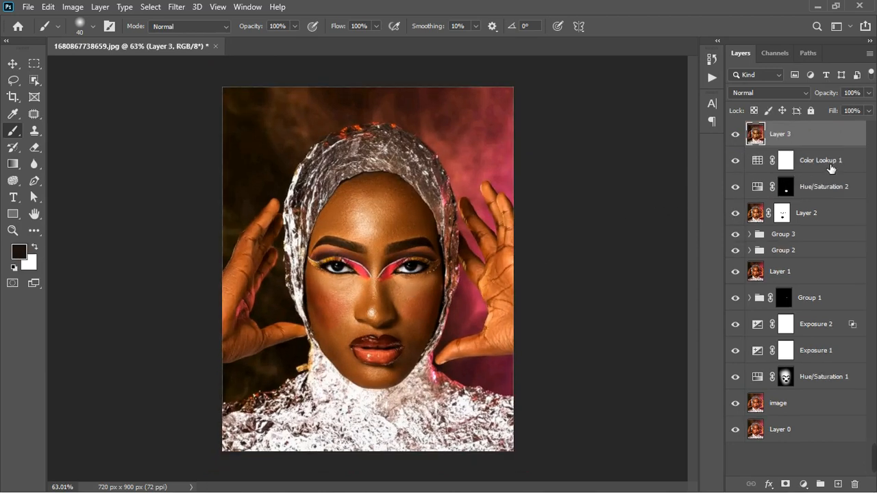
click(830, 167)
key(x)
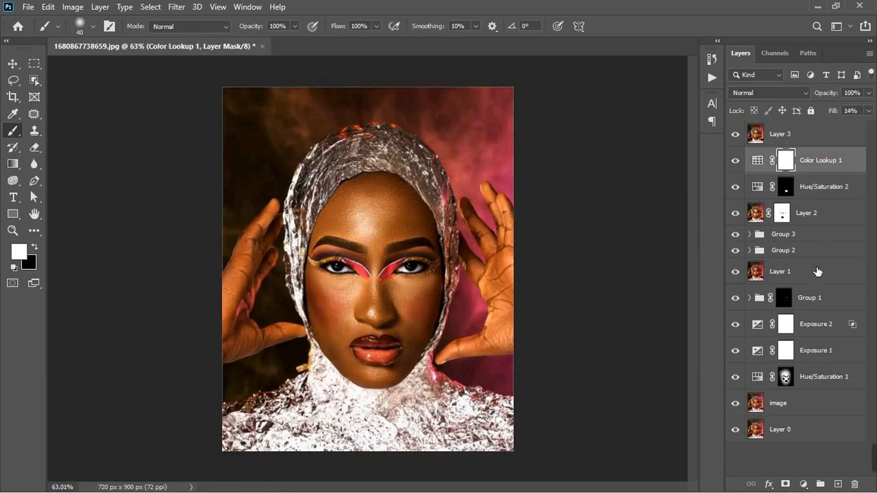
shift+click(834, 413)
click(820, 483)
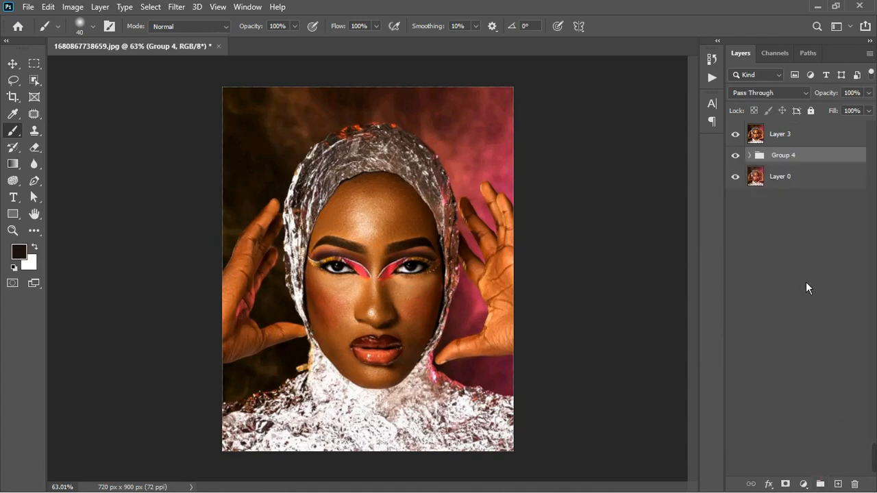
Step: Hide Group 4, compare the merged Layer 3 with the original portrait, and select Layer 3
click(735, 155)
click(735, 134)
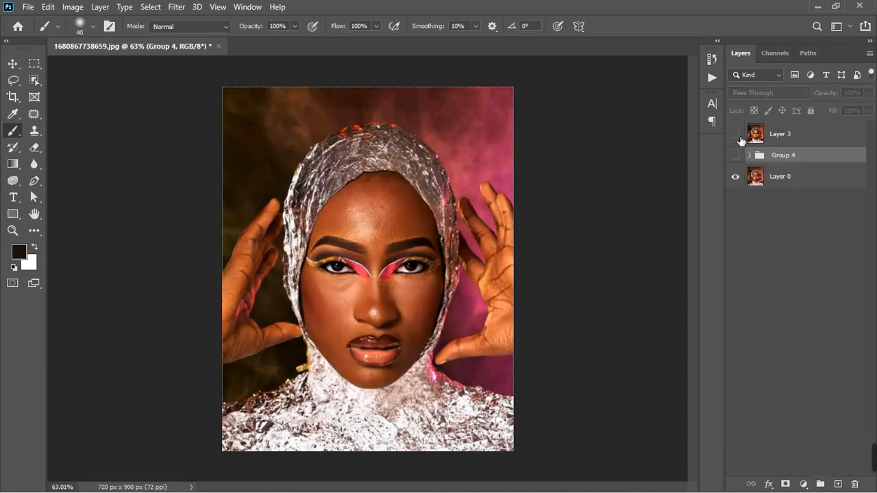
click(736, 135)
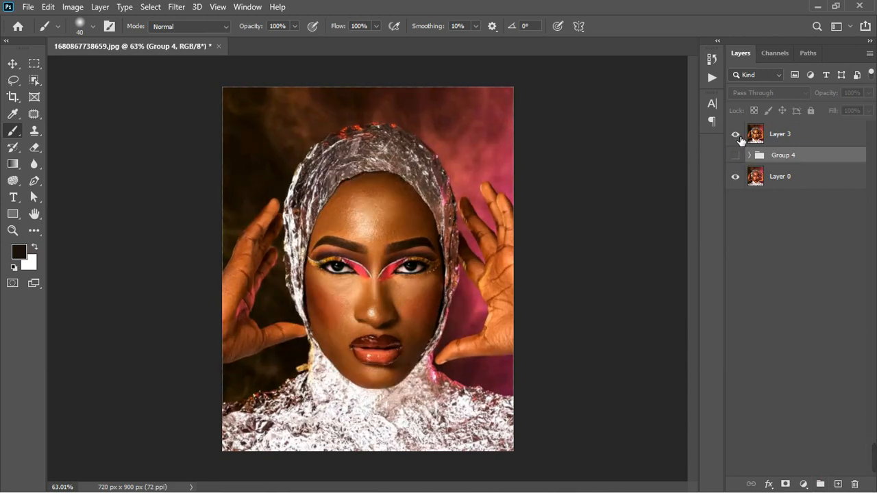
click(736, 135)
click(736, 135)
click(821, 137)
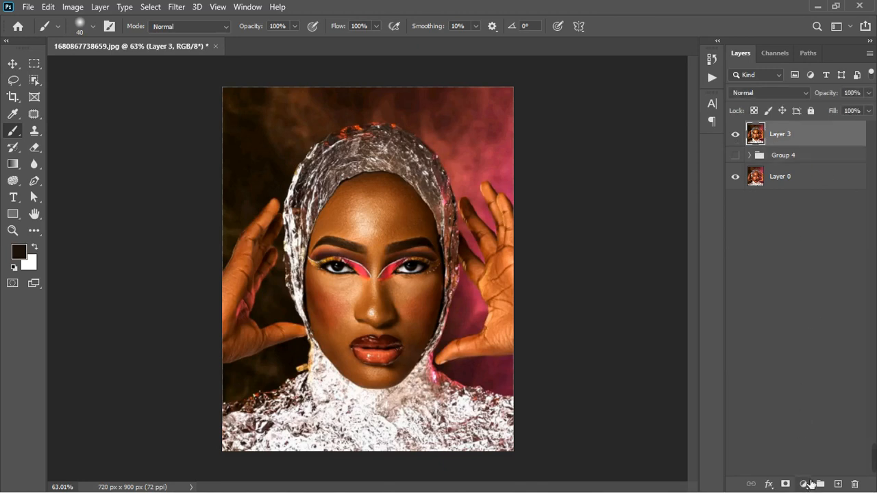
Step: Try a Brightness/Contrast adjustment layer with Brightness 10 above Layer 3, and delete it
click(806, 484)
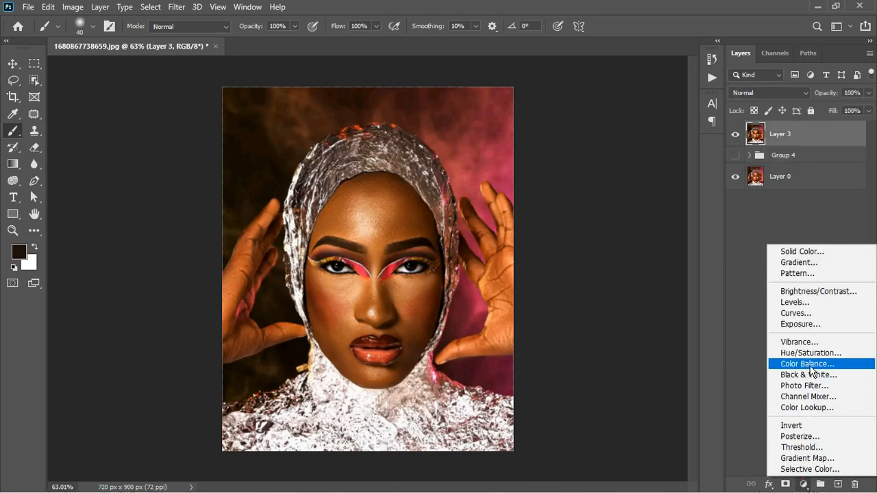
click(814, 292)
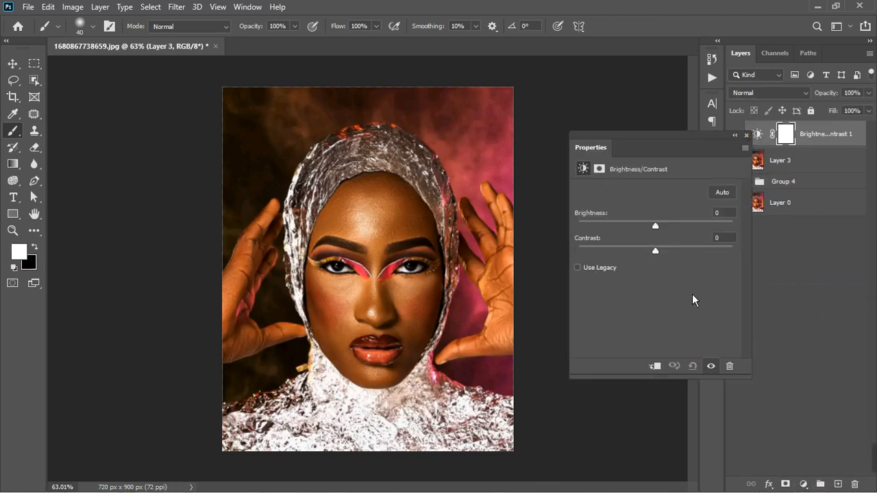
click(666, 231)
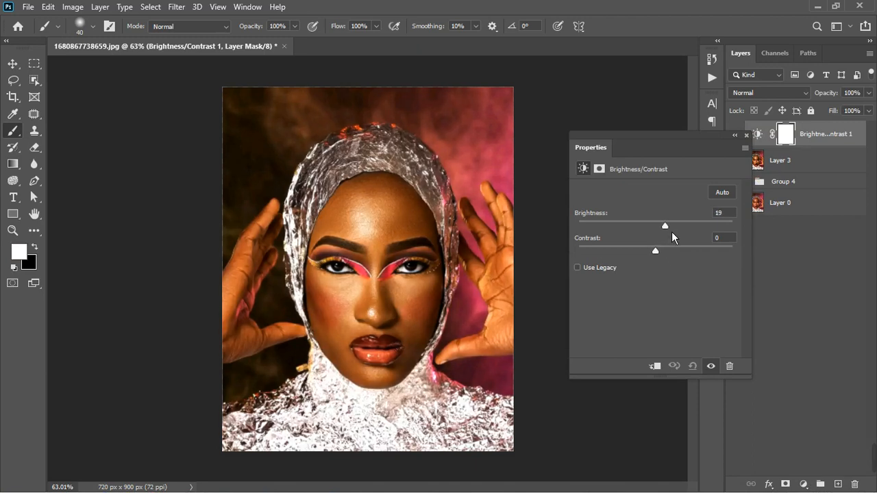
drag(671, 231, 670, 231)
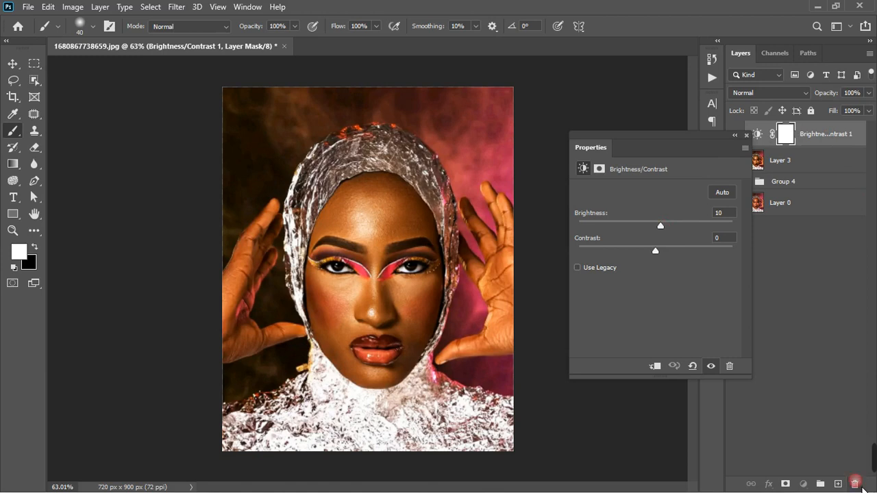
click(854, 485)
click(379, 196)
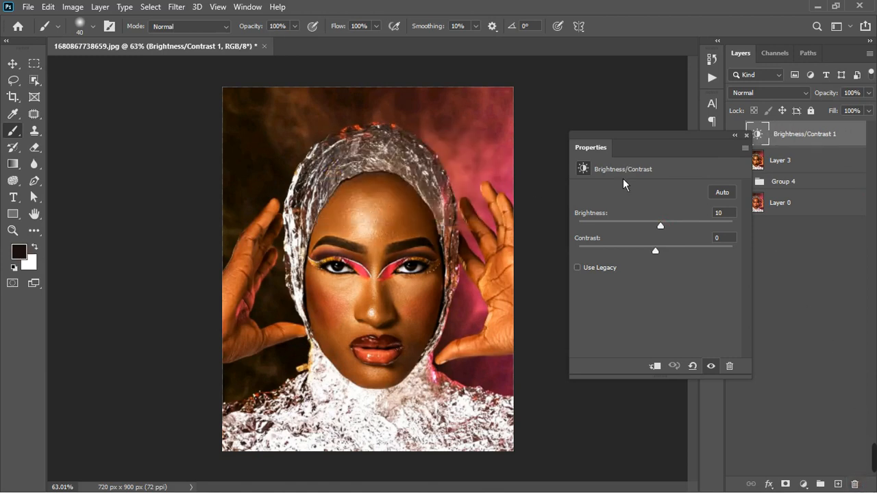
click(729, 366)
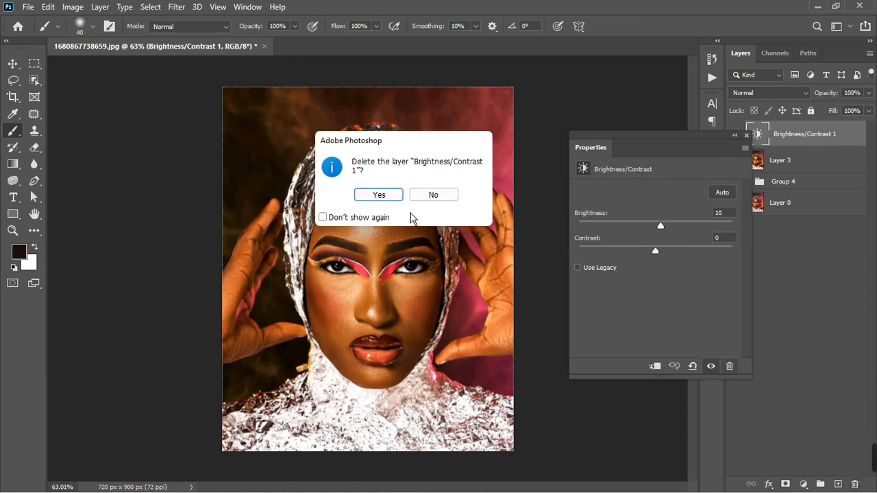
click(379, 195)
Step: Add a Curves adjustment layer above Layer 3 and raise the RGB curve's midpoint slightly to brighten the portrait
click(804, 484)
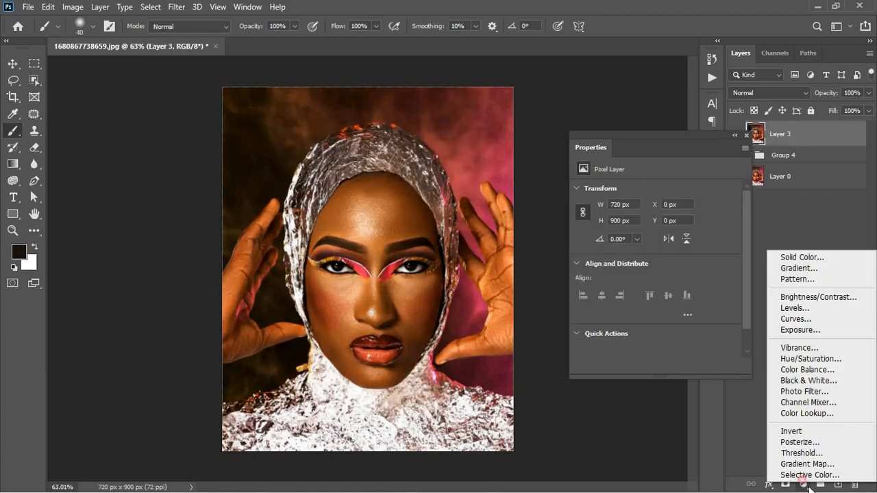
click(807, 321)
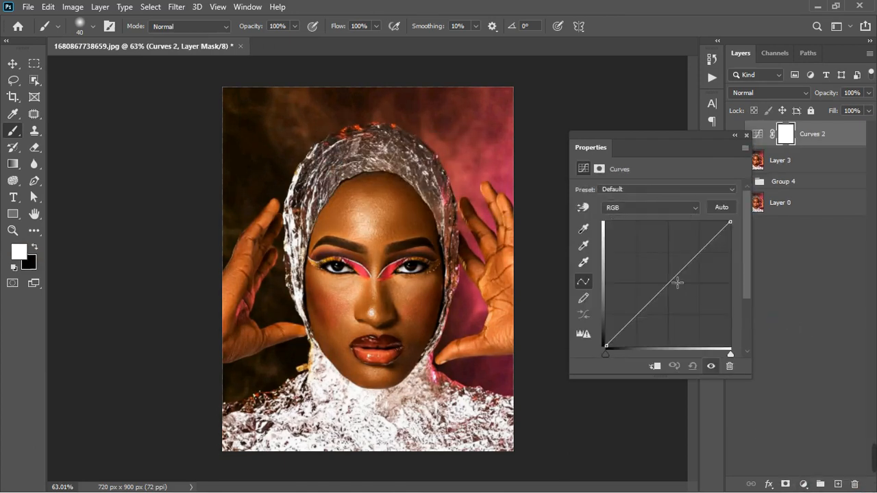
click(670, 290)
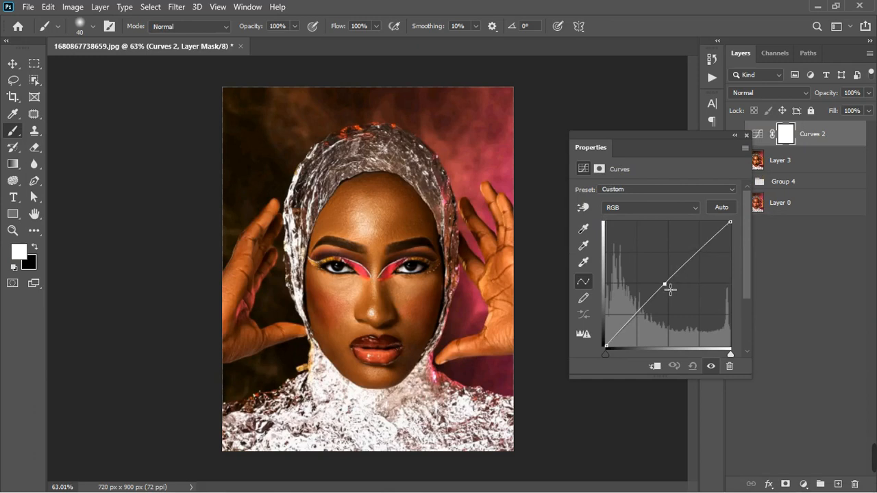
drag(668, 289, 667, 289)
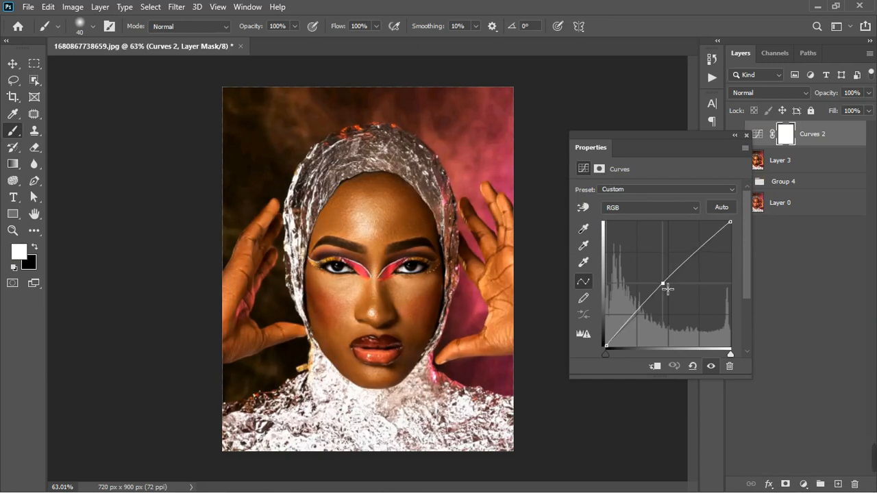
click(746, 135)
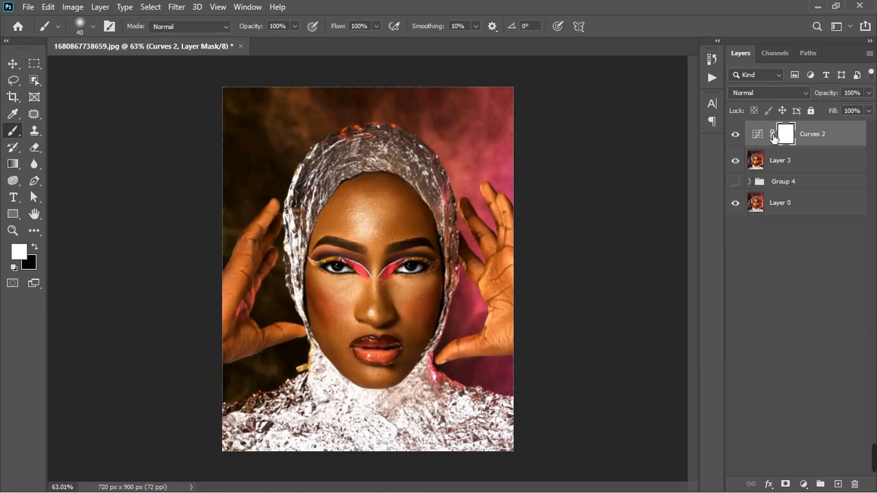
Step: Paint black with a 100 px brush on the Curves 2 mask over the silver foil clothing and the sides of the head covering
click(34, 247)
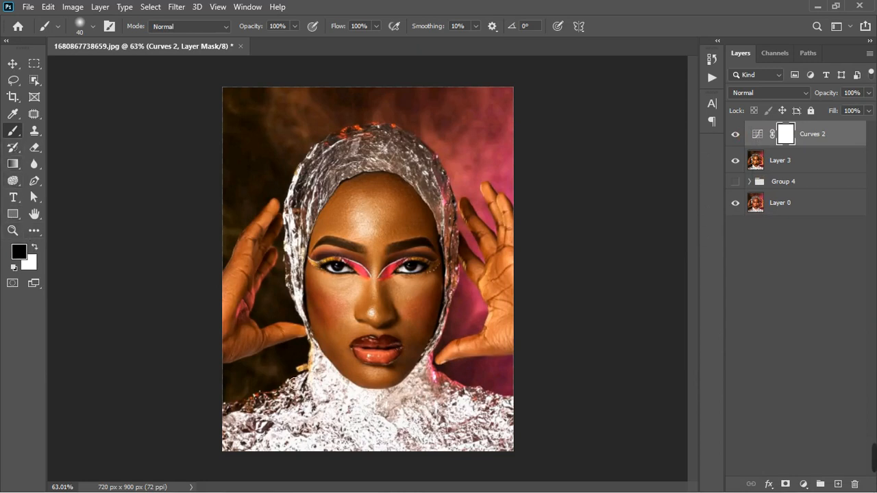
key(bracketright)
key(bracketright)
key(bracketright)
key(bracketright)
key(bracketright)
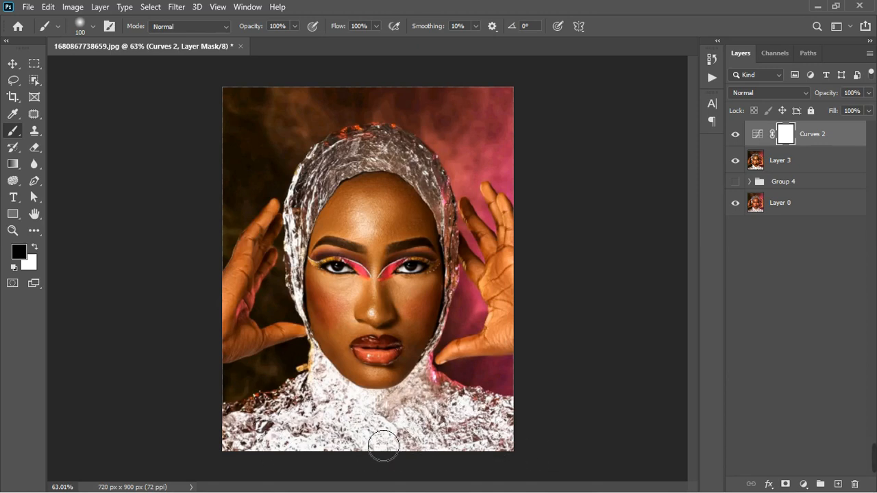
drag(294, 397, 326, 415)
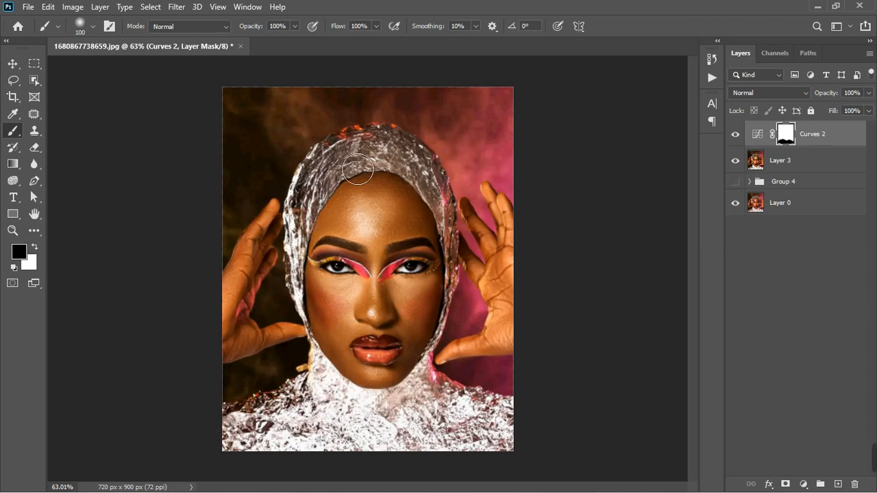
mouse_move(332, 214)
mouse_down()
mouse_move(316, 248)
mouse_move(307, 327)
mouse_up()
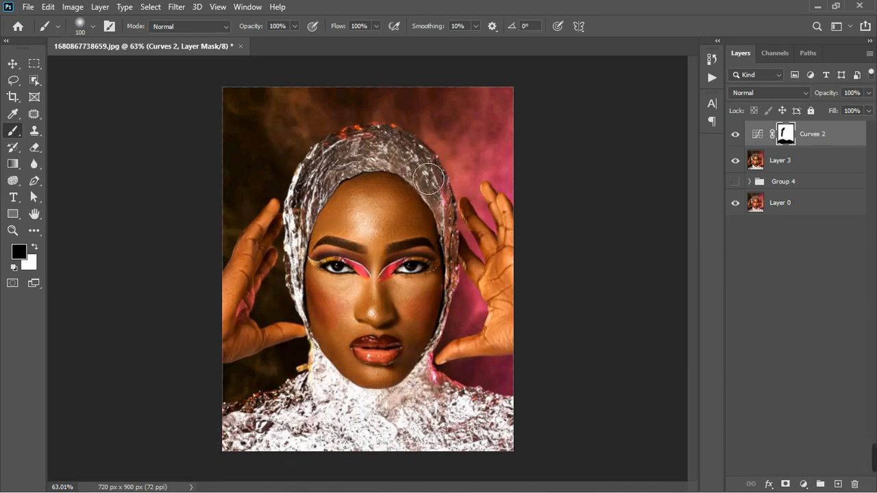
mouse_move(476, 267)
mouse_down()
mouse_move(477, 320)
mouse_move(427, 431)
mouse_up()
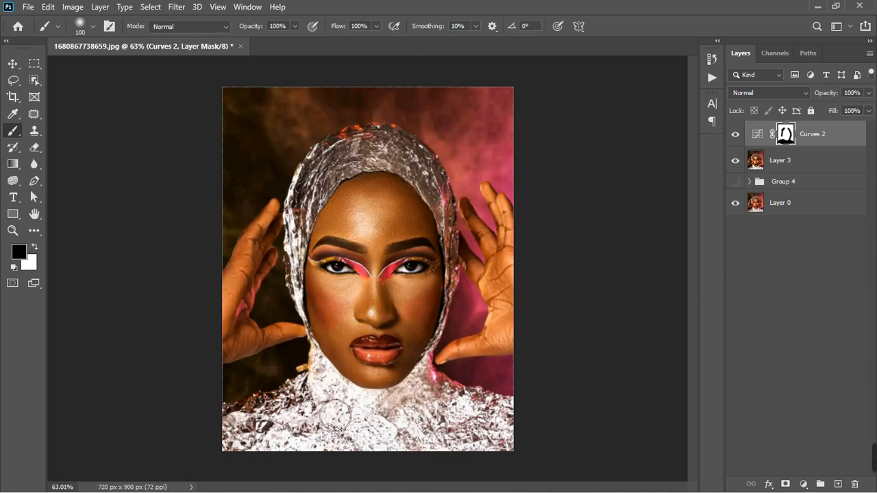
Step: Move the Curves 2 midpoint slightly further above the diagonal to brighten the unmasked areas more
double_click(757, 133)
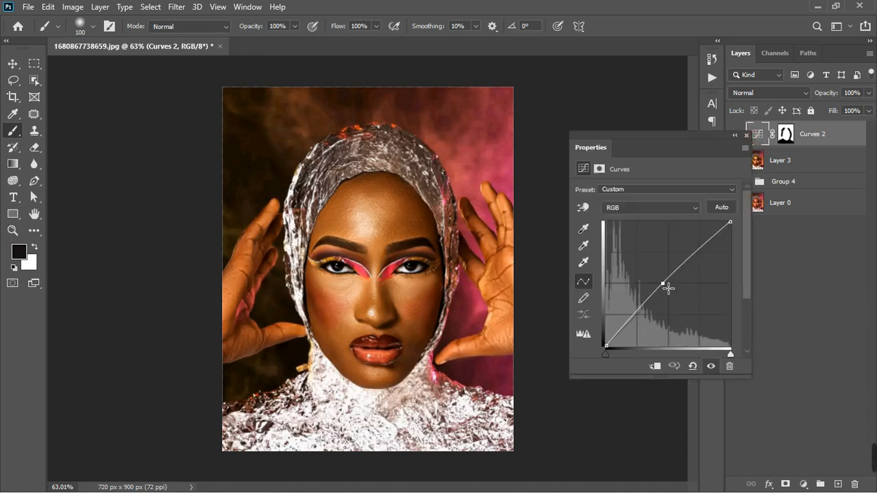
drag(668, 288, 665, 289)
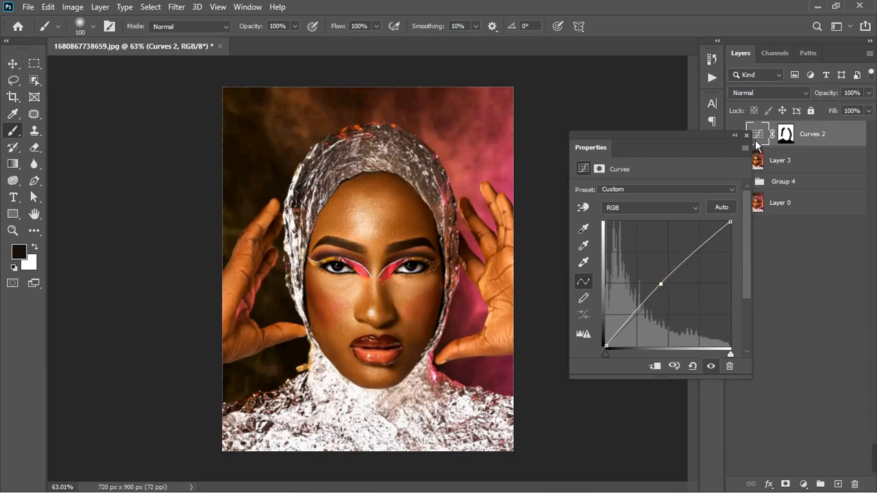
click(746, 135)
Step: Compare the portrait with and without Curves 2 and reduce the layer's opacity to 63%
click(735, 135)
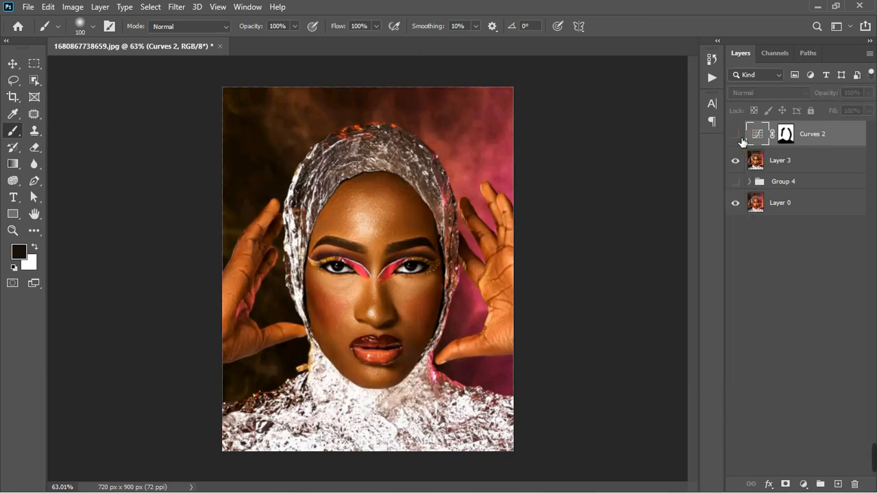
click(736, 135)
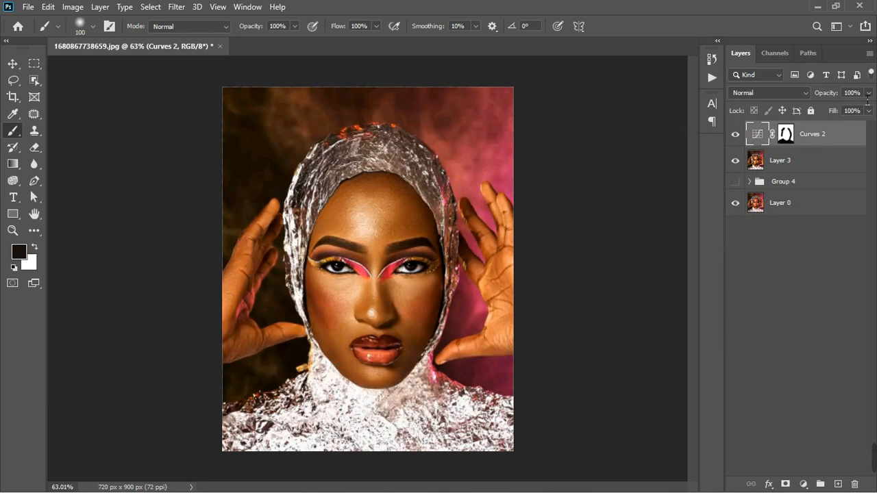
click(868, 92)
drag(869, 108, 854, 118)
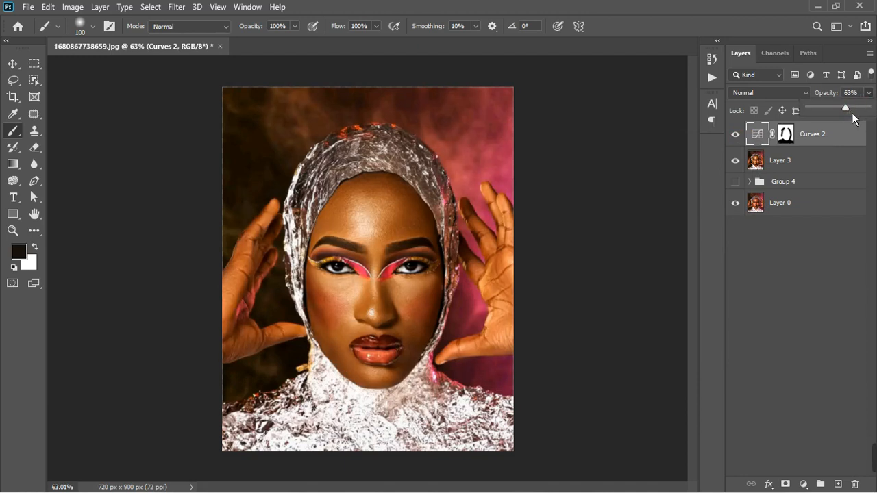
click(828, 222)
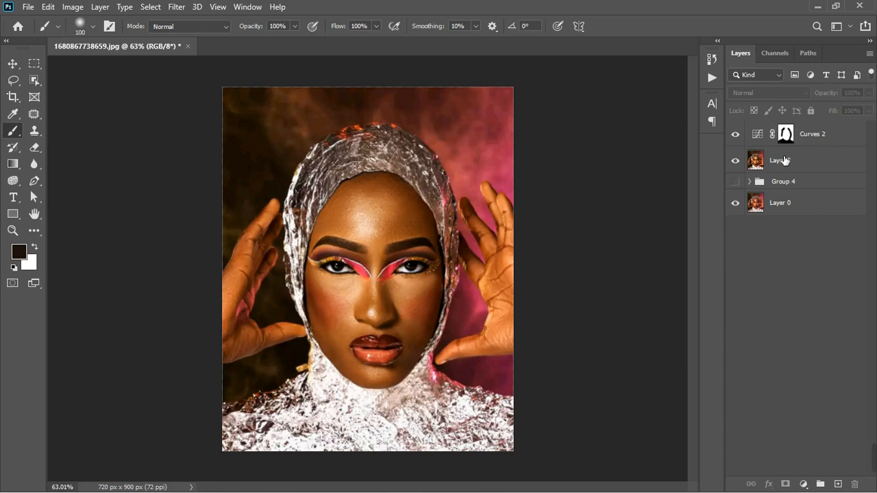
Step: Group the Curves 2 and Layer 3 layers together above Group 4
click(735, 135)
right_click(814, 162)
key(Escape)
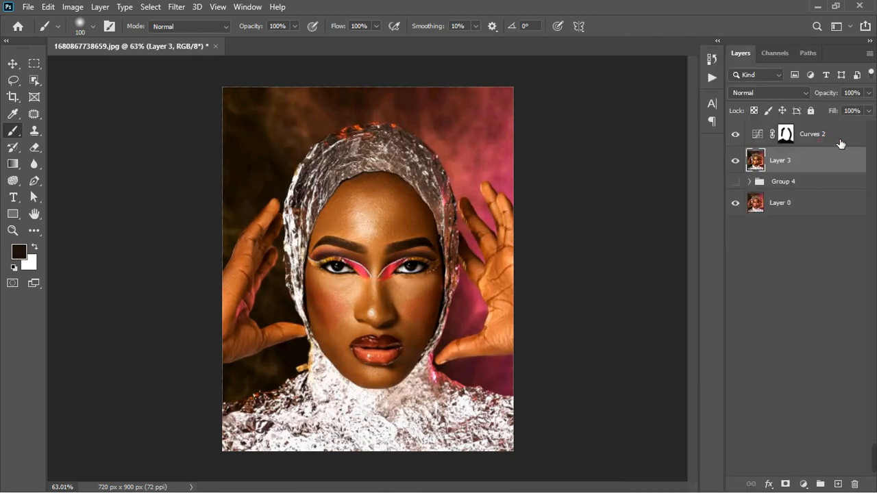
shift+click(840, 143)
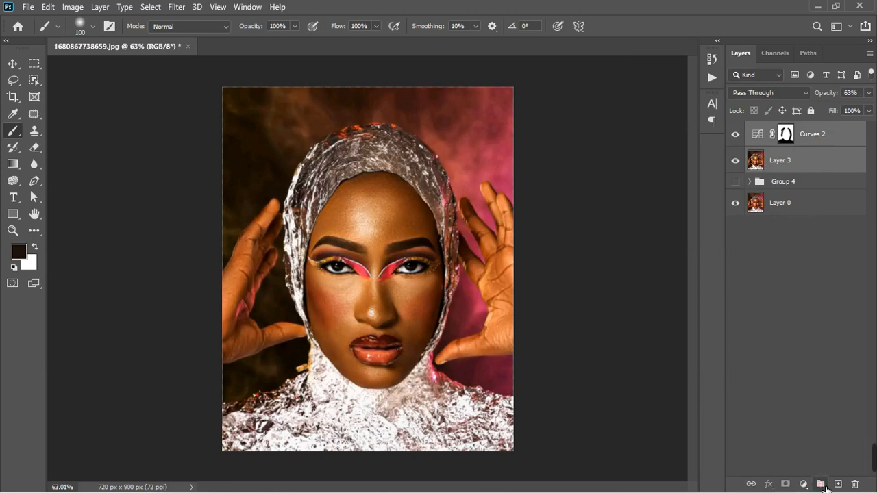
click(826, 486)
Step: Compare the finished retouch with the original by toggling Group 5's visibility at full view and close up on the face
click(736, 128)
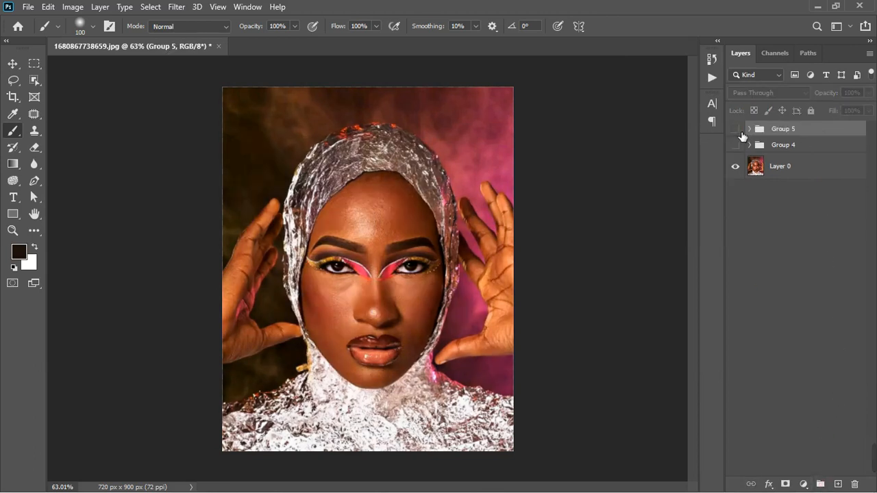
click(737, 130)
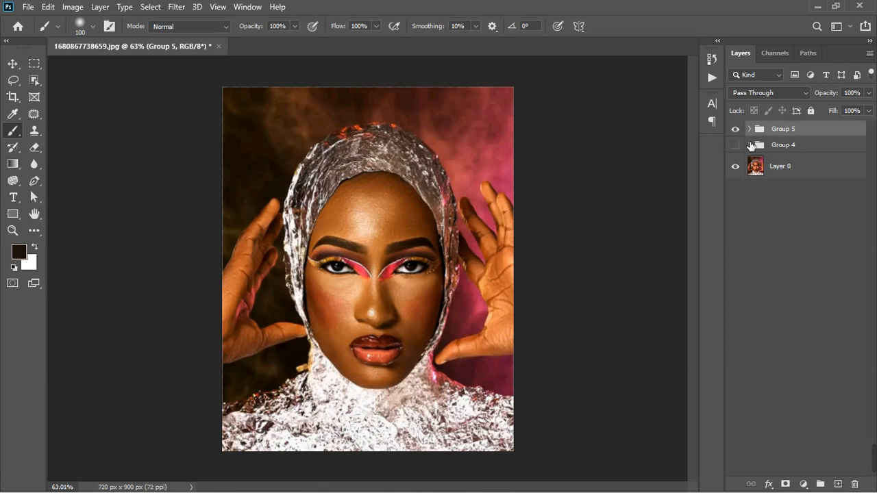
scroll(401, 294, up, 3)
scroll(419, 293, down, 1)
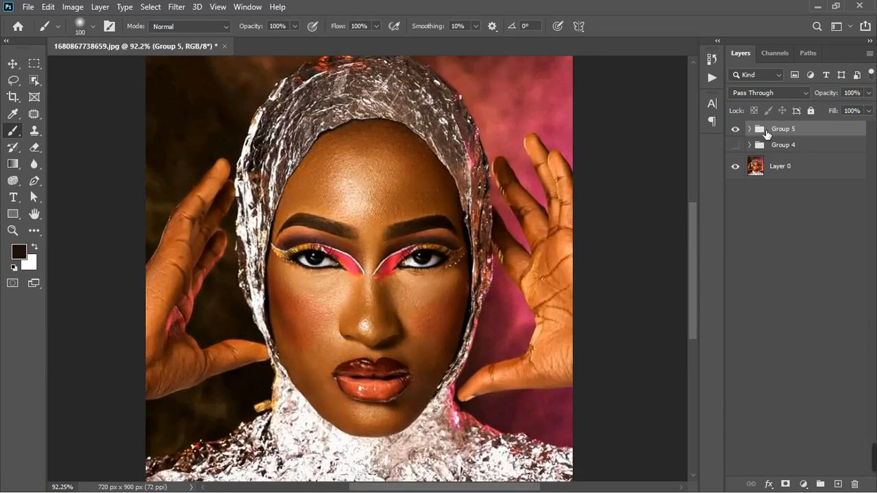
click(736, 128)
click(737, 130)
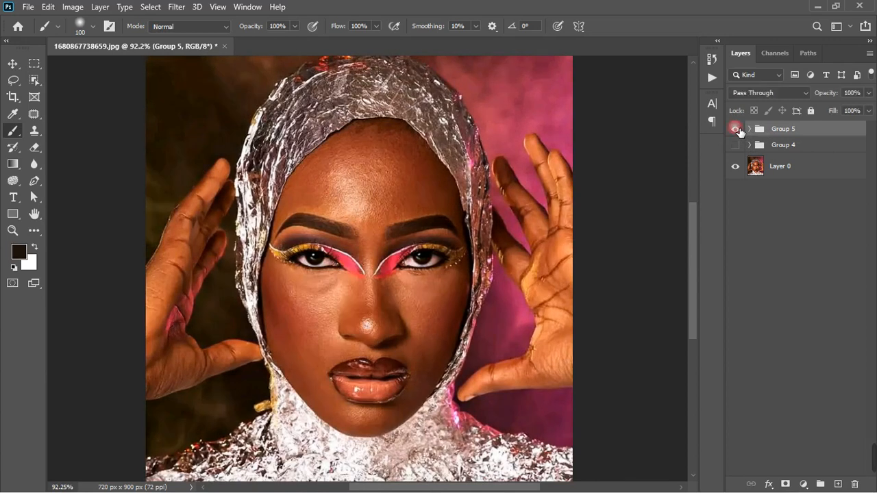